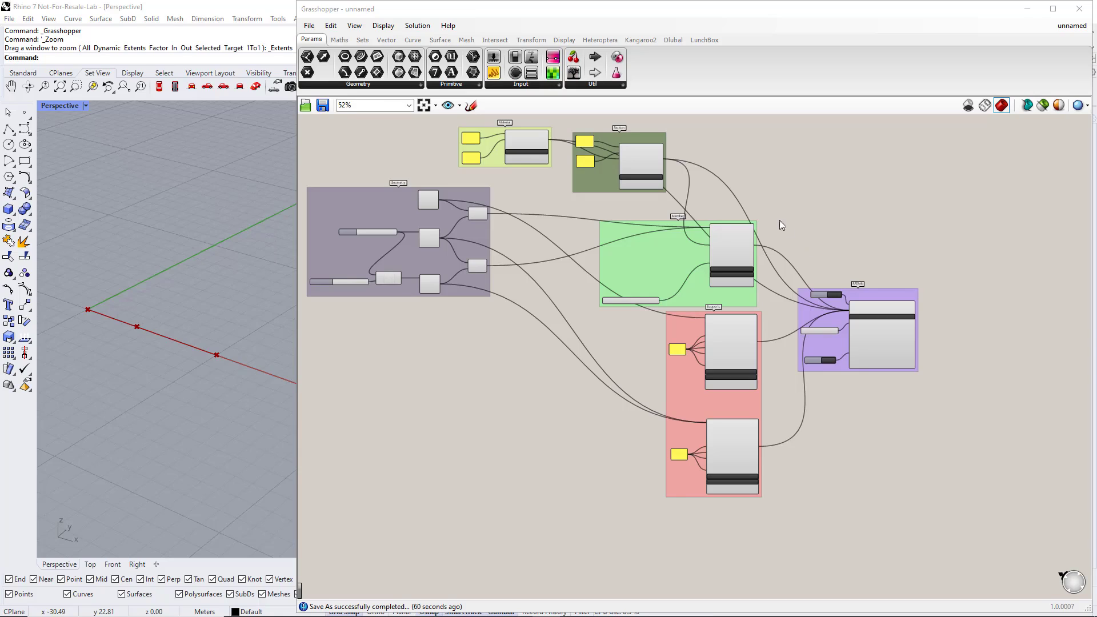
Step: Place a Static Analysis Settings component on the empty canvas below the red support group
click(680, 41)
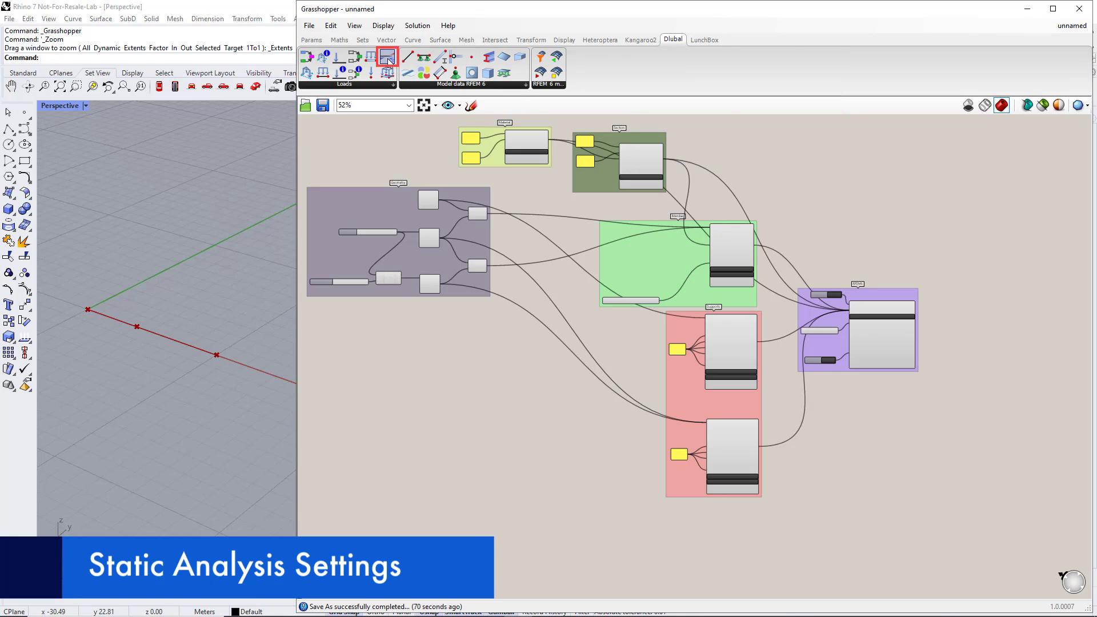
drag(389, 60, 588, 545)
right_drag(615, 571, 629, 392)
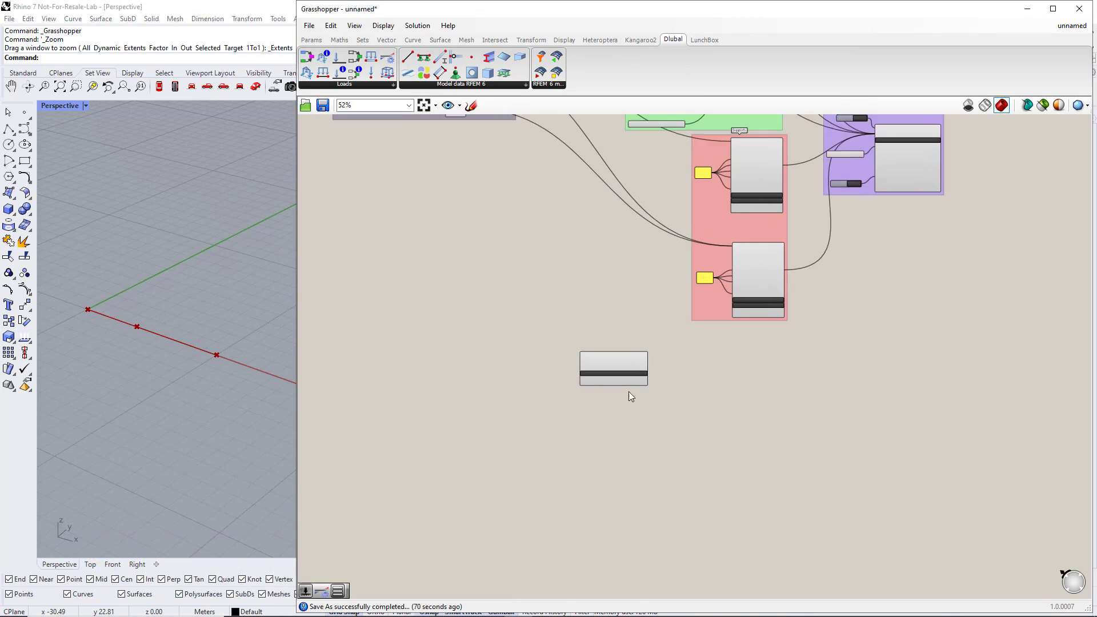
scroll(549, 369, up, 3)
scroll(550, 372, up, 2)
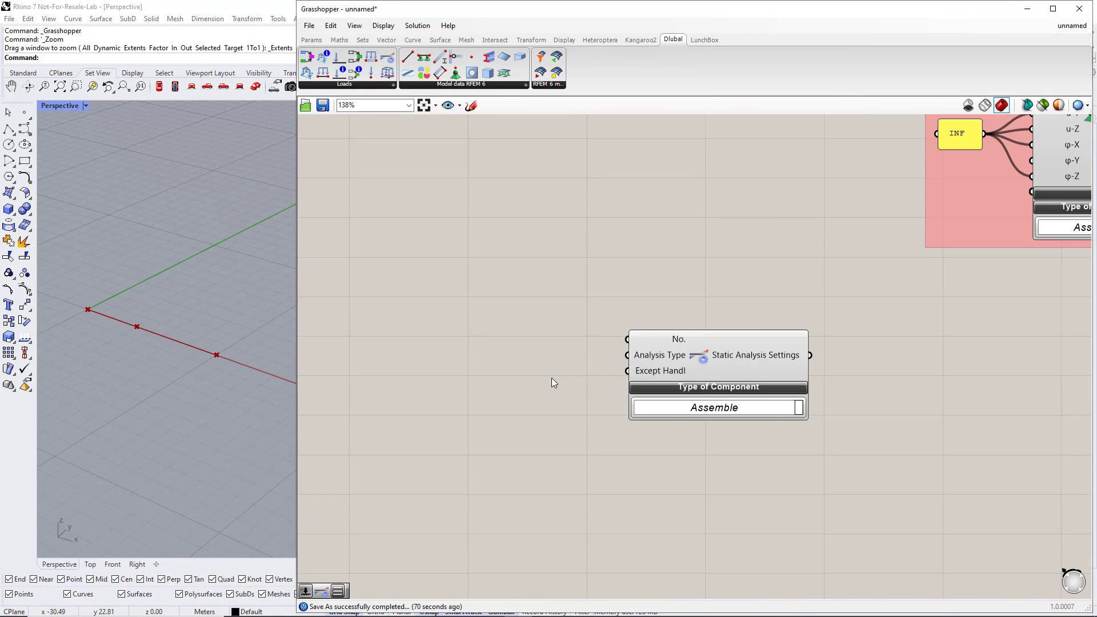
Step: Add a number slider with value 1 and connect it to the No. input of Static Analysis Settings
double_click(467, 337)
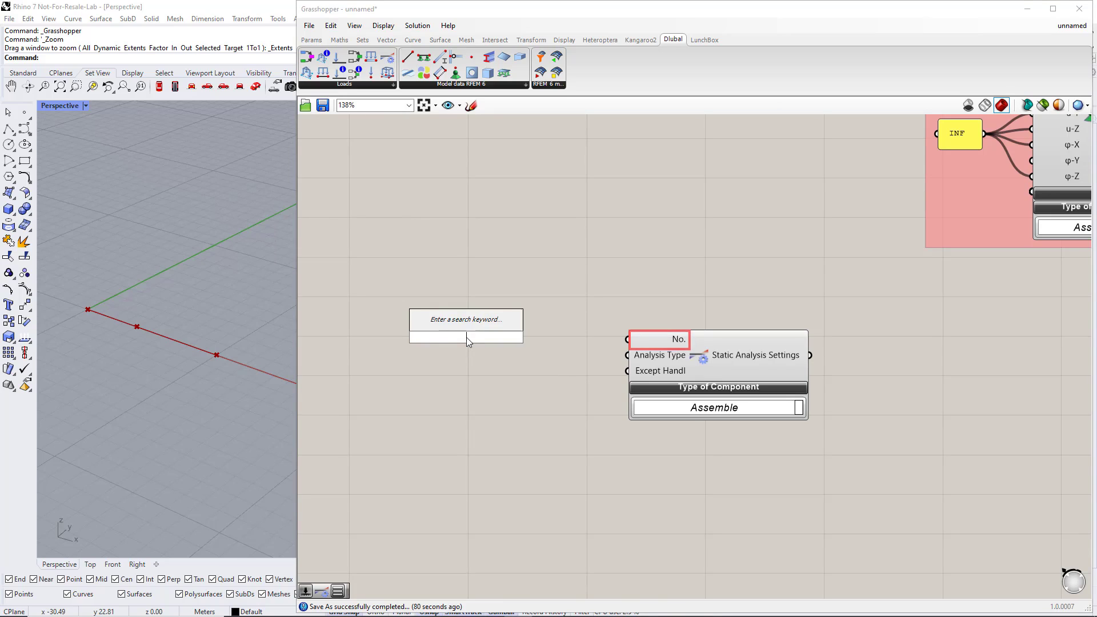
text(slider)
key(Return)
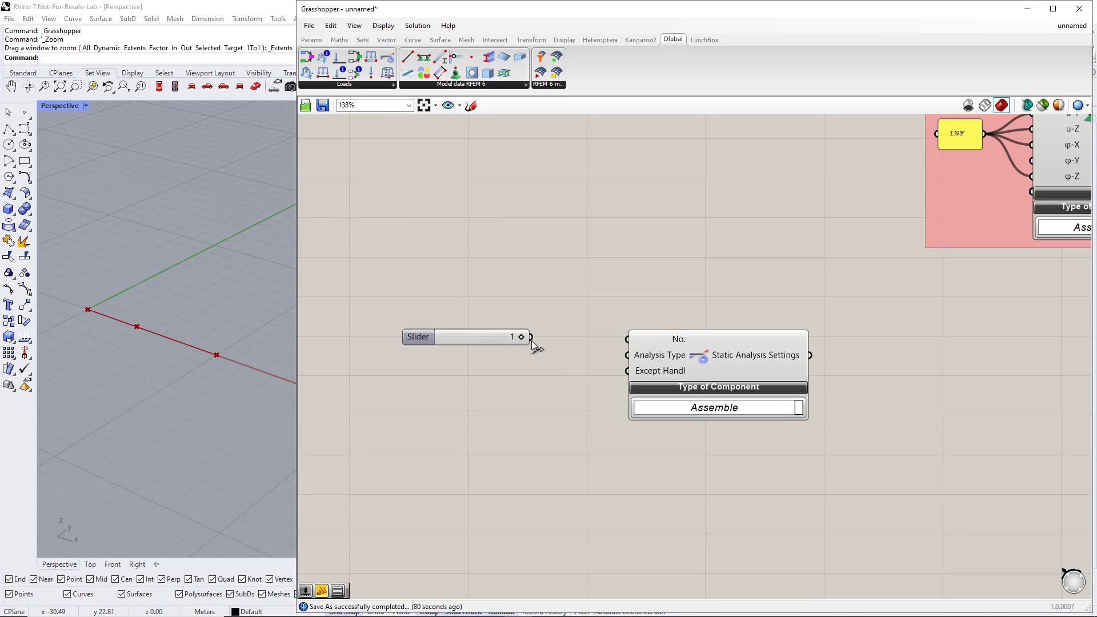
drag(625, 347, 627, 340)
drag(551, 343, 507, 343)
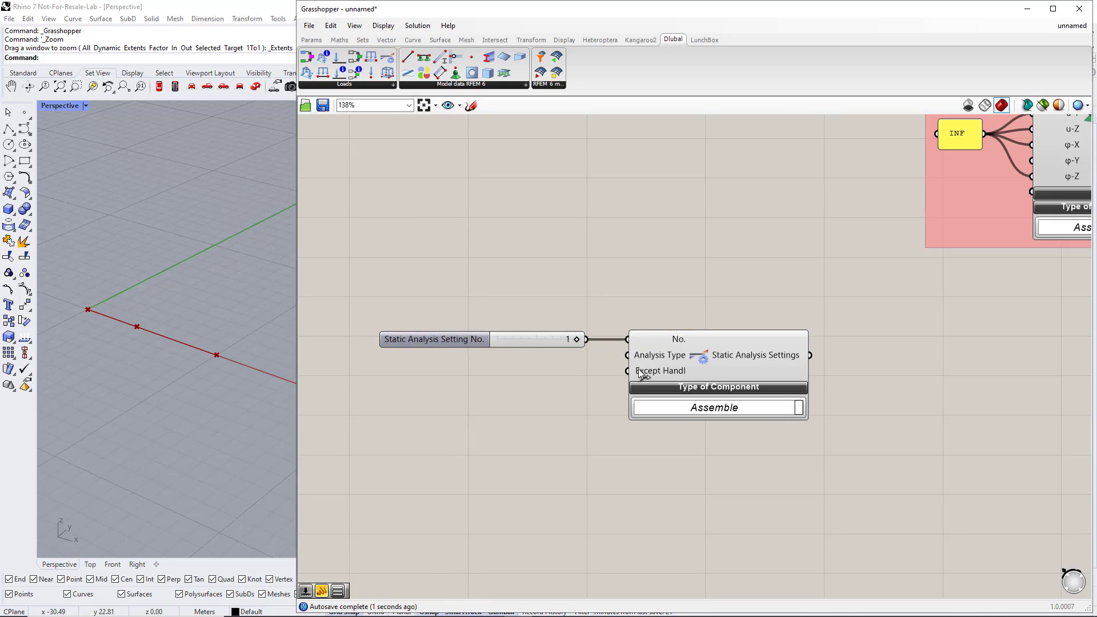
Step: Add a Value List, connect it to the Analysis Type input, and keep GEOMETRICALLY_LINEAR as the chosen type
click(312, 39)
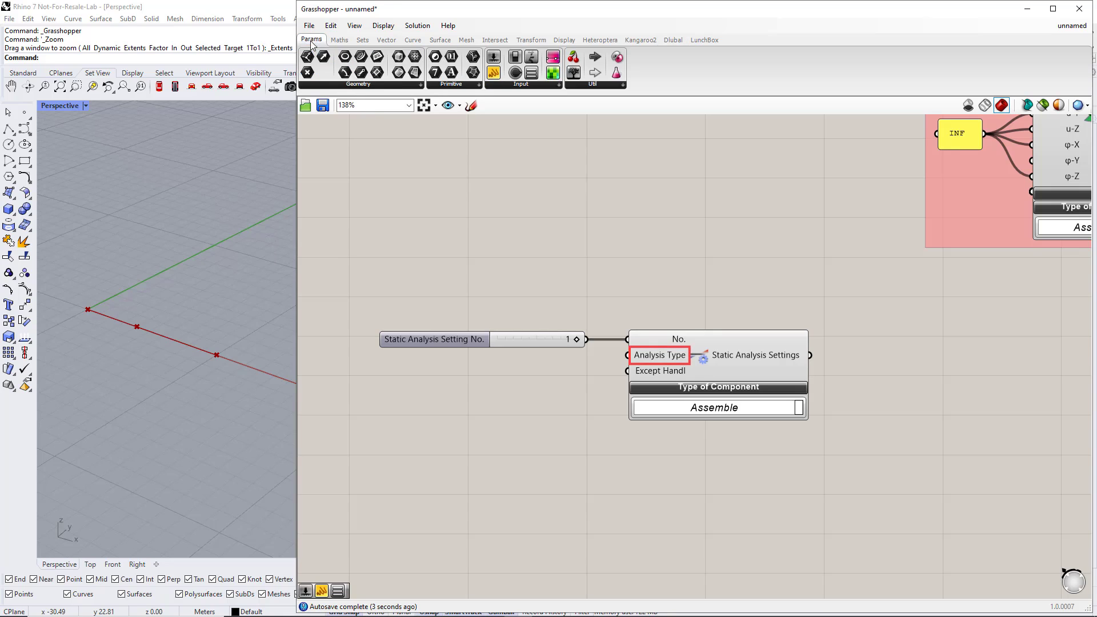
click(515, 84)
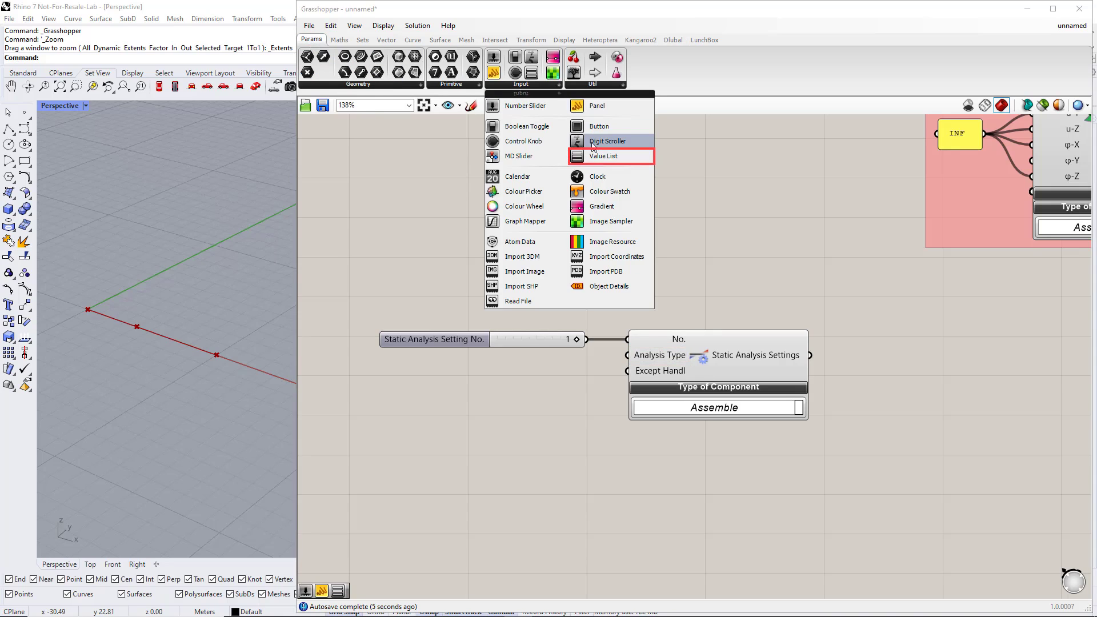
drag(597, 157, 517, 324)
drag(478, 374, 628, 355)
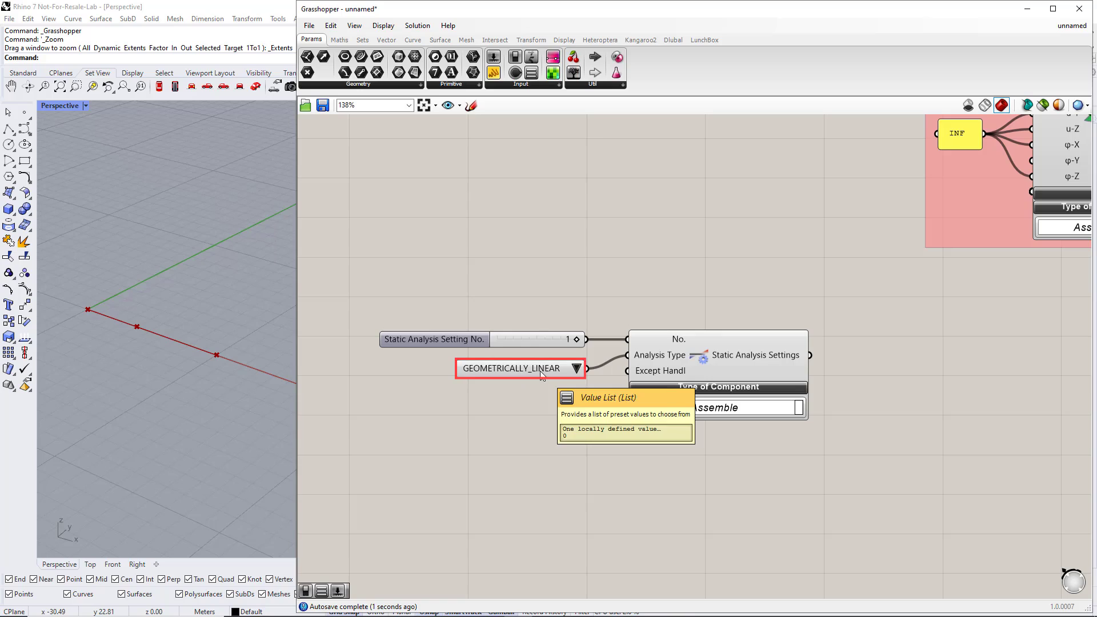
drag(529, 368, 501, 367)
click(509, 397)
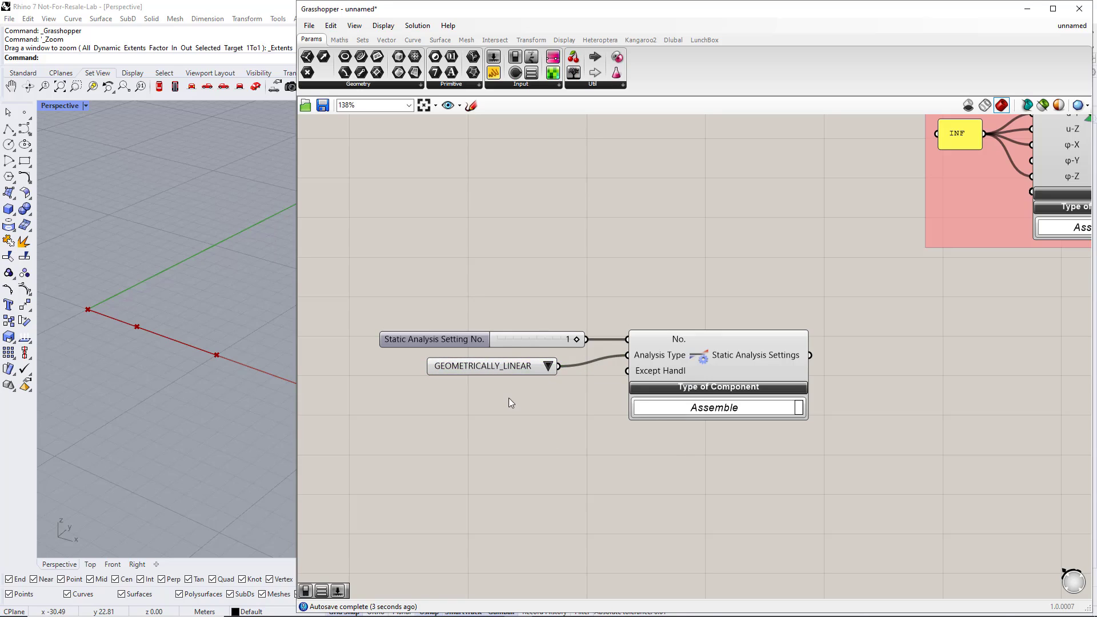
click(547, 366)
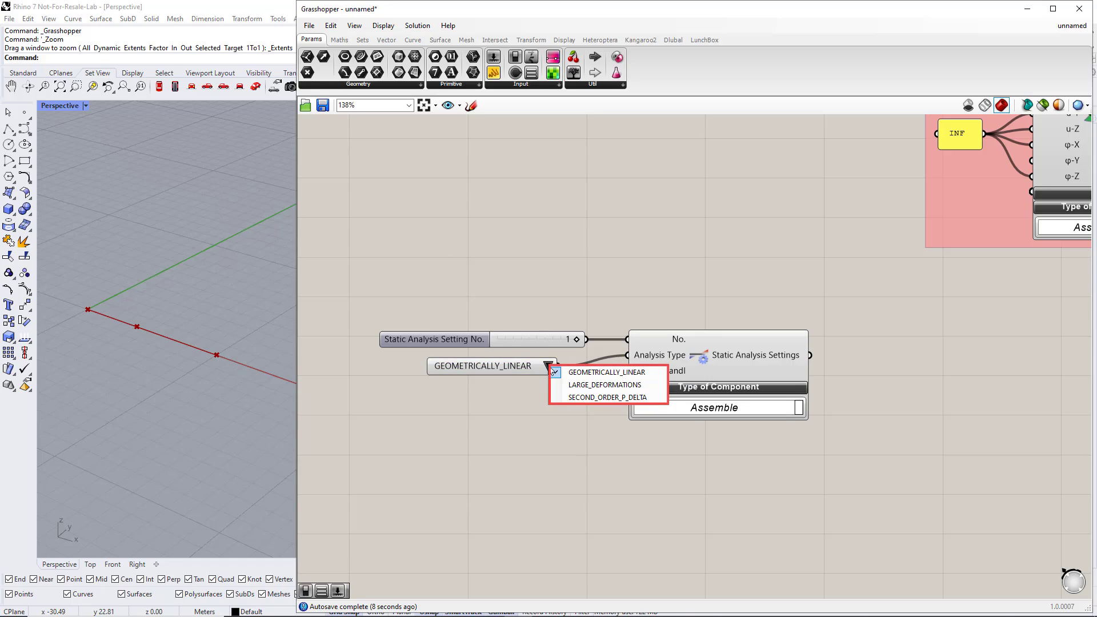
click(553, 416)
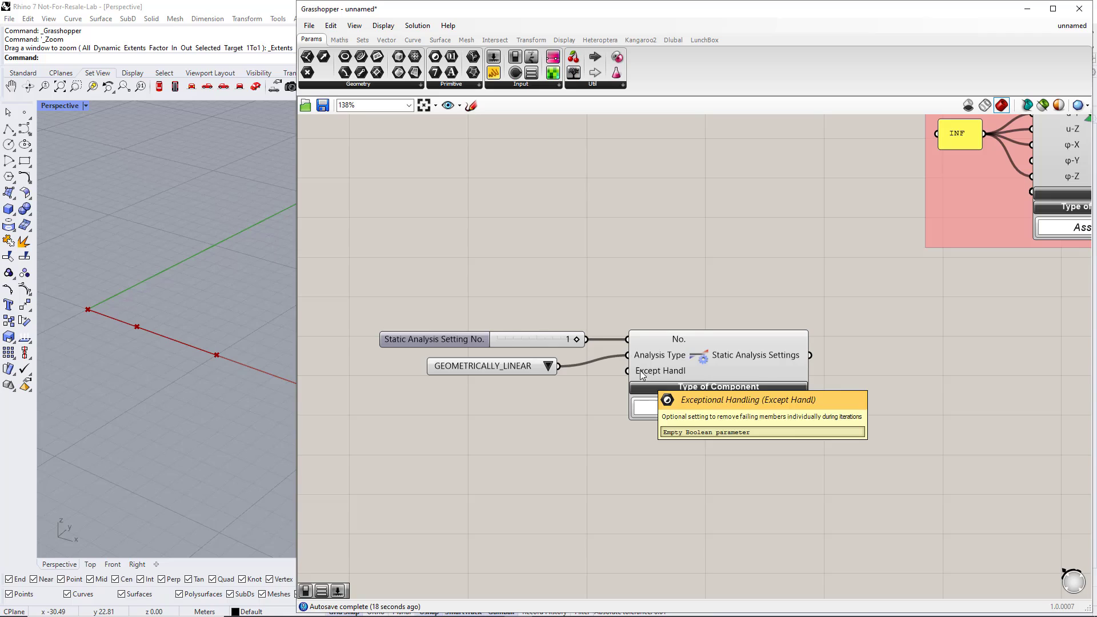
Step: Add a Boolean Toggle set to False and connect it to the Except Handl input of Static Analysis Settings
click(500, 85)
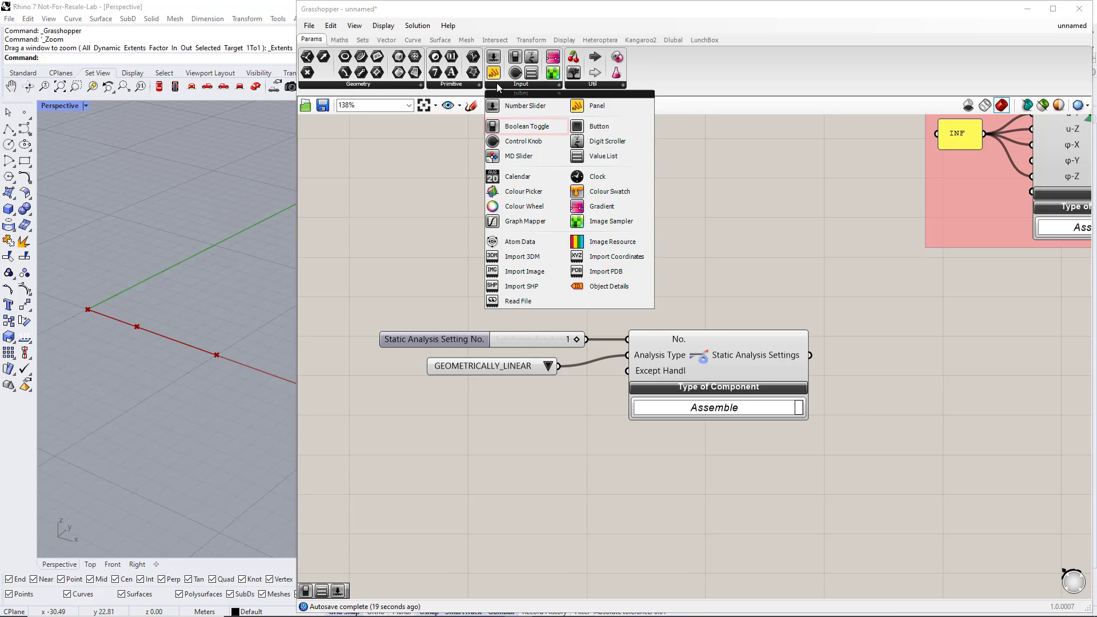
click(513, 127)
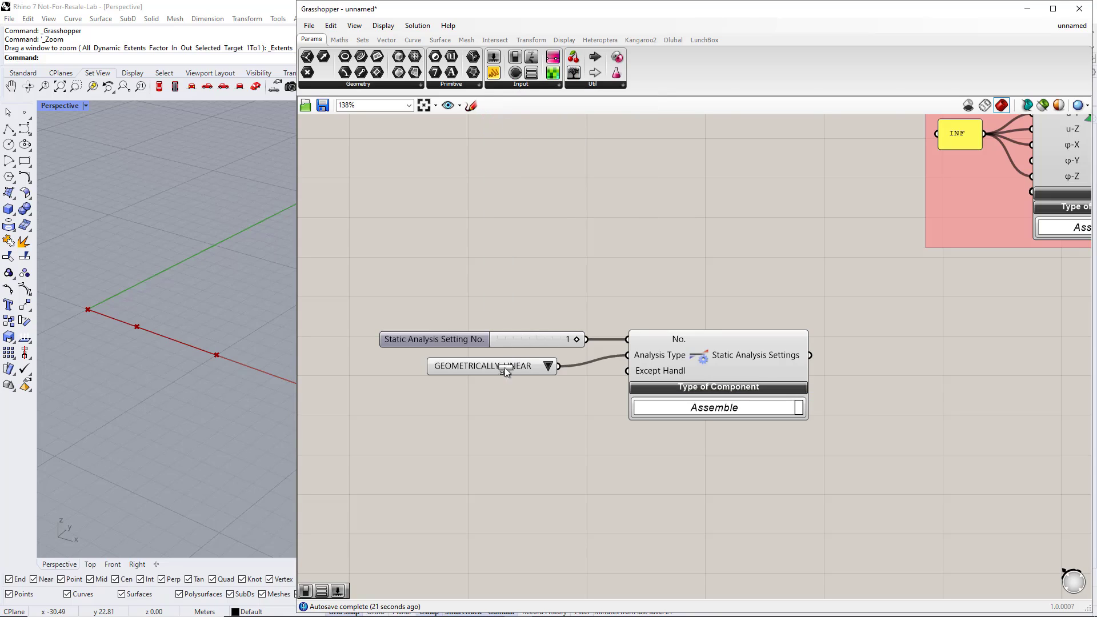
click(499, 393)
drag(533, 391, 627, 371)
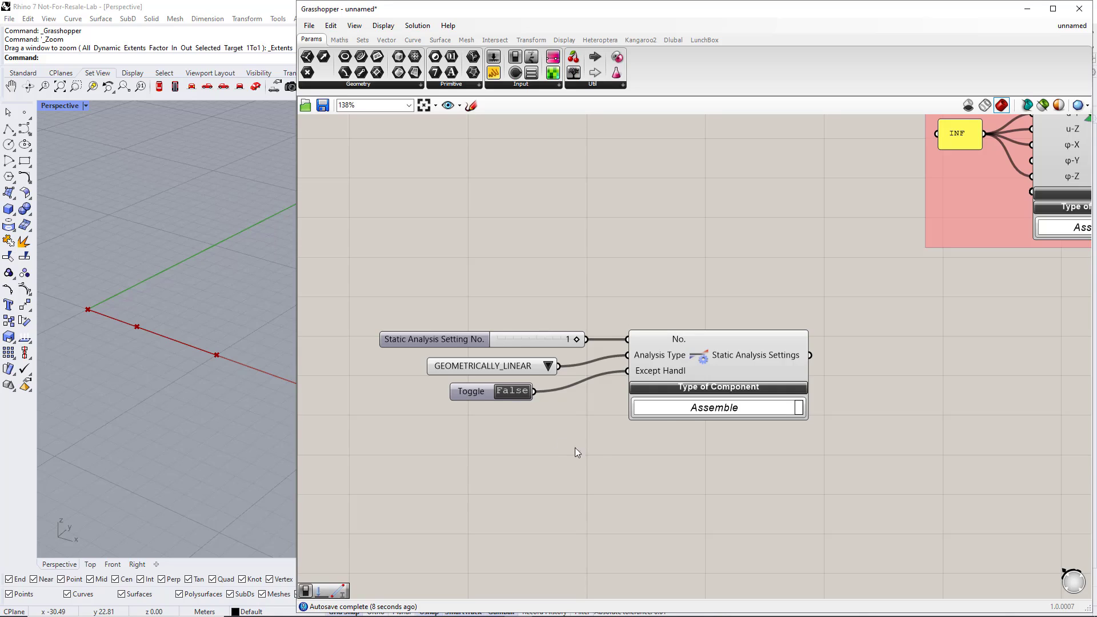
Step: Place a Load Case component on the canvas below the Static Analysis Settings component
right_drag(672, 500, 651, 370)
scroll(654, 375, down, 3)
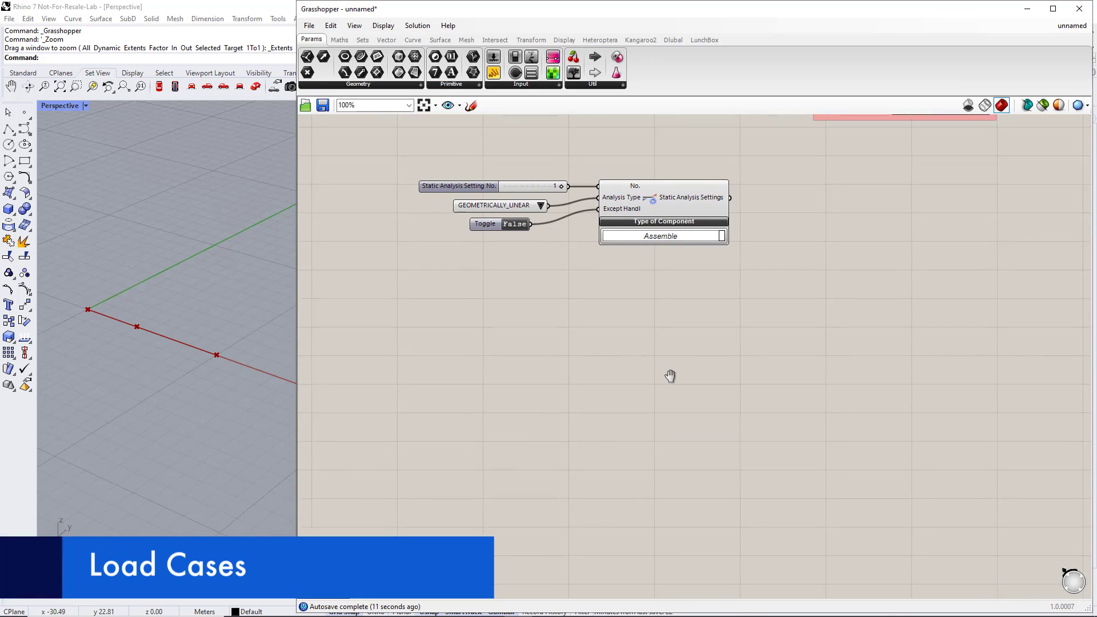
click(675, 44)
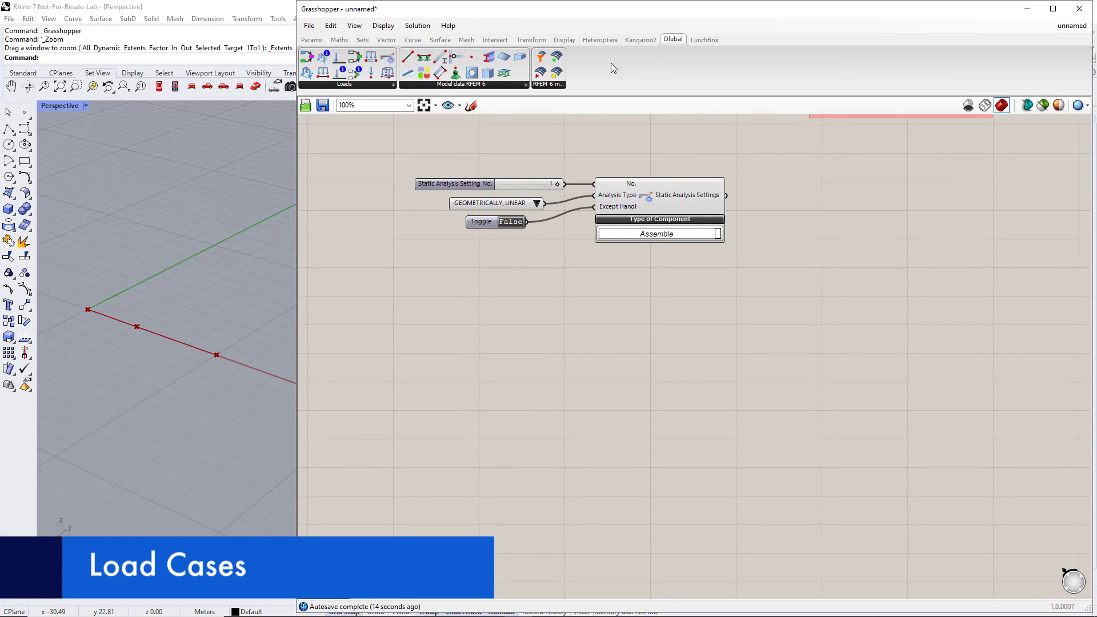
drag(335, 54, 692, 321)
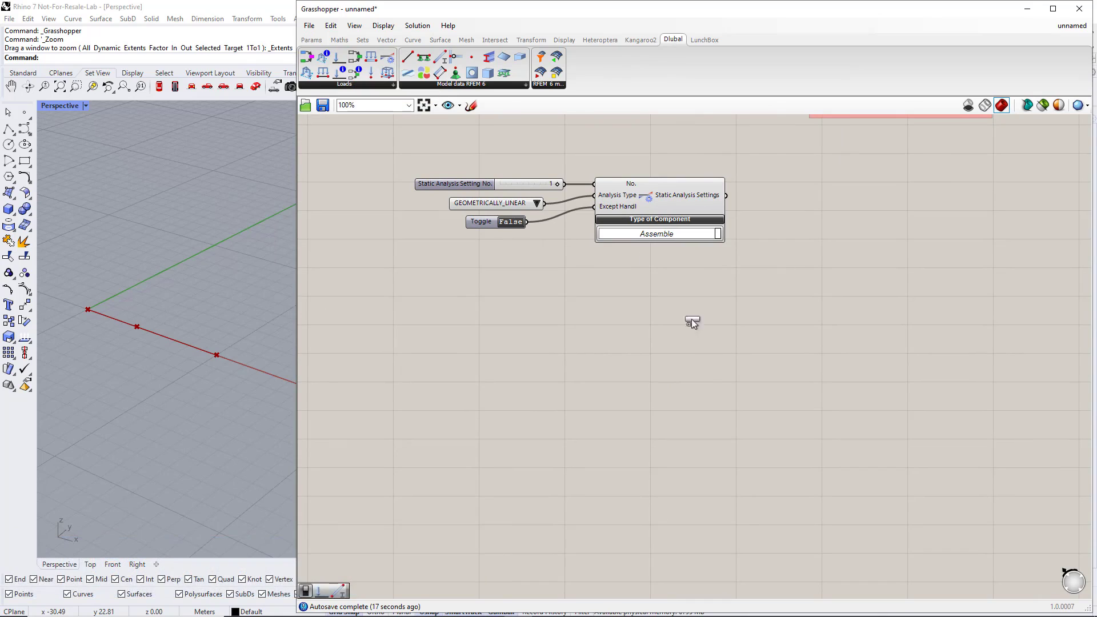
drag(731, 394, 732, 395)
right_drag(729, 454, 748, 402)
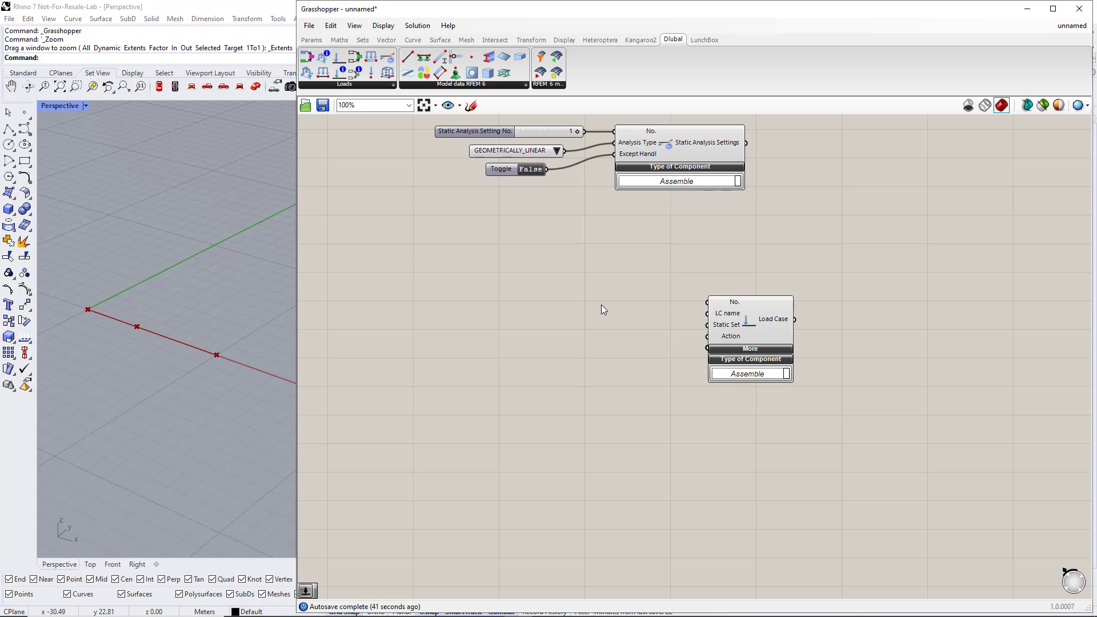
Step: Create a number slider with value 1 for the Load Case's No. input and a copy of it for the Static Set input
double_click(584, 297)
text(slider)
key(Return)
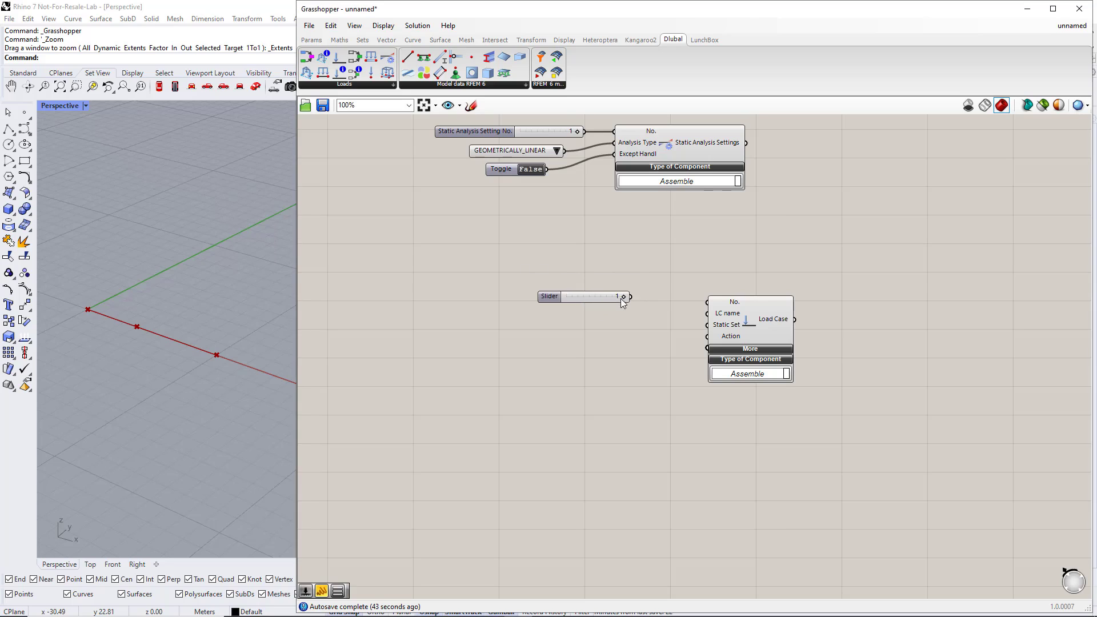
drag(630, 298, 708, 303)
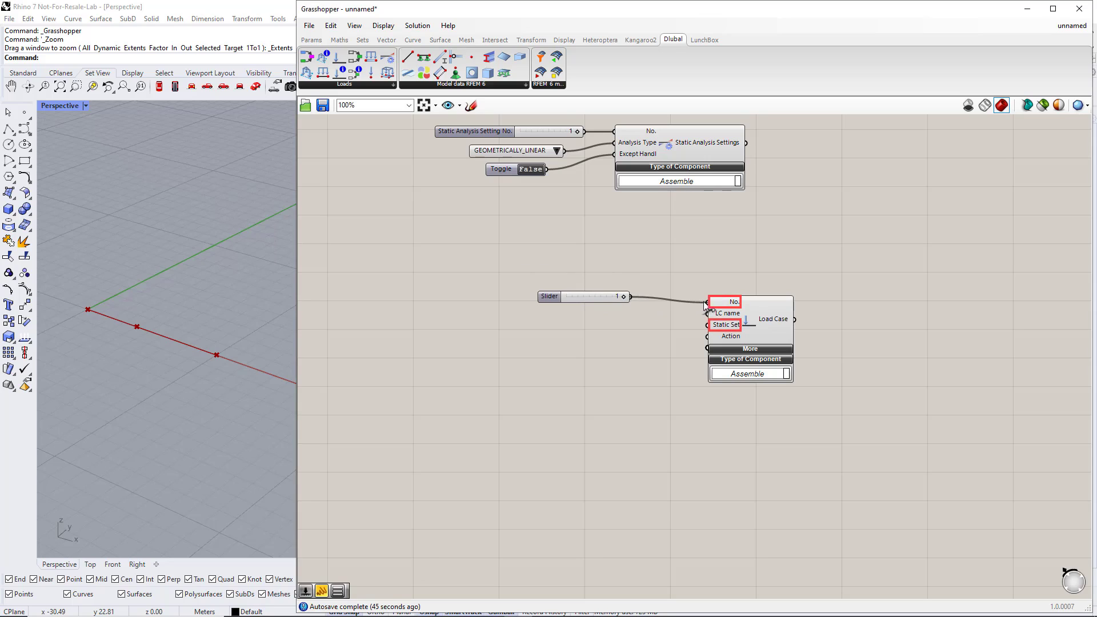
click(591, 297)
alt+drag(591, 297, 708, 325)
Step: Add a panel reading "Self Weight", connect it to the LC name input, and align the static analysis settings slider below it
click(312, 39)
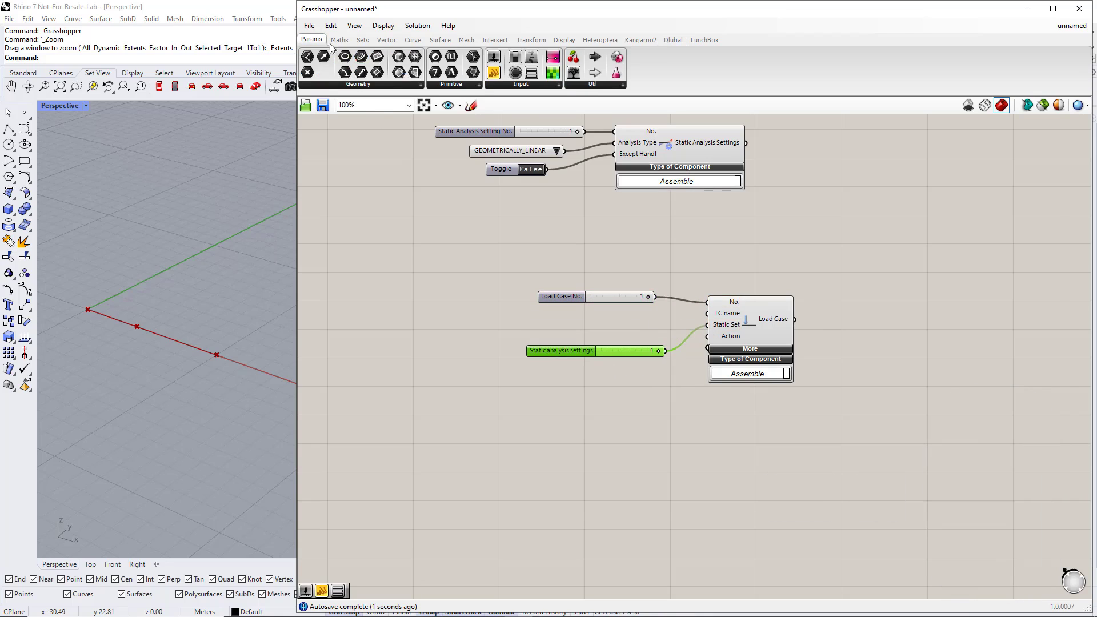
drag(494, 78, 576, 334)
double_click(576, 334)
text(self Weight)
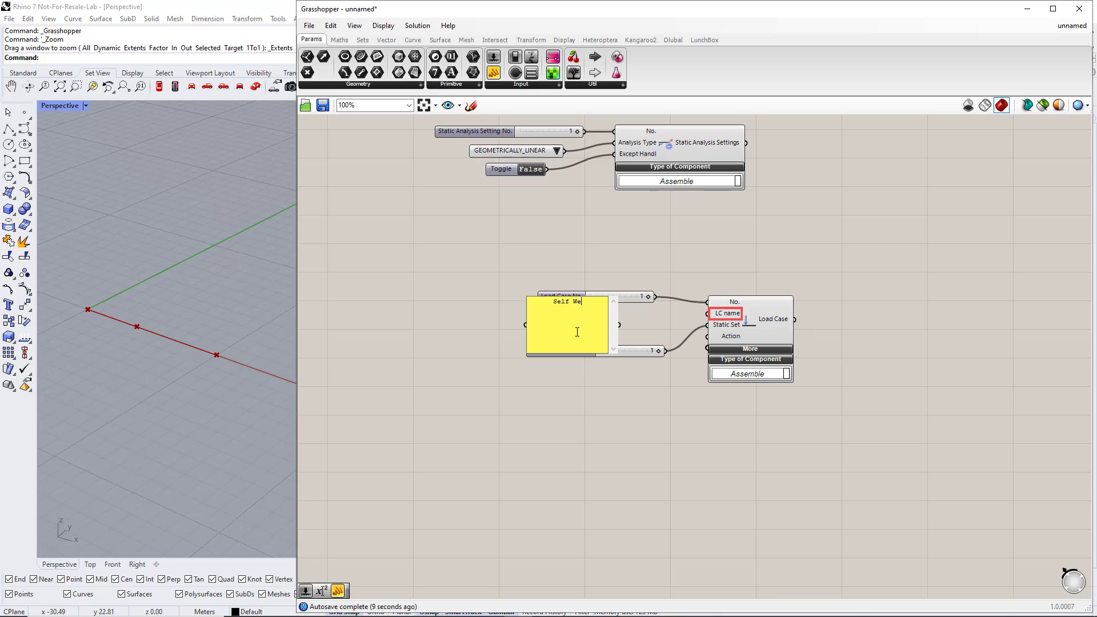
click(564, 431)
drag(616, 349, 703, 322)
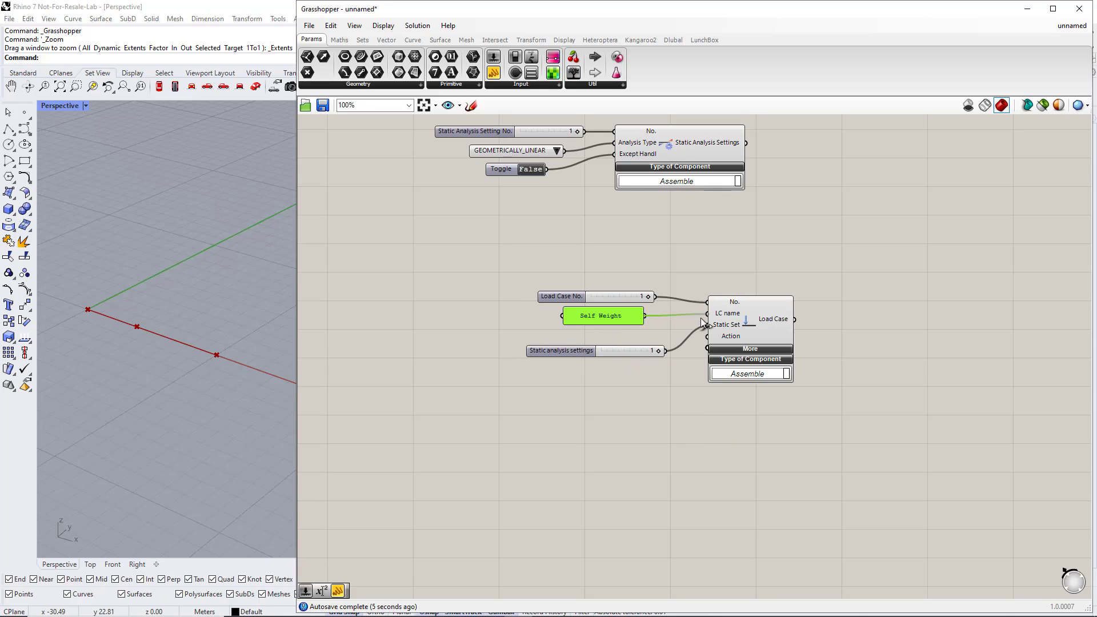
drag(639, 348, 637, 338)
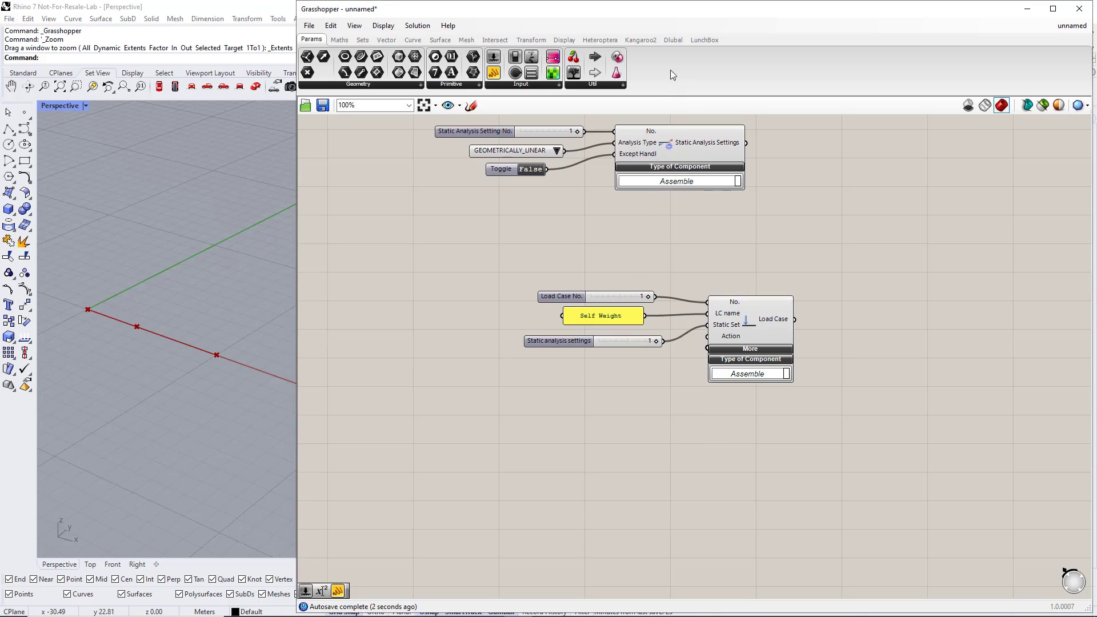
Step: Place a Load Case Classification component beside the Load Case and expand its Classification options
click(674, 41)
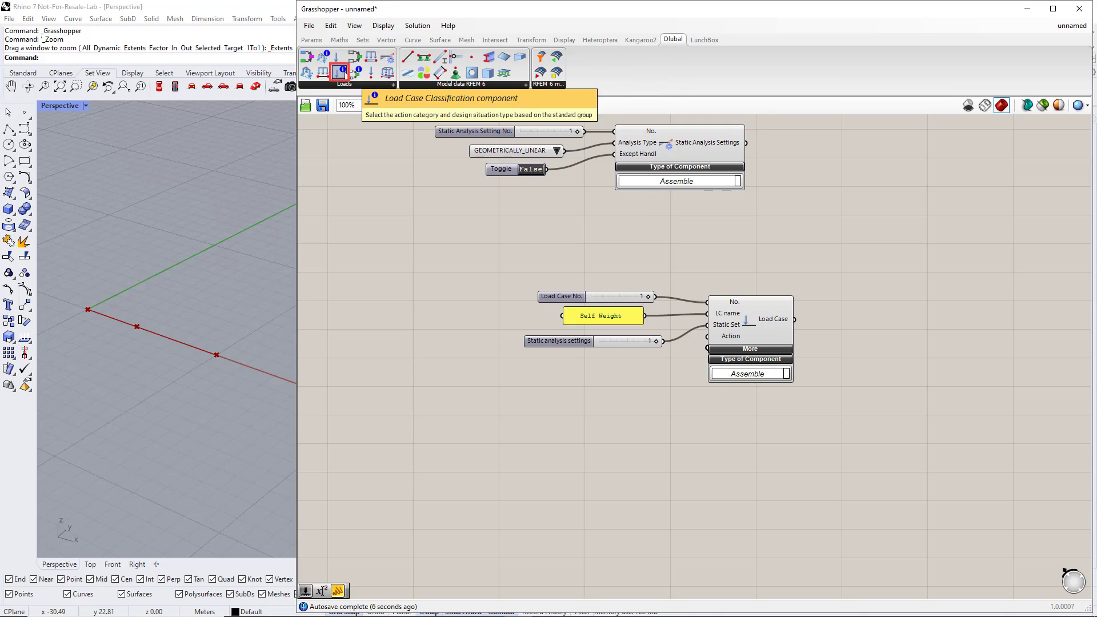
drag(340, 71, 481, 368)
right_drag(574, 423, 606, 275)
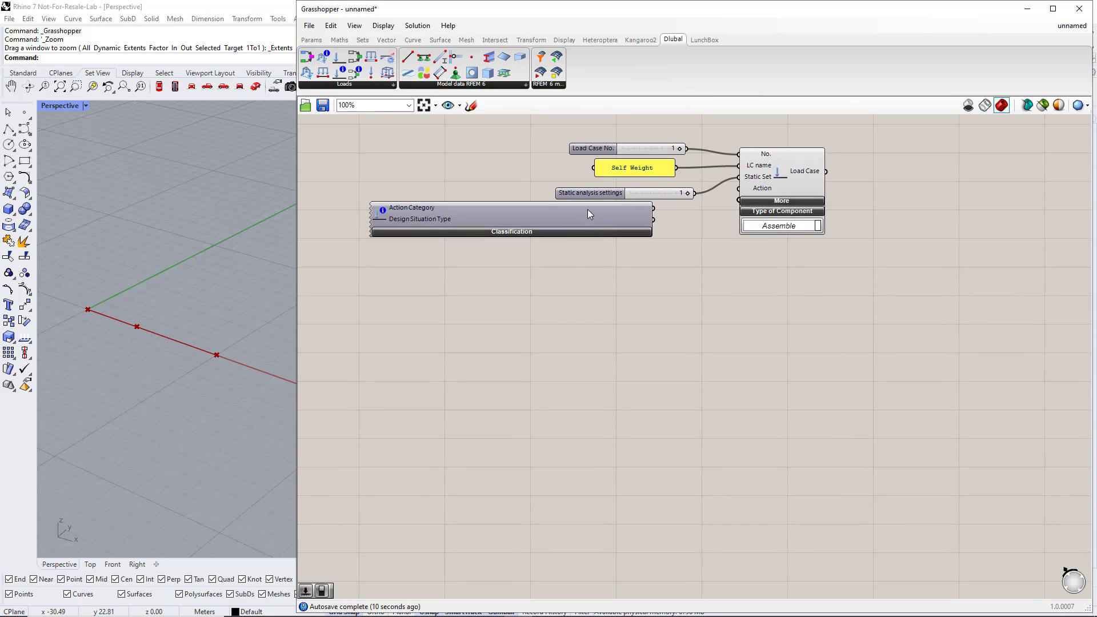
drag(588, 209, 564, 220)
click(584, 273)
click(565, 243)
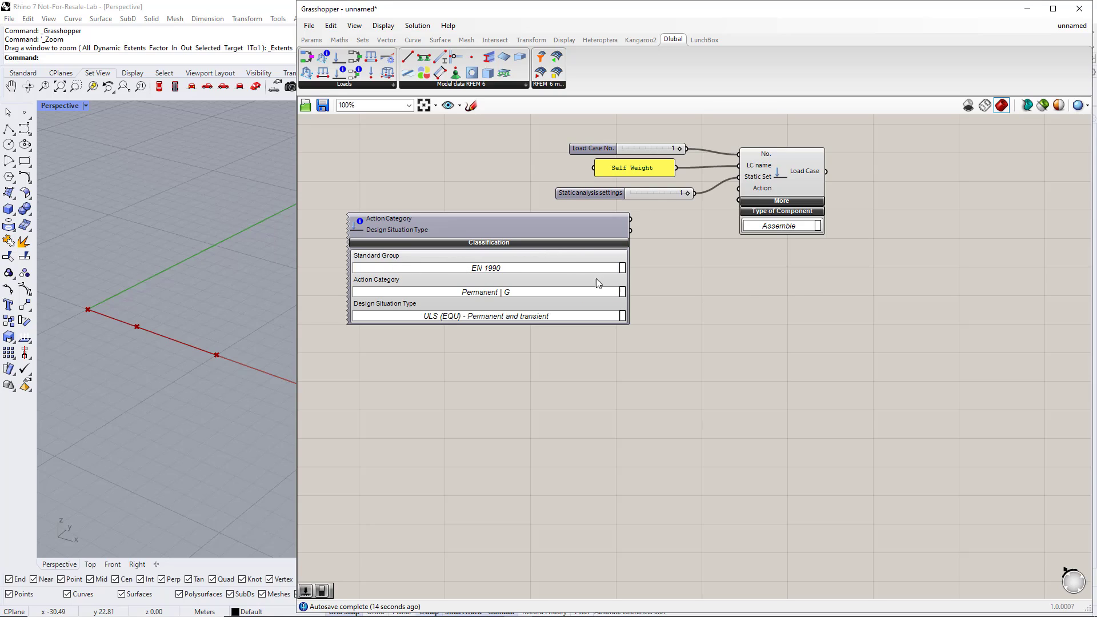
Step: Set the classification to EN 1990, action category Permanent | G, and design situation ULS (STR/GEO) - Permanent and transient - Eq. 6.10
click(623, 268)
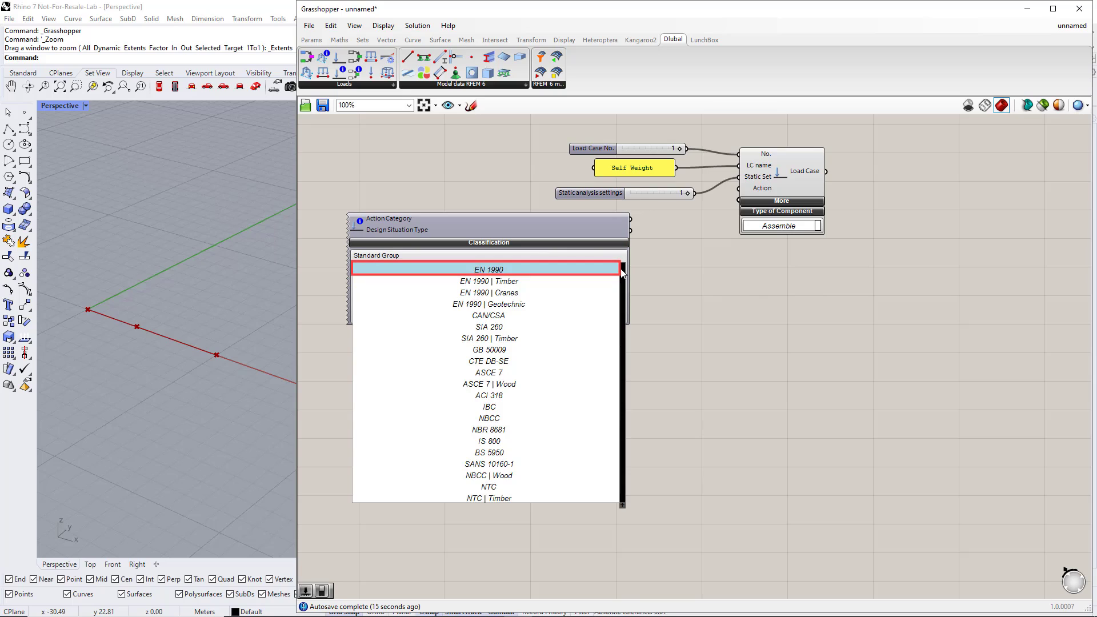
click(610, 271)
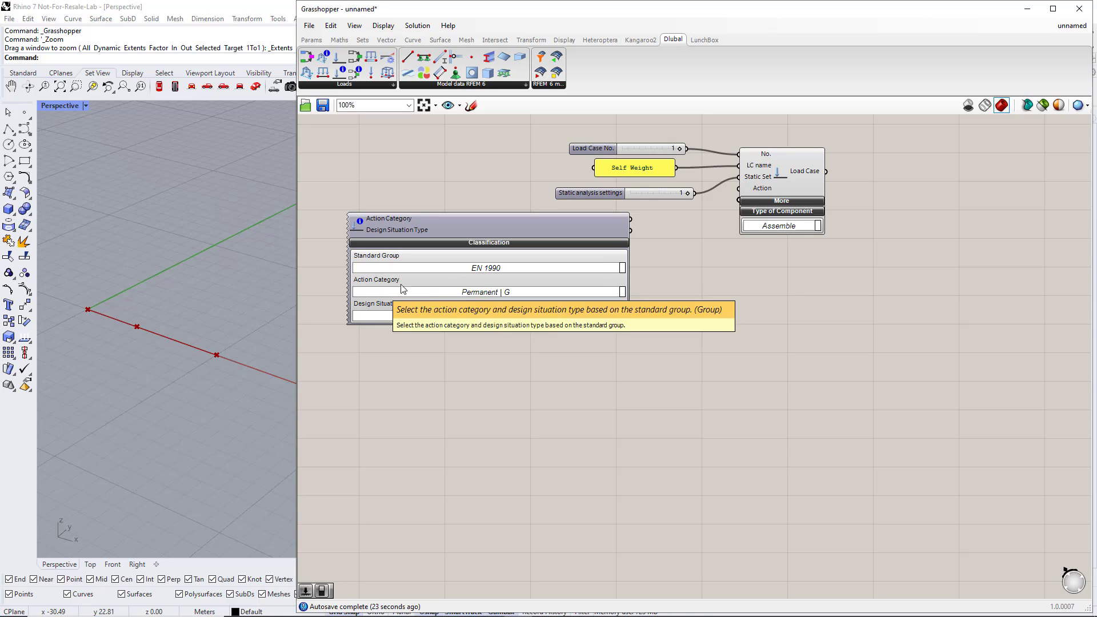
click(623, 292)
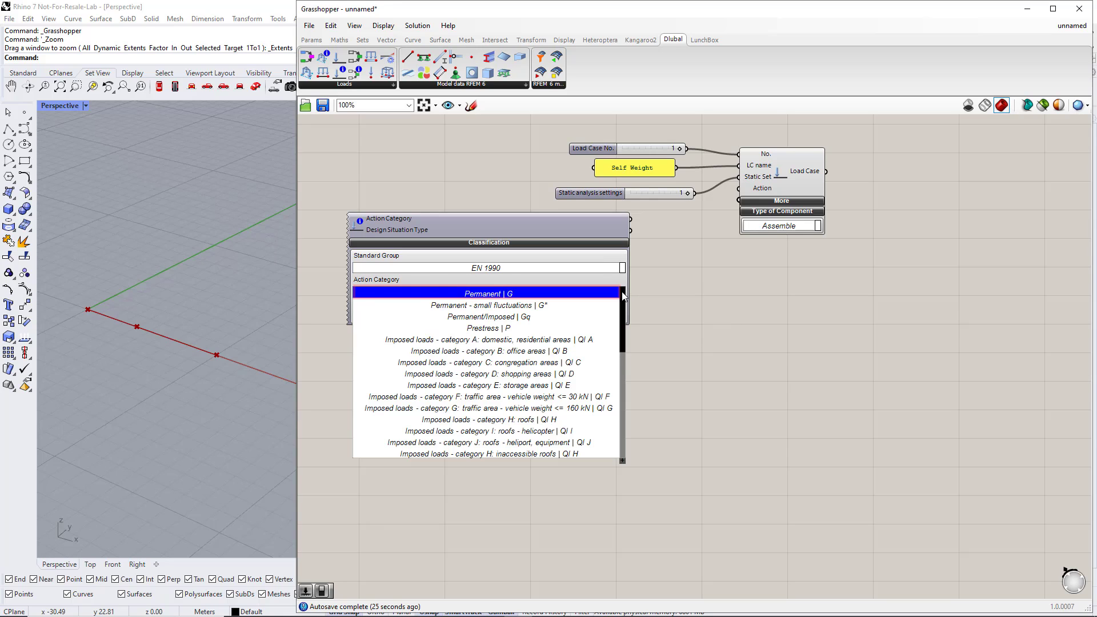
click(516, 292)
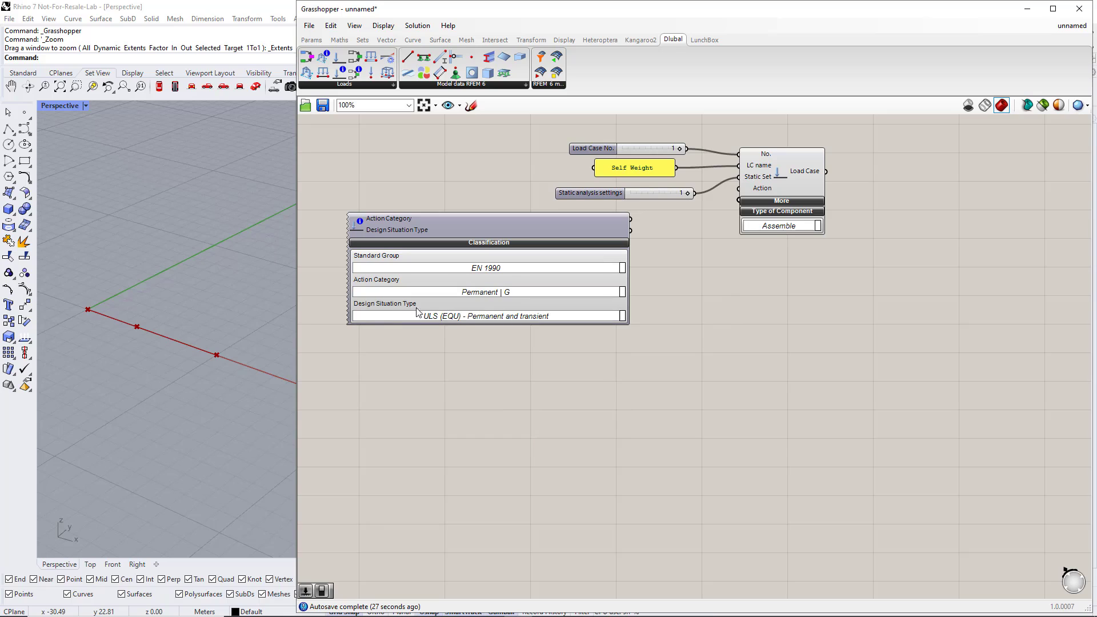
click(623, 317)
drag(624, 353, 623, 397)
click(583, 397)
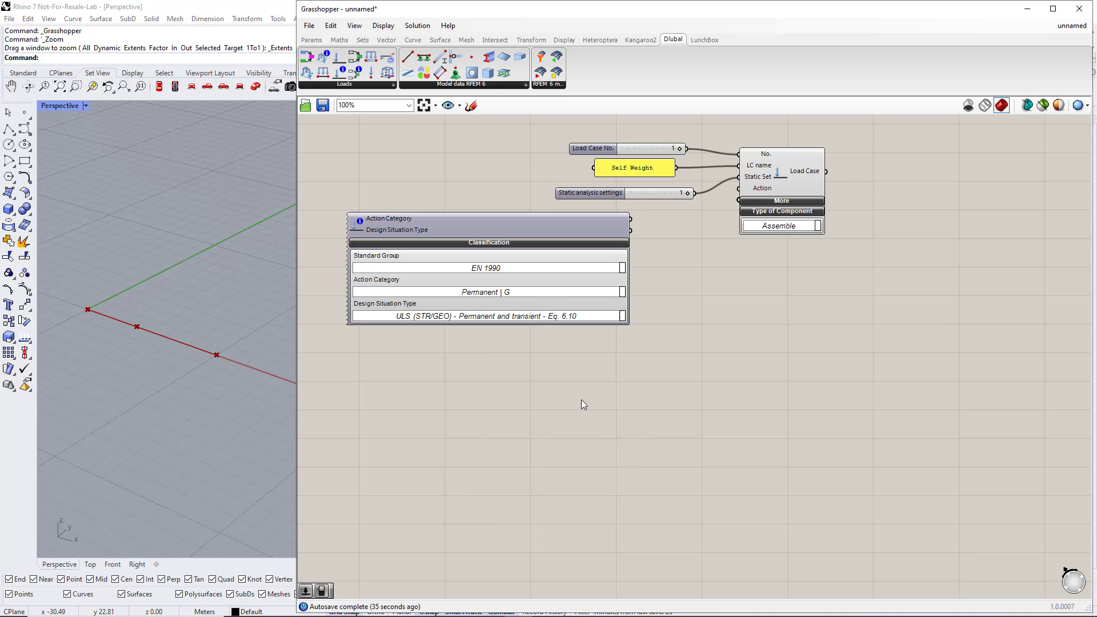
Step: Connect the Action Category output to the Load Case's Action input and expand the component's additional inputs
drag(632, 220, 740, 189)
click(754, 201)
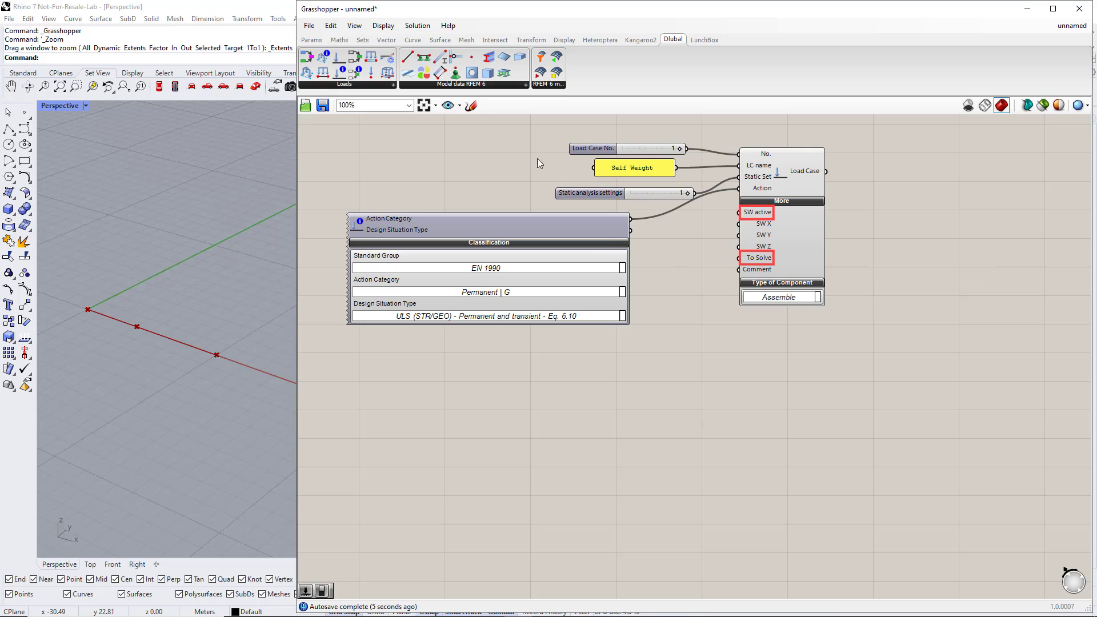
Step: Add two Boolean toggles set to True and connect them to the Load Case's SW active and To Solve inputs
click(313, 40)
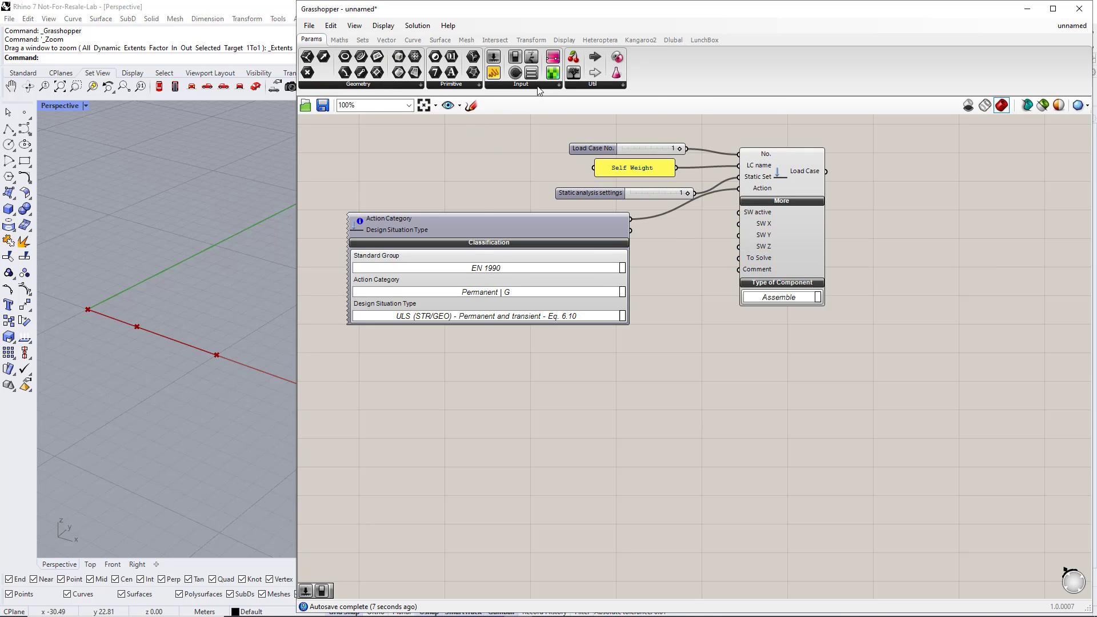
click(538, 86)
drag(537, 126, 756, 174)
scroll(725, 272, up, 3)
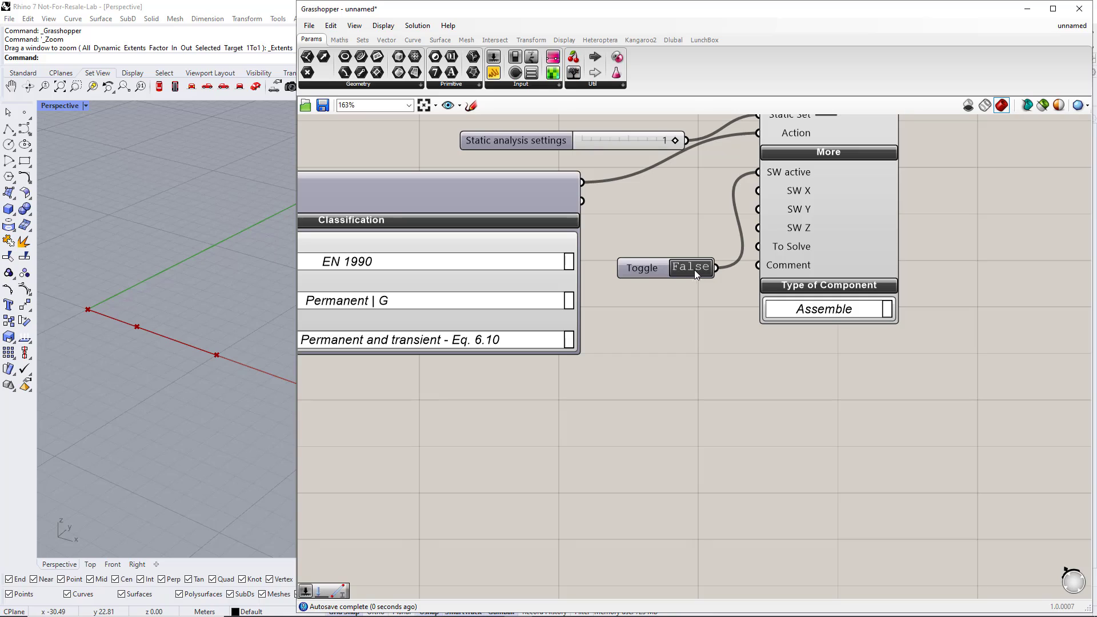
click(693, 269)
drag(660, 268, 751, 250)
click(725, 336)
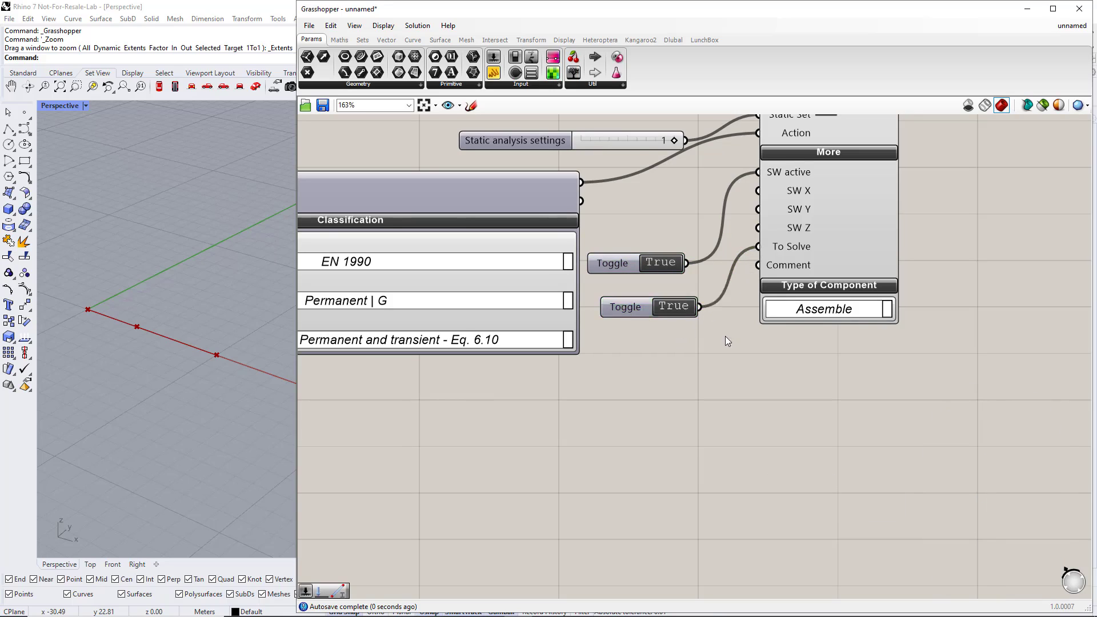
Step: Duplicate the whole self-weight load case setup, including its inputs and classification component, directly below the original
scroll(722, 349, down, 3)
drag(847, 444, 384, 179)
scroll(397, 208, down, 2)
alt+drag(675, 265, 684, 417)
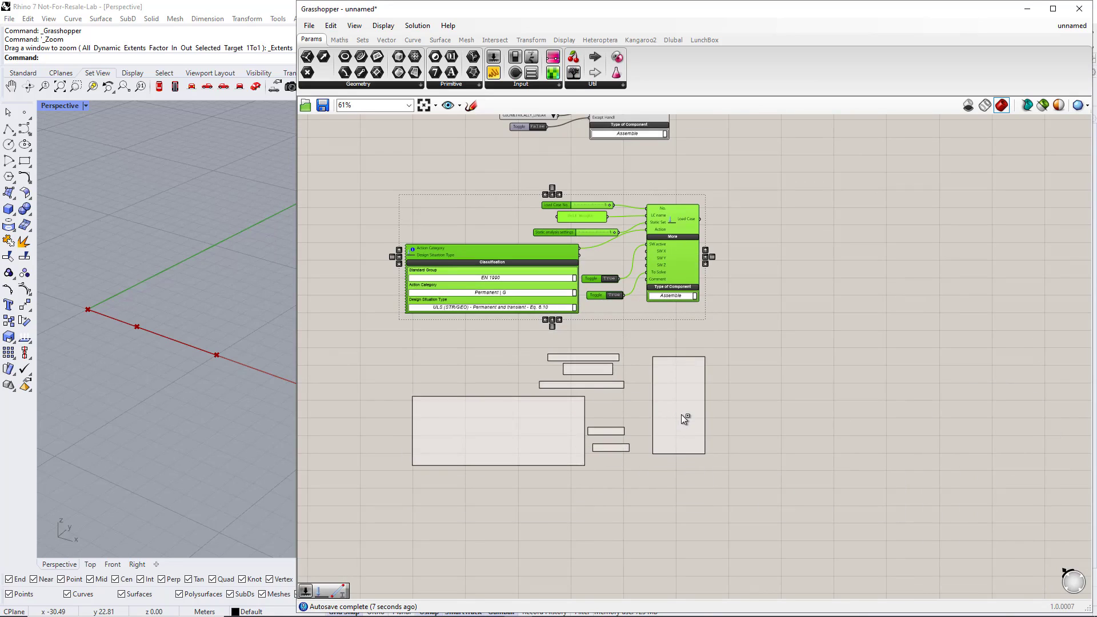
click(619, 531)
right_drag(619, 531, 588, 444)
scroll(588, 444, up, 3)
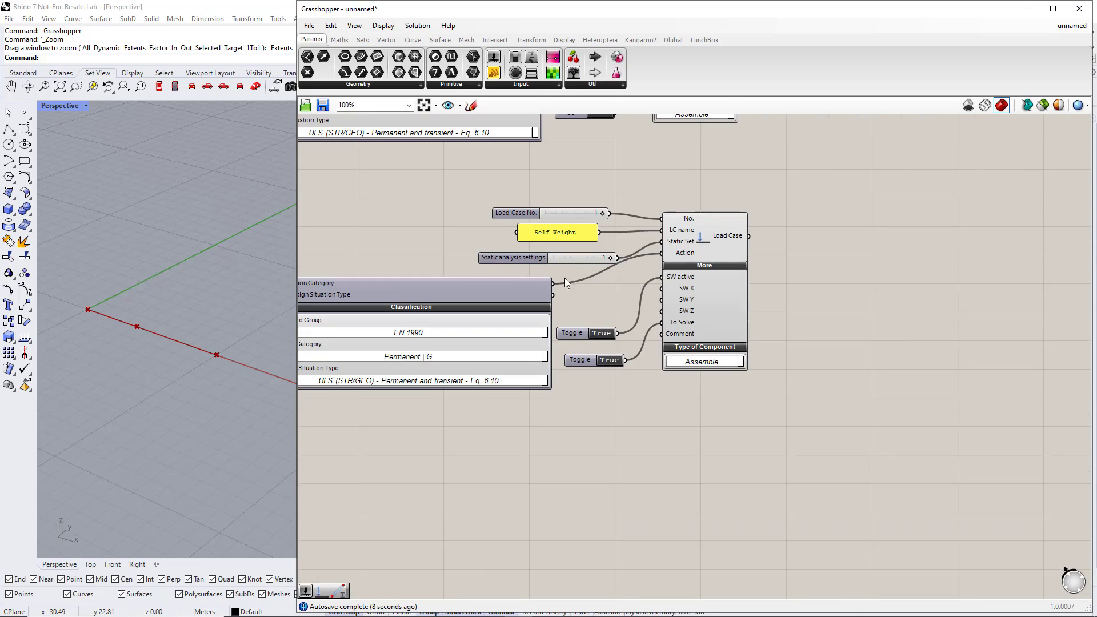
Step: Replace the copied load case's number slider with a new one set to 2, connected to the No. input
click(520, 214)
key(Delete)
double_click(517, 204)
text(2)
key(Return)
drag(655, 222, 657, 221)
Step: Change the copied load case's name panel to "Imposed Load"
double_click(578, 231)
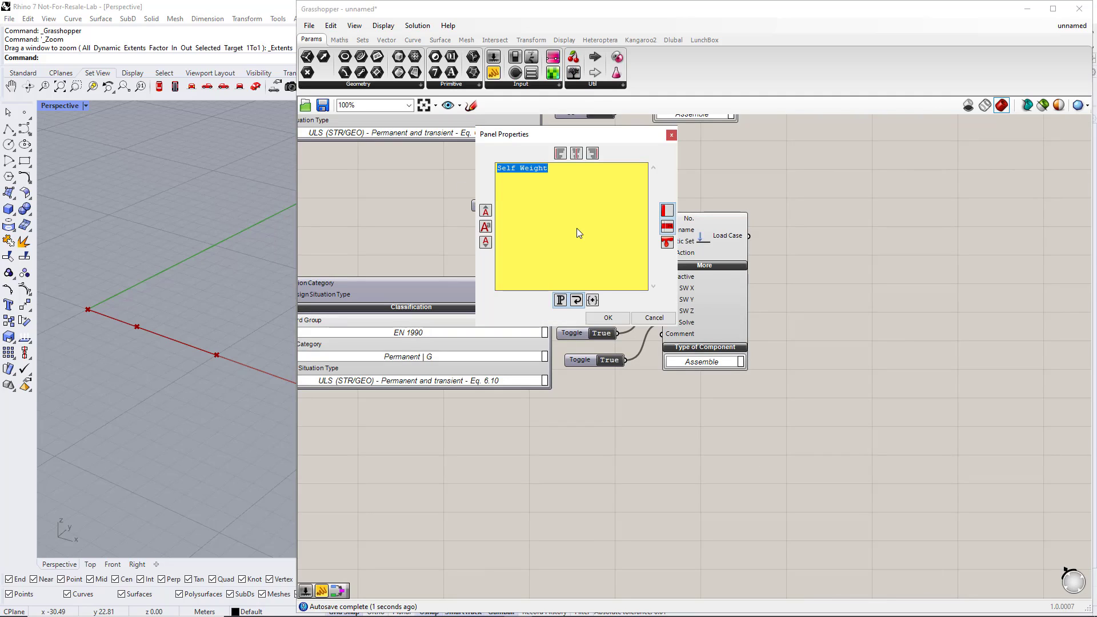
text(Im)
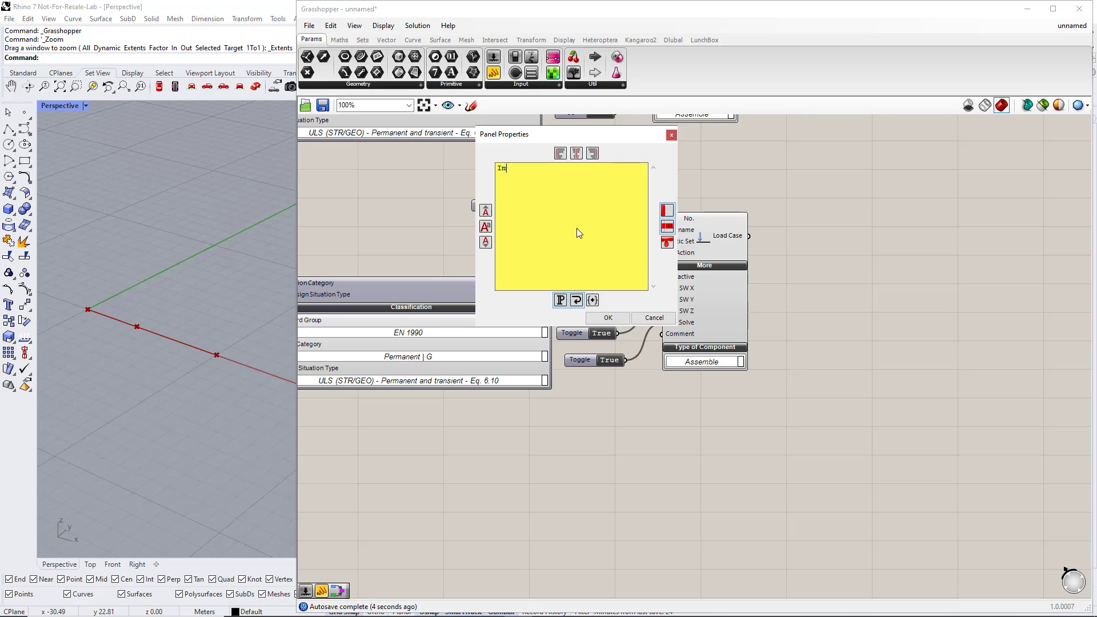
text(posed Load)
click(608, 318)
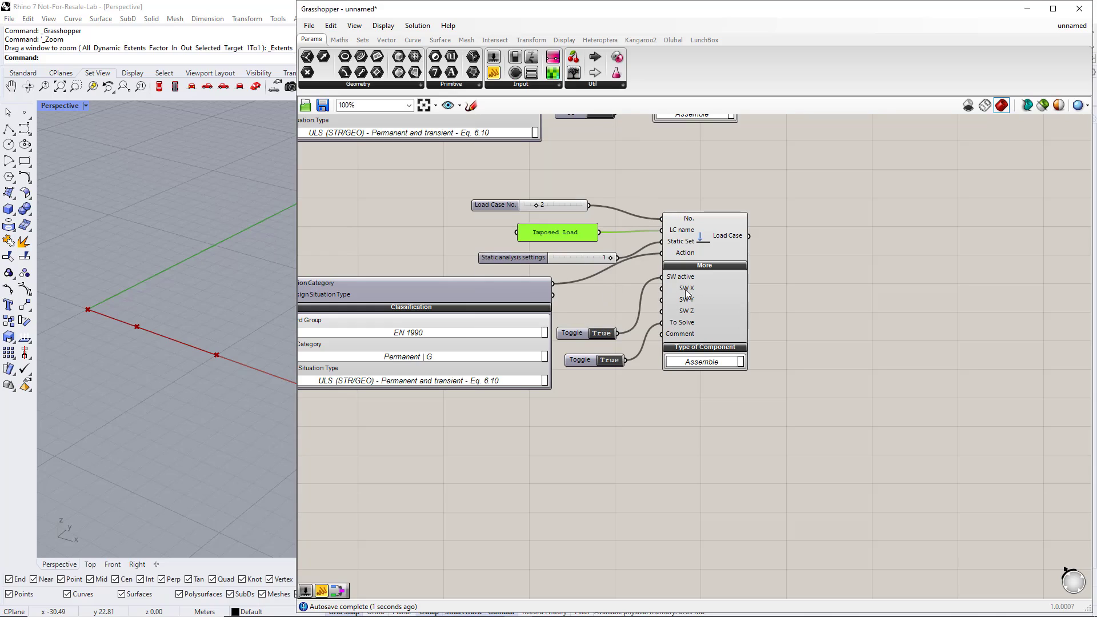
Step: Disconnect and delete the copied load case's SW active toggle, and realign its static analysis settings slider
ctrl+drag(662, 276, 618, 335)
click(578, 331)
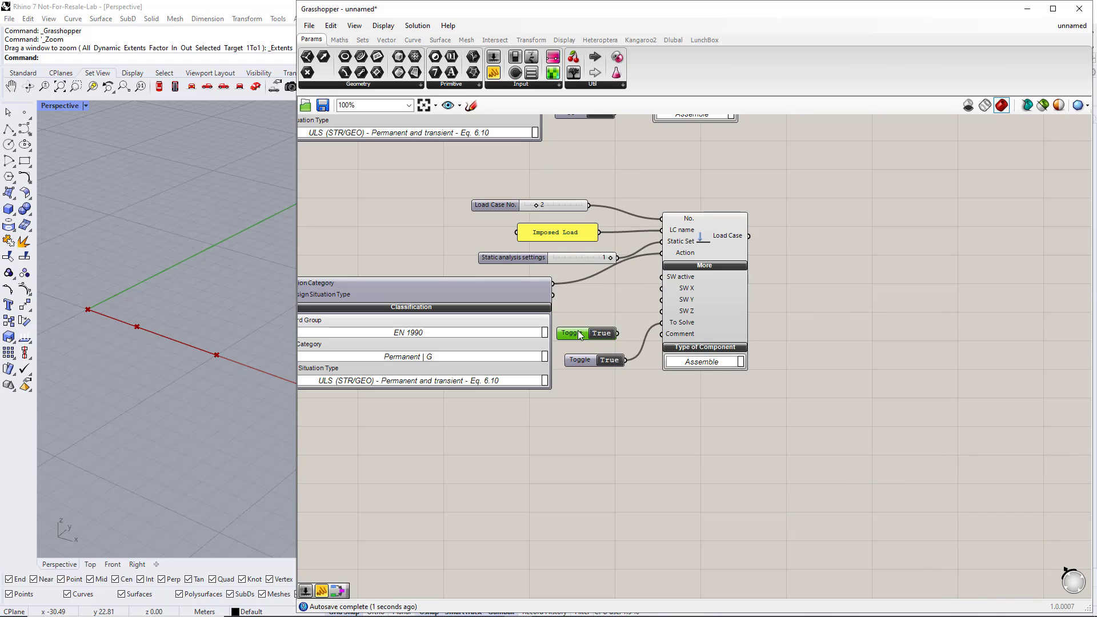
key(Delete)
drag(539, 260, 524, 257)
Step: Set the copied classification's action category to Imposed loads - category A: domestic, residential areas | QI A
right_drag(611, 433, 645, 293)
scroll(687, 407, down, 1)
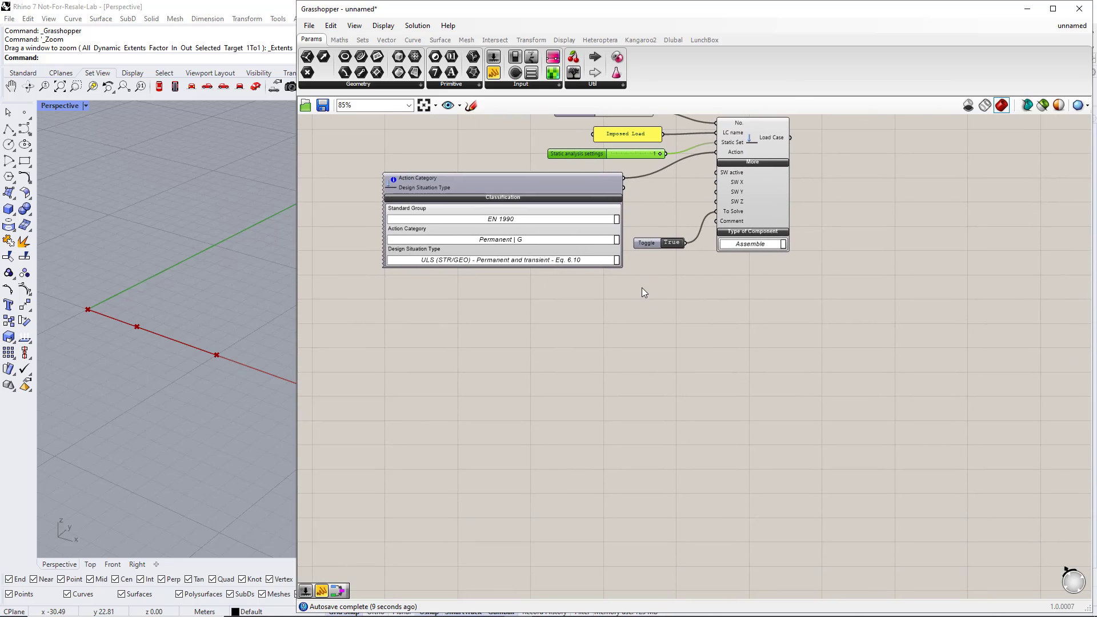
click(617, 239)
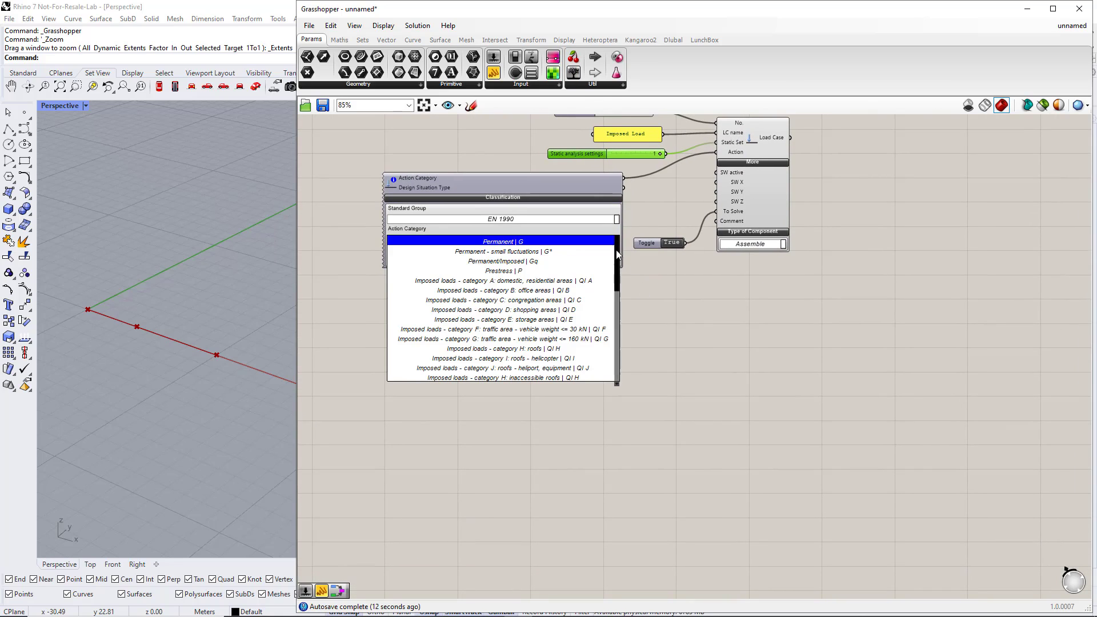
click(598, 281)
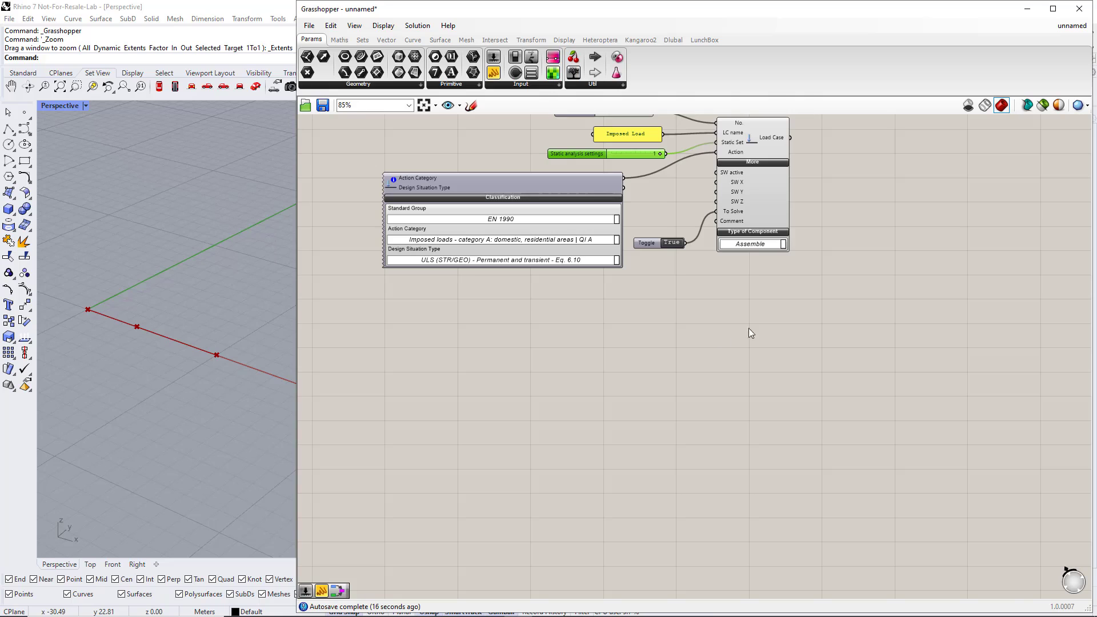
Step: Move the green export group beside the load cases and connect the Static Analysis Settings and both Load Case outputs to its Input
scroll(755, 319, down, 2)
right_drag(674, 387, 712, 321)
click(704, 228)
drag(704, 228, 608, 379)
shift+drag(436, 200, 703, 353)
shift+drag(465, 309, 705, 353)
shift+drag(470, 461, 706, 354)
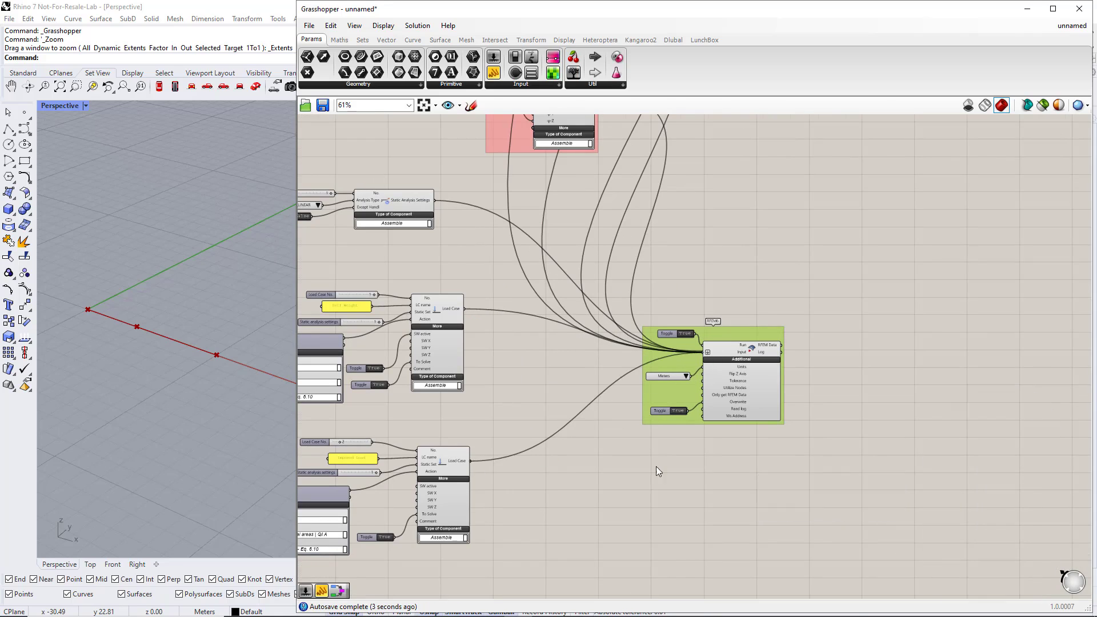
Step: Place a Dlubal Design Situation component in the empty area below the imposed load case
scroll(657, 466, down, 5)
scroll(667, 317, up, 5)
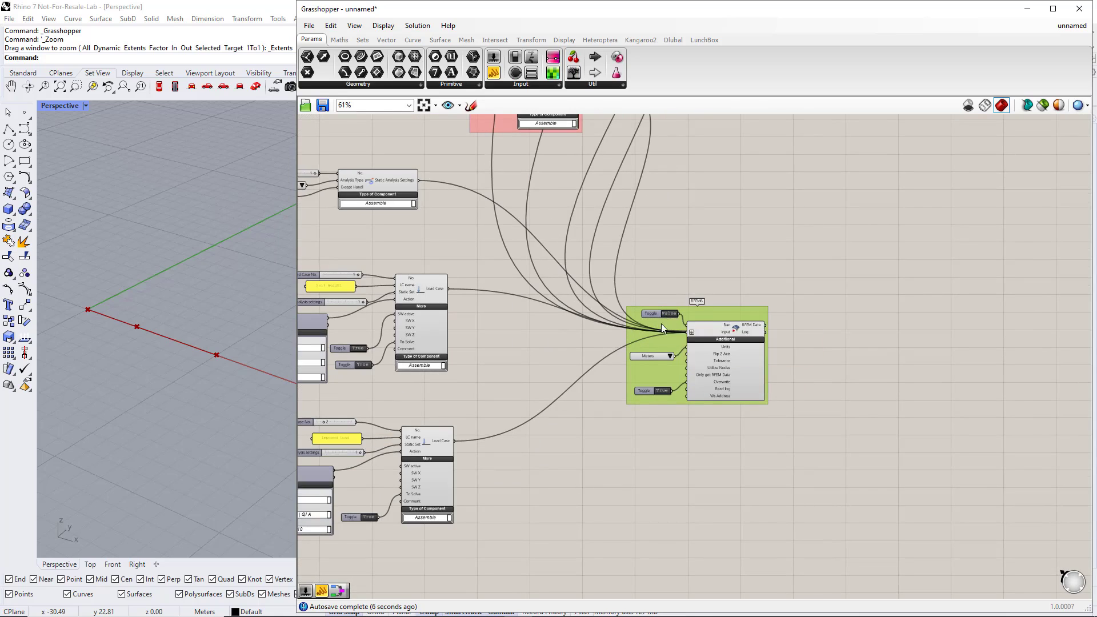
scroll(660, 323, down, 3)
right_drag(598, 427, 629, 359)
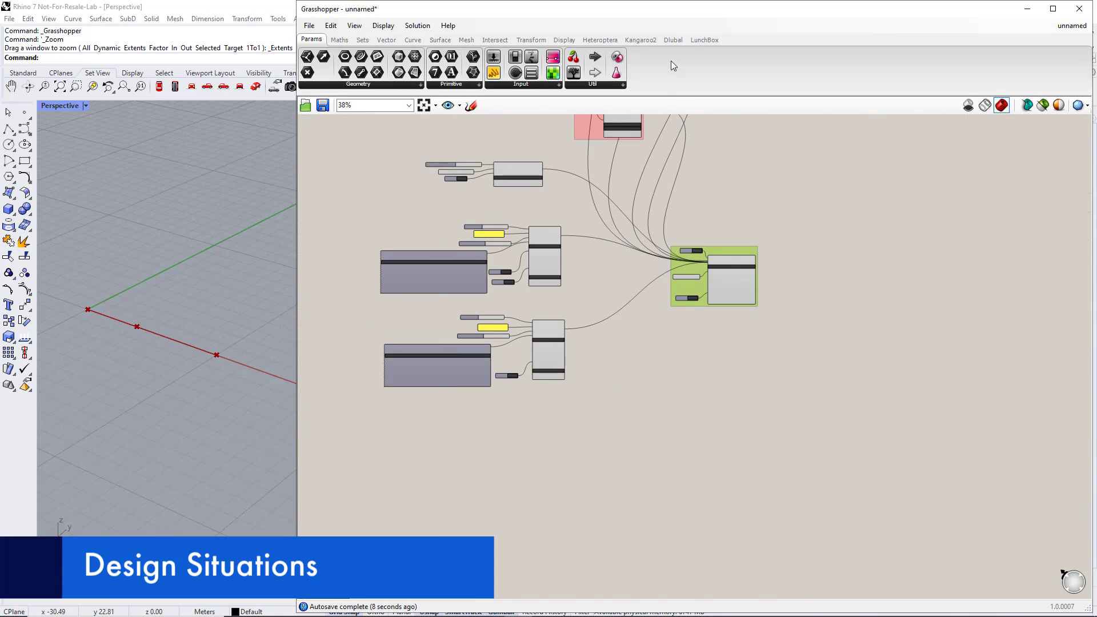
click(673, 40)
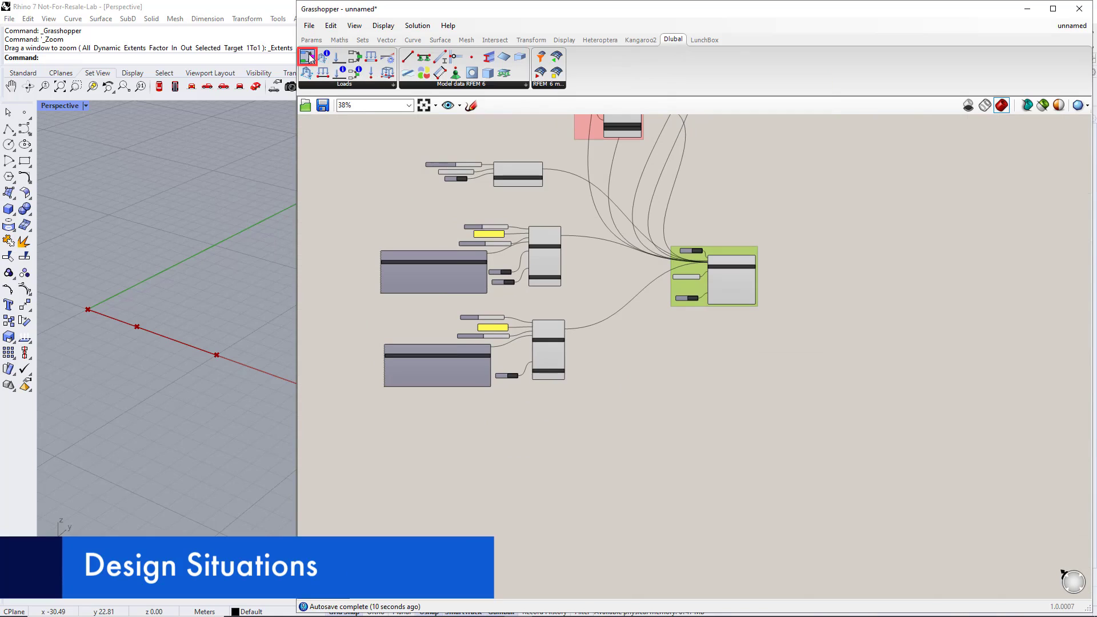
drag(307, 56, 606, 448)
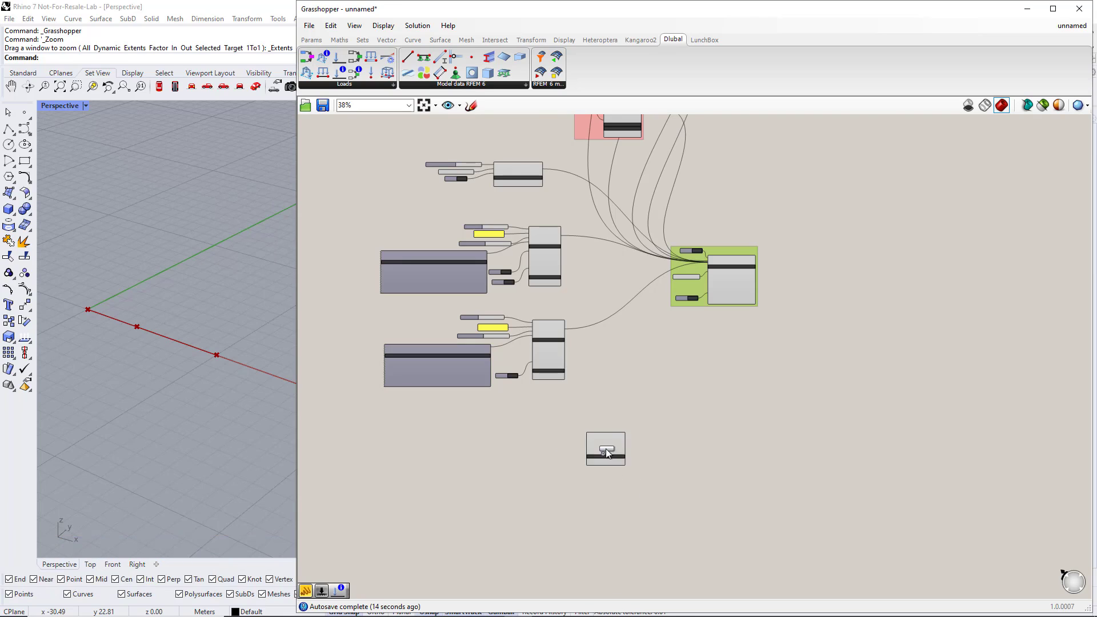
scroll(595, 485, up, 3)
right_drag(595, 485, 721, 381)
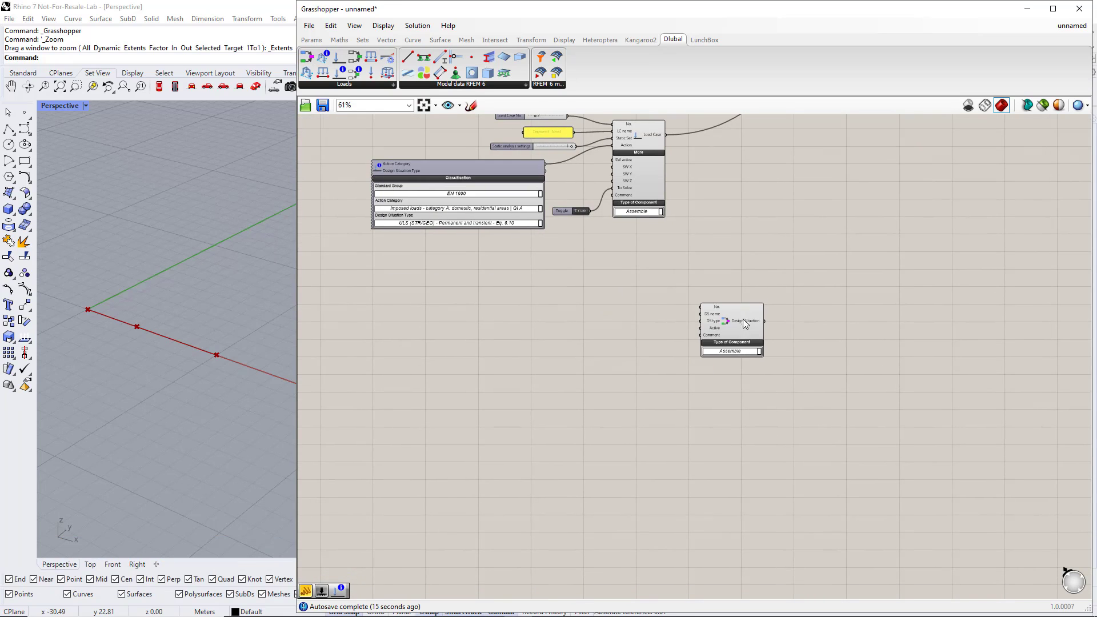
drag(709, 317, 684, 309)
click(609, 366)
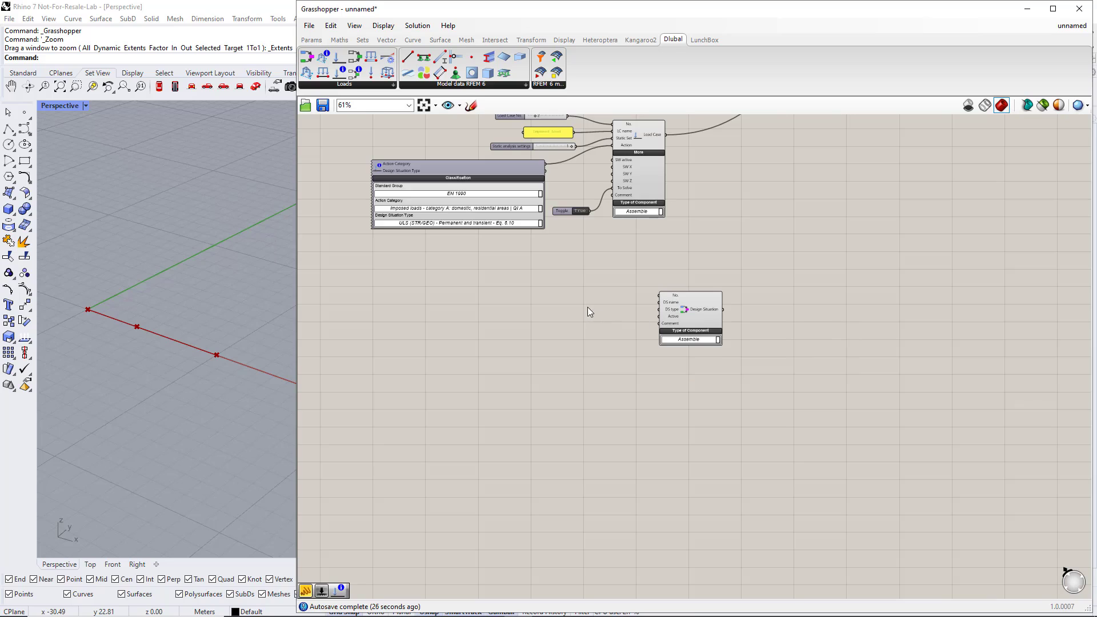
Step: Add a number slider set to 1 and connect it to the Design Situation's No. input
scroll(612, 308, up, 1)
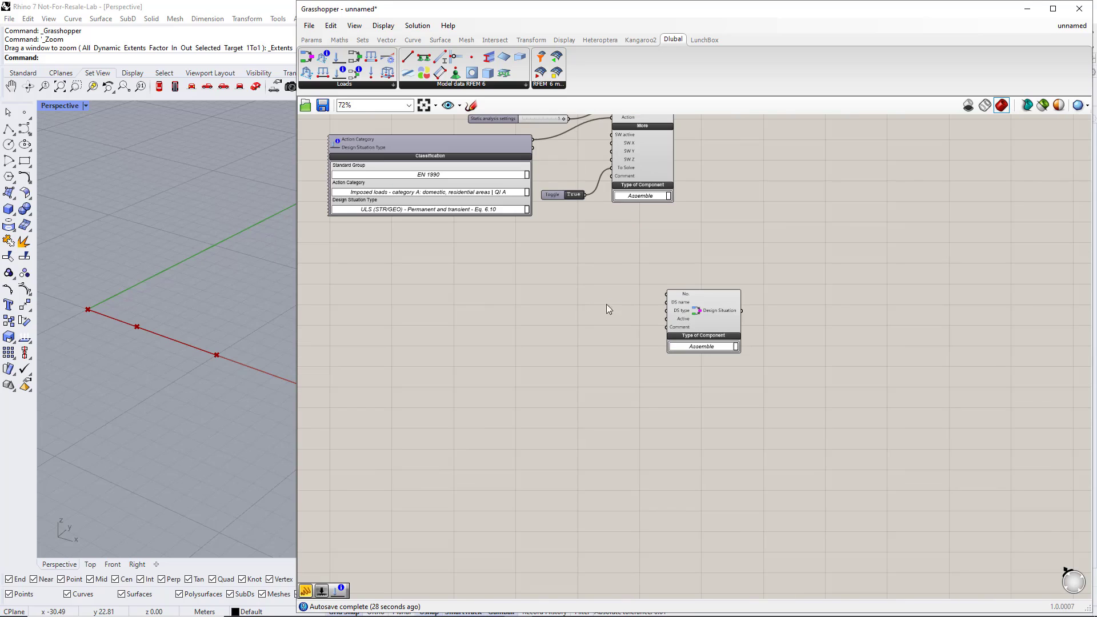
double_click(557, 293)
text(slider)
key(Return)
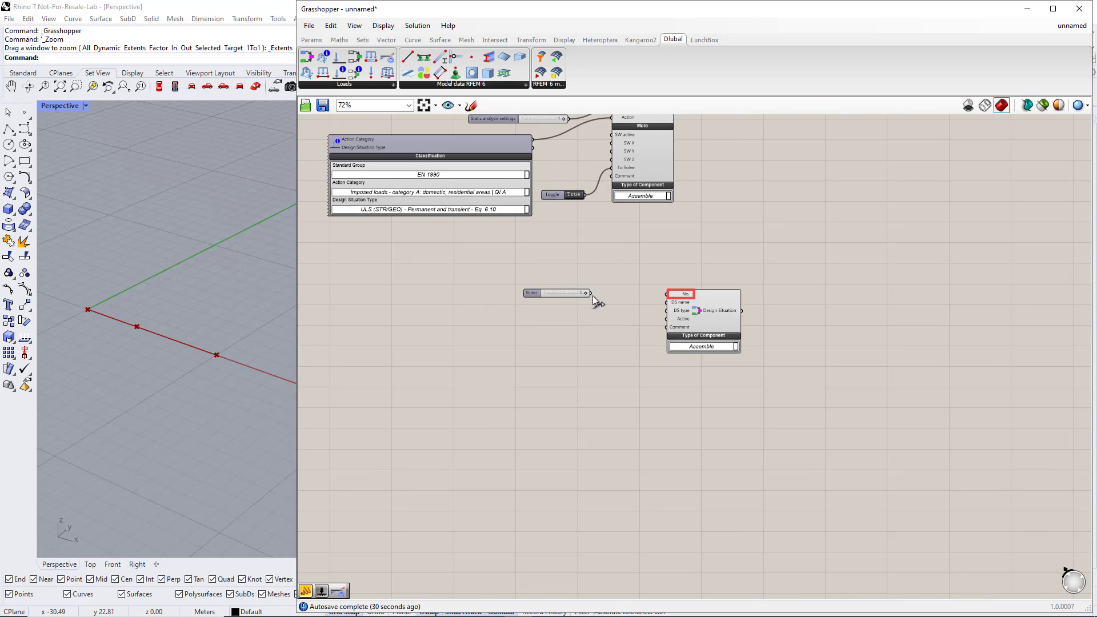
drag(591, 294, 667, 295)
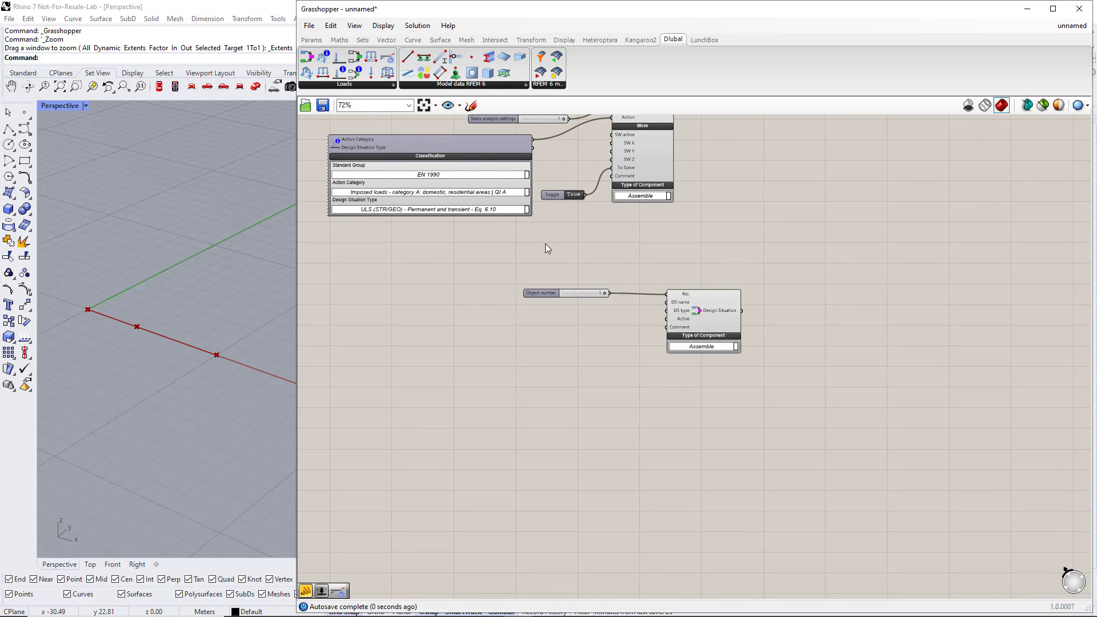
Step: Add a compact panel reading "ULS" below the number slider and connect it to the DS name input
click(311, 40)
drag(493, 73, 578, 315)
double_click(578, 315)
drag(535, 264, 501, 249)
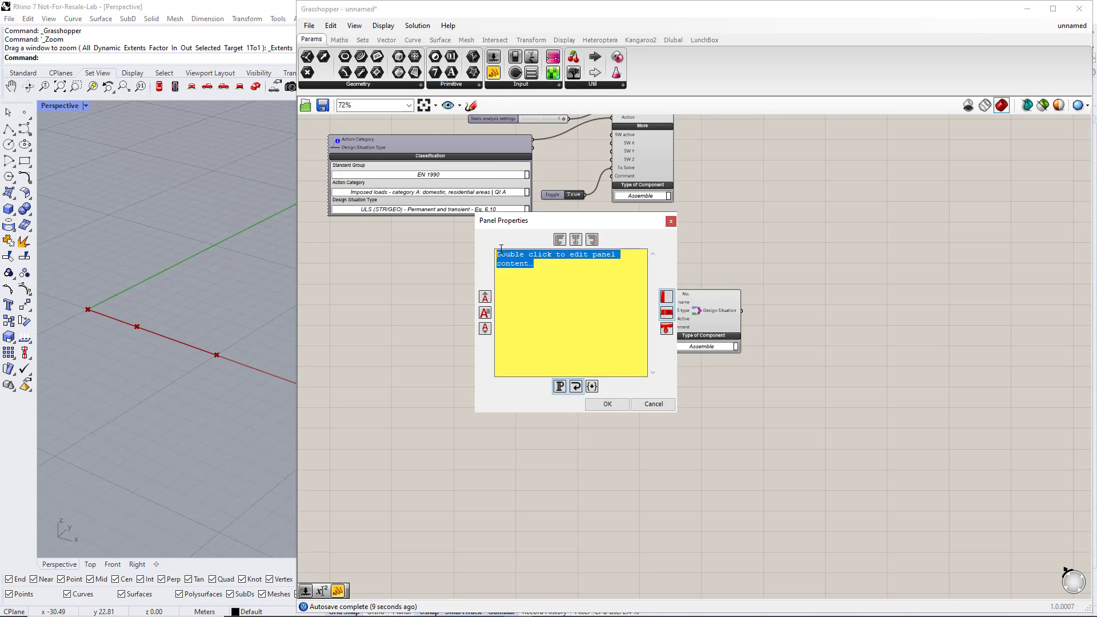
text(ULS)
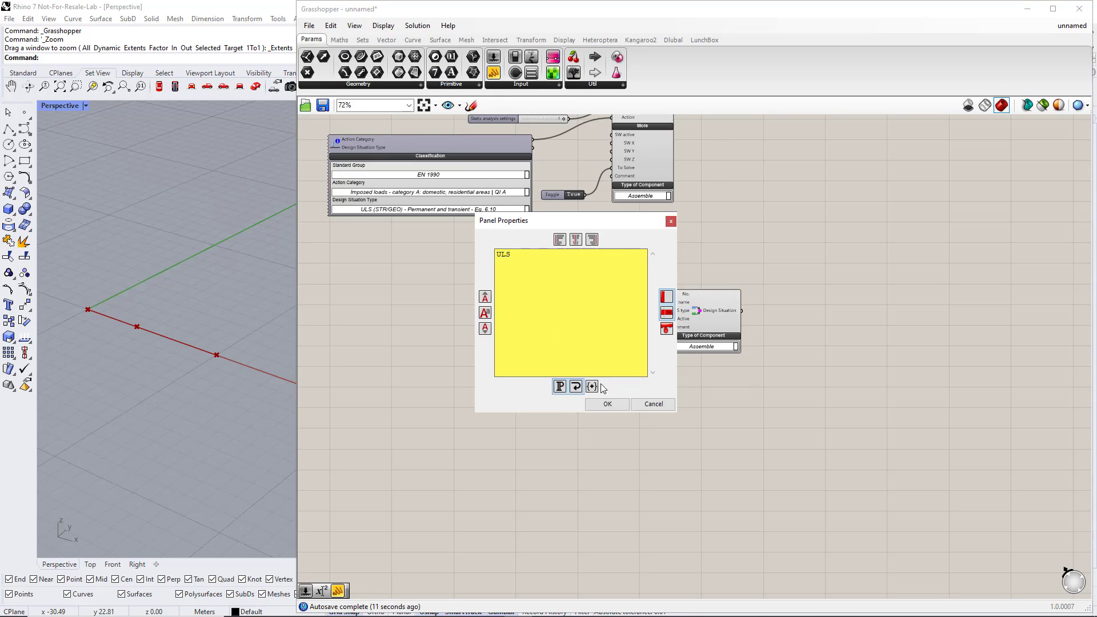
click(607, 404)
scroll(612, 314, up, 3)
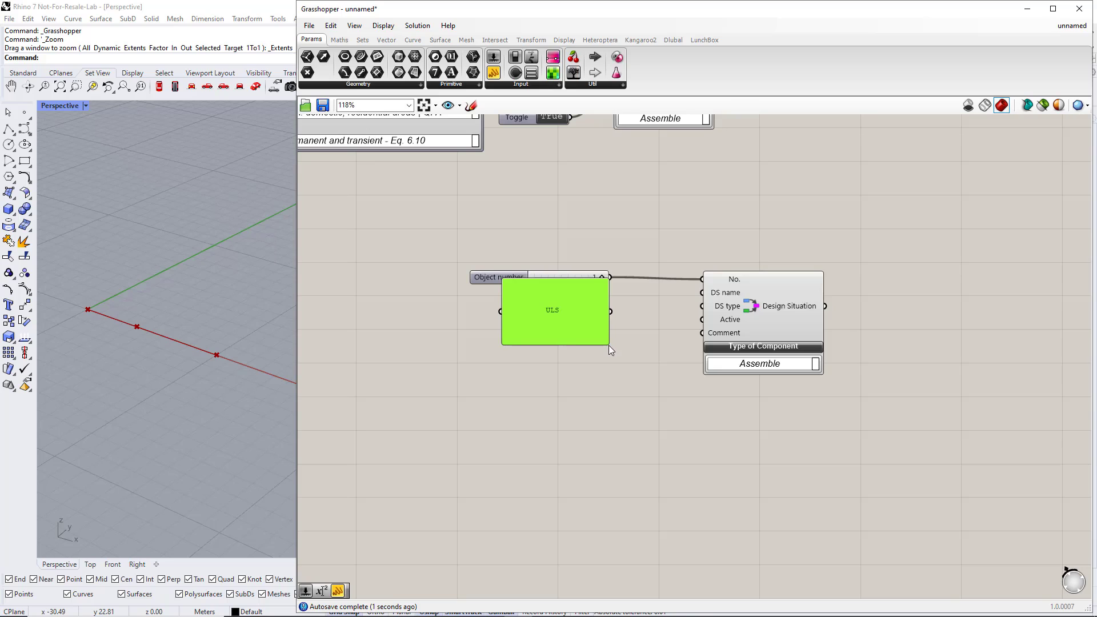
drag(609, 345, 702, 293)
drag(590, 303, 590, 296)
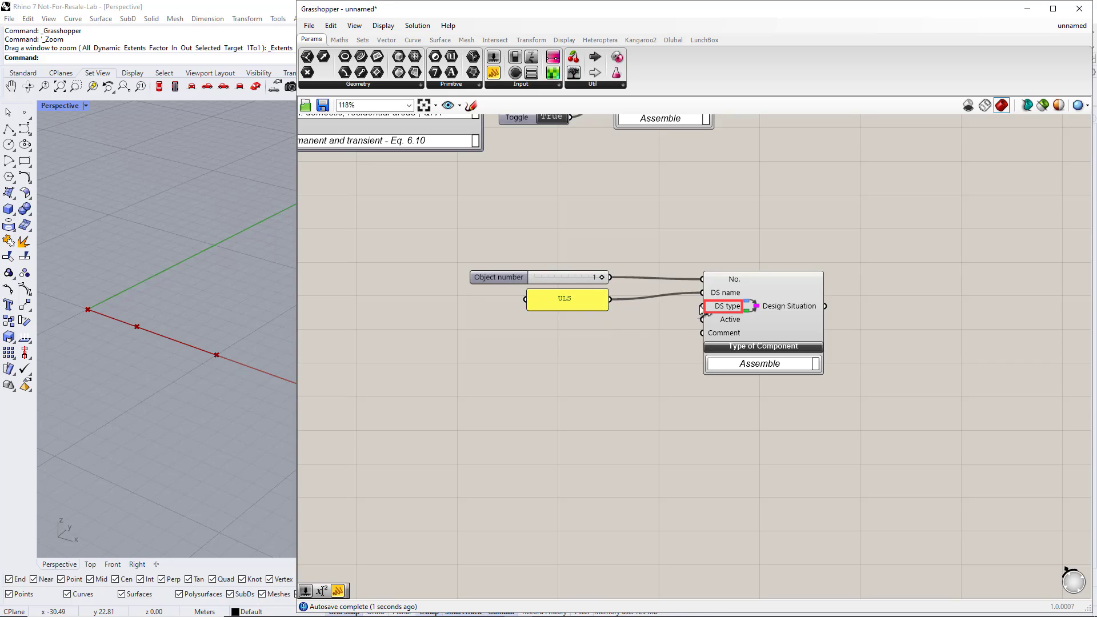
Step: Place a Load Case Classification component beside the Design Situation and expand its Classification options
click(673, 40)
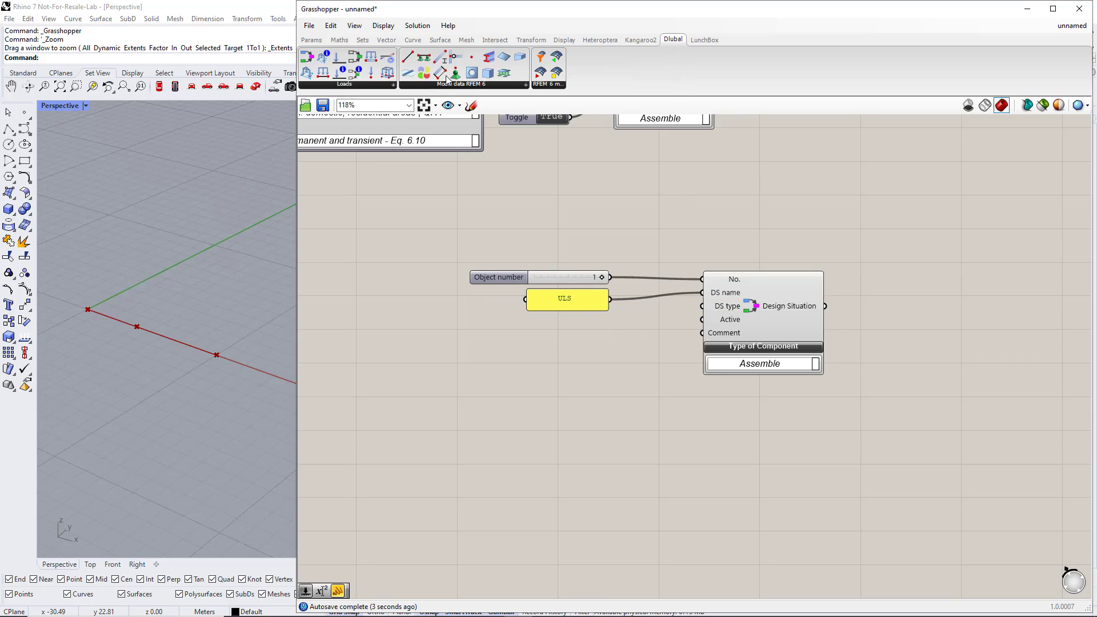
drag(459, 372, 460, 373)
right_drag(493, 434, 623, 355)
click(612, 303)
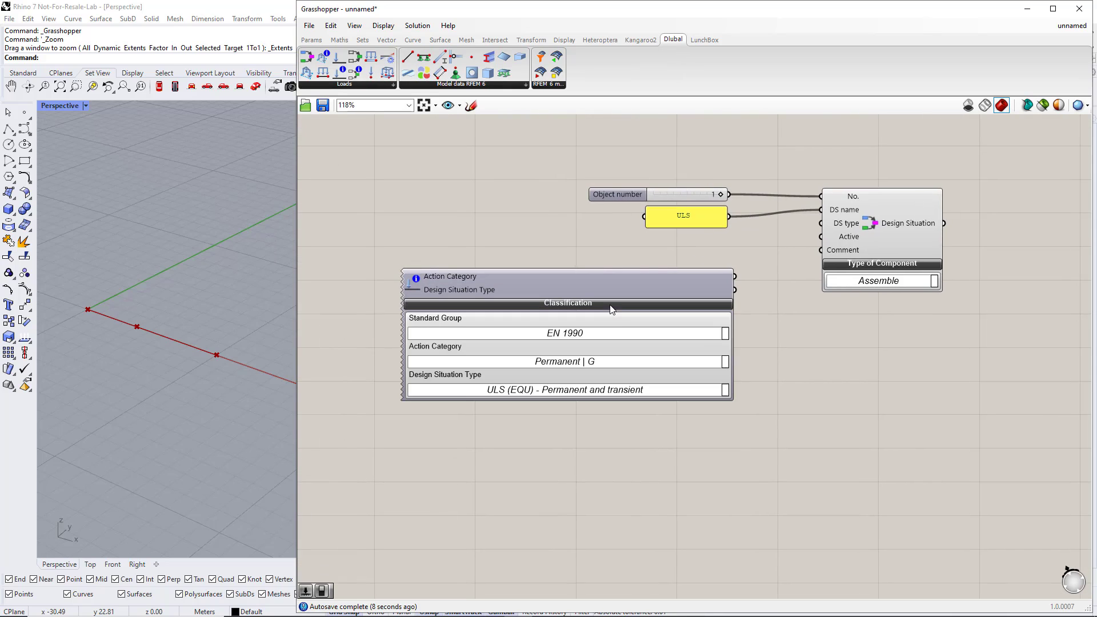
Step: Set the new classification to EN 1990, Permanent | G, and ULS (STR/GEO) - Permanent and transient - Eq. 6.10
click(725, 336)
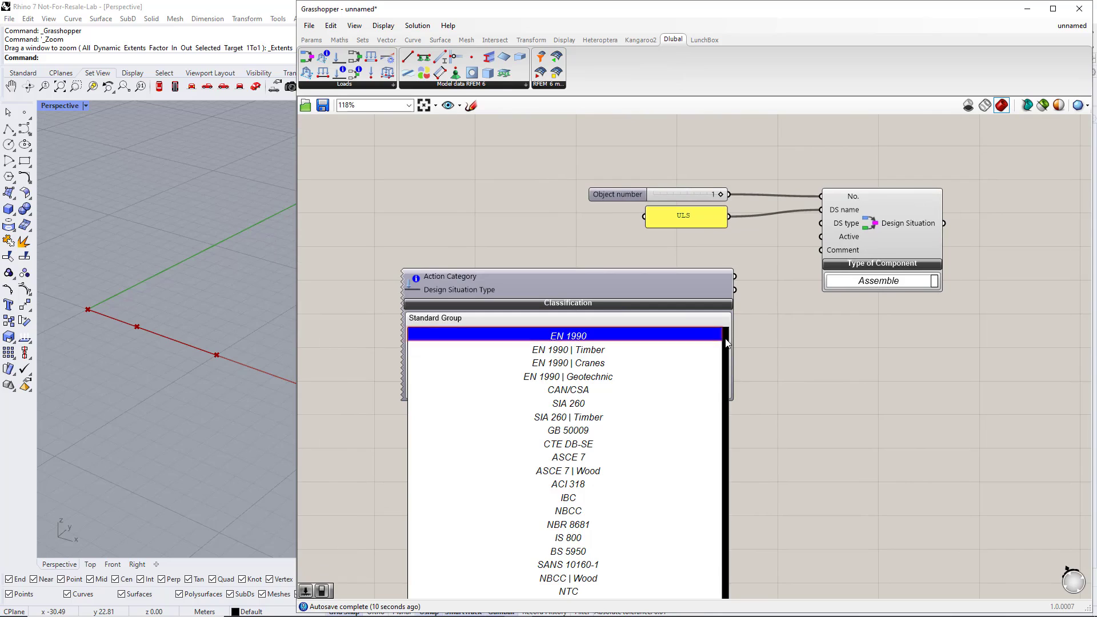
click(679, 337)
right_drag(731, 420, 695, 269)
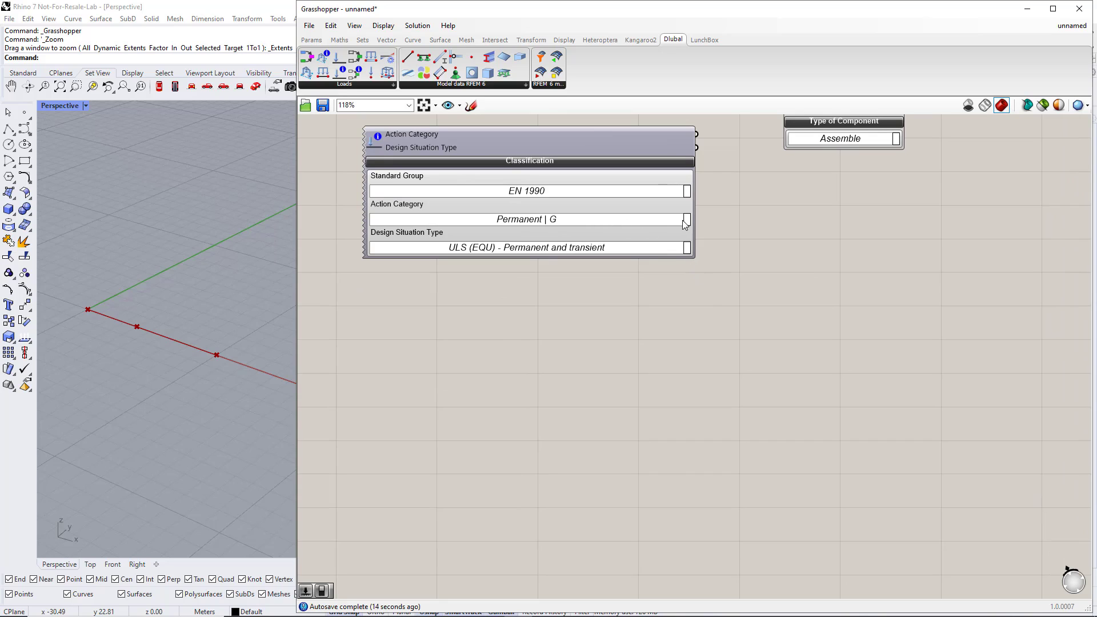
click(685, 223)
click(686, 224)
click(687, 247)
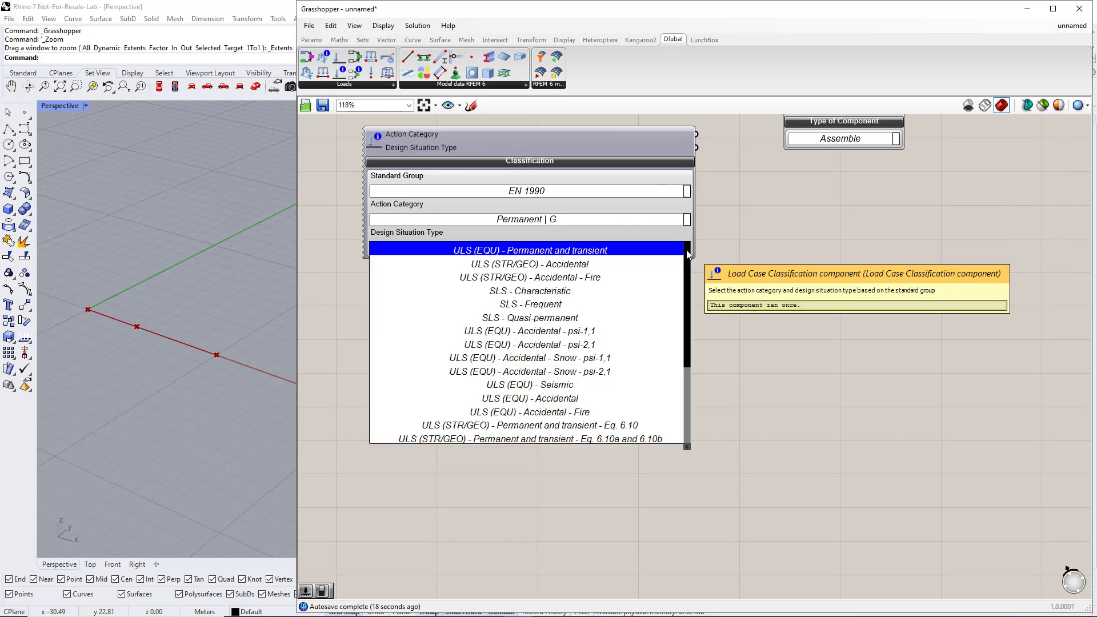
click(625, 425)
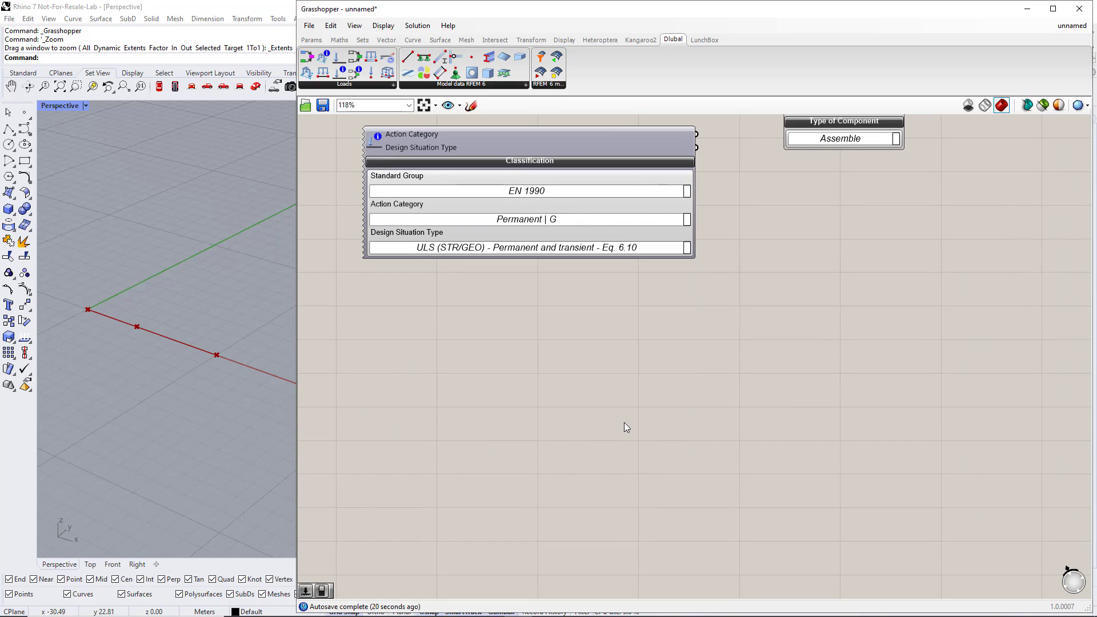
Step: Connect the Design Situation Type output to the DS type input and move the classification component up under the ULS panel
scroll(624, 425, down, 2)
scroll(618, 373, up, 1)
drag(565, 339, 629, 283)
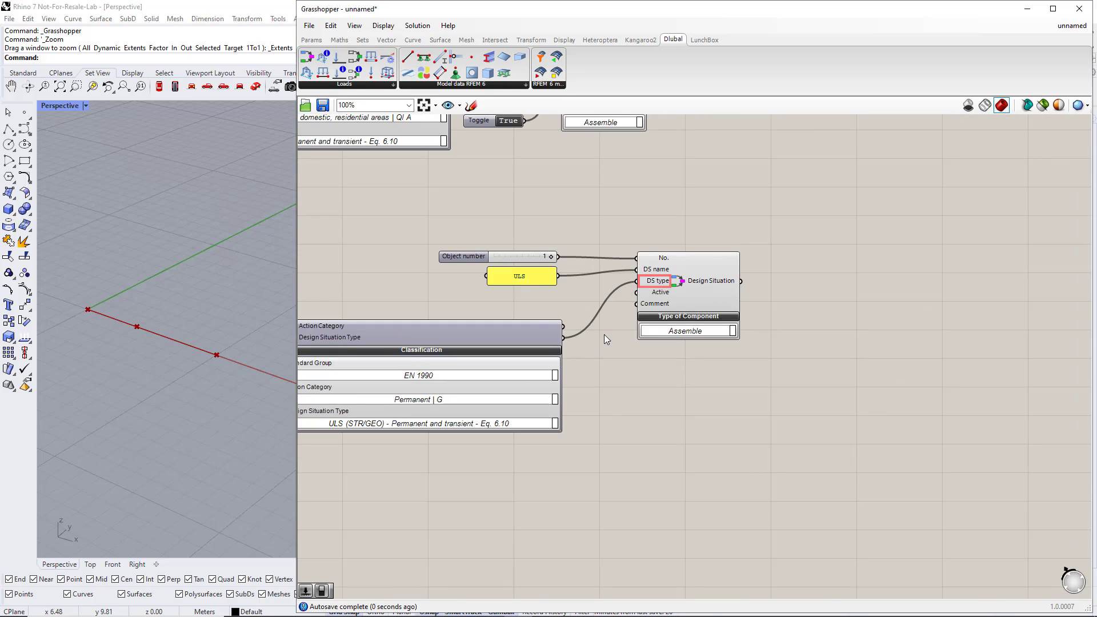
drag(530, 331, 571, 303)
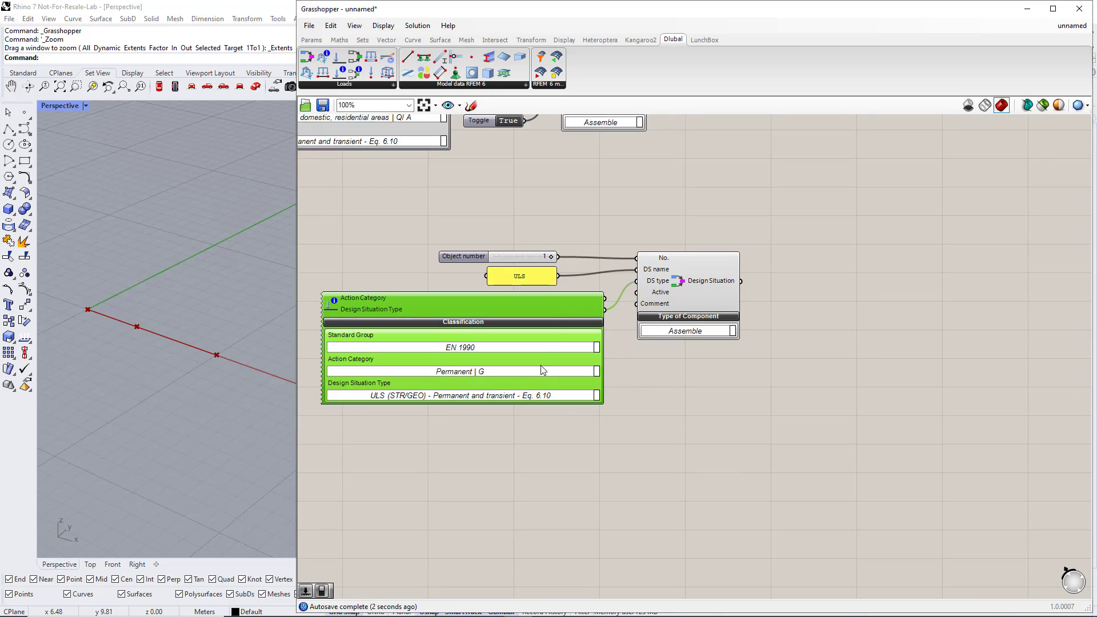
click(529, 420)
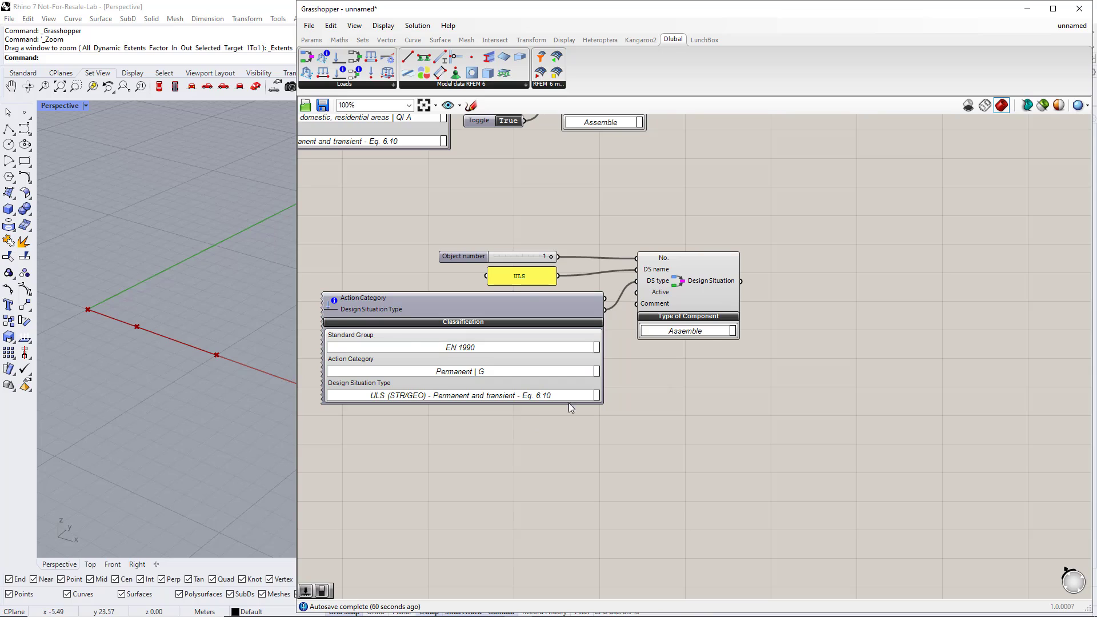
key(ctrl+z)
key(ctrl+z)
key(ctrl+y)
key(ctrl+y)
Step: Duplicate the Design Situation component with its number slider, ULS panel and classification component below the original set
scroll(638, 379, down, 3)
drag(719, 482, 427, 318)
right_drag(426, 316, 466, 248)
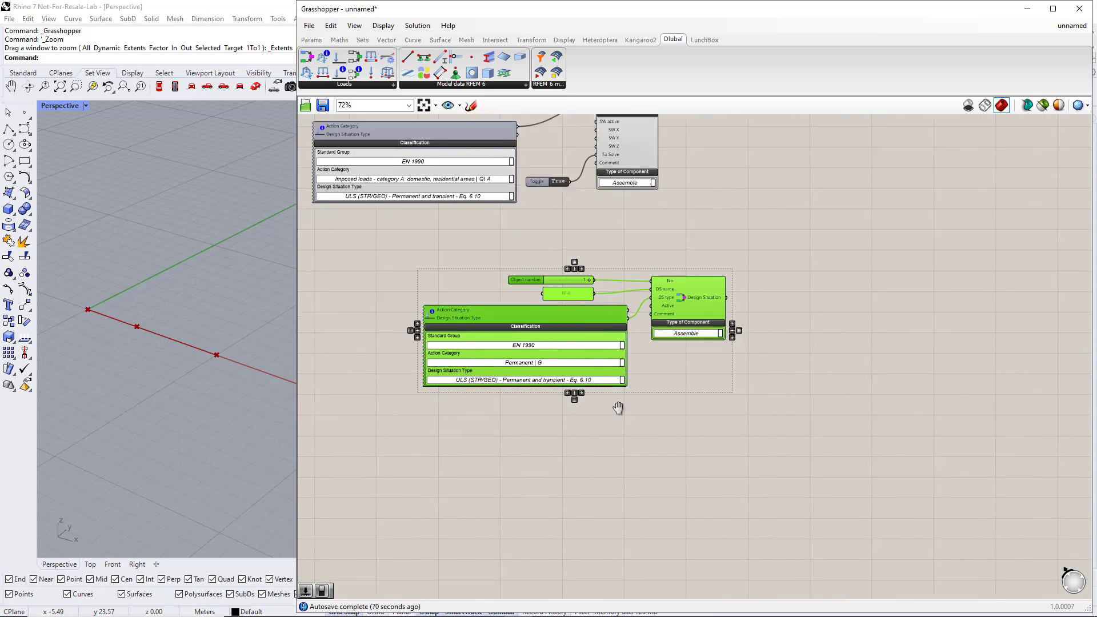
alt+drag(705, 275, 625, 410)
right_drag(632, 485, 673, 393)
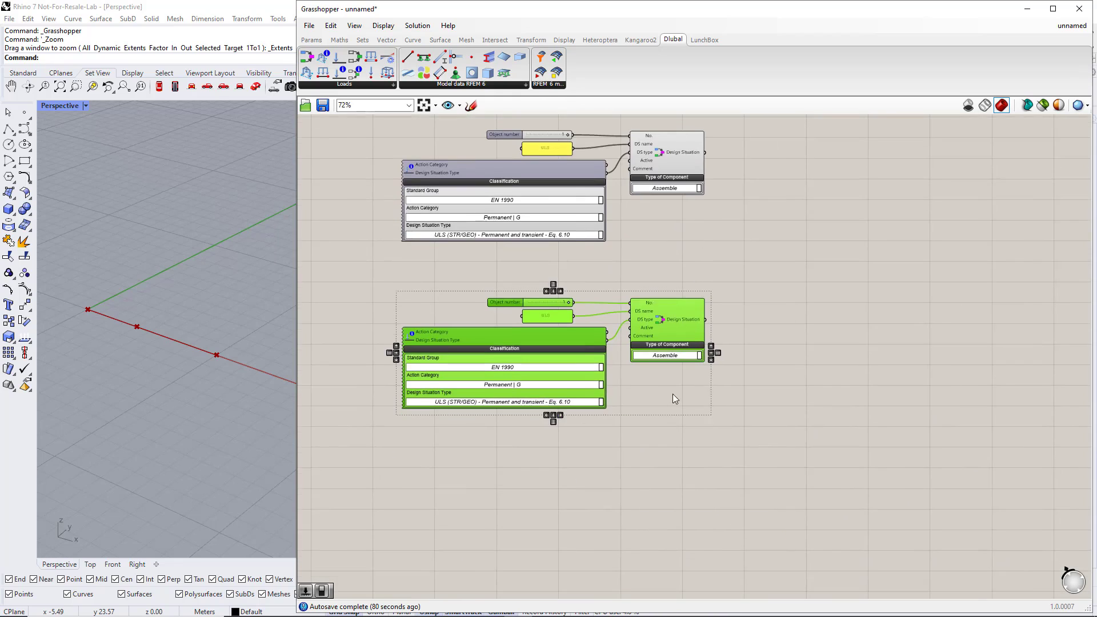
Step: Replace the copied set's number slider with a new one set to 2 and connect it to the No. input
scroll(584, 403, up, 3)
click(482, 263)
key(Delete)
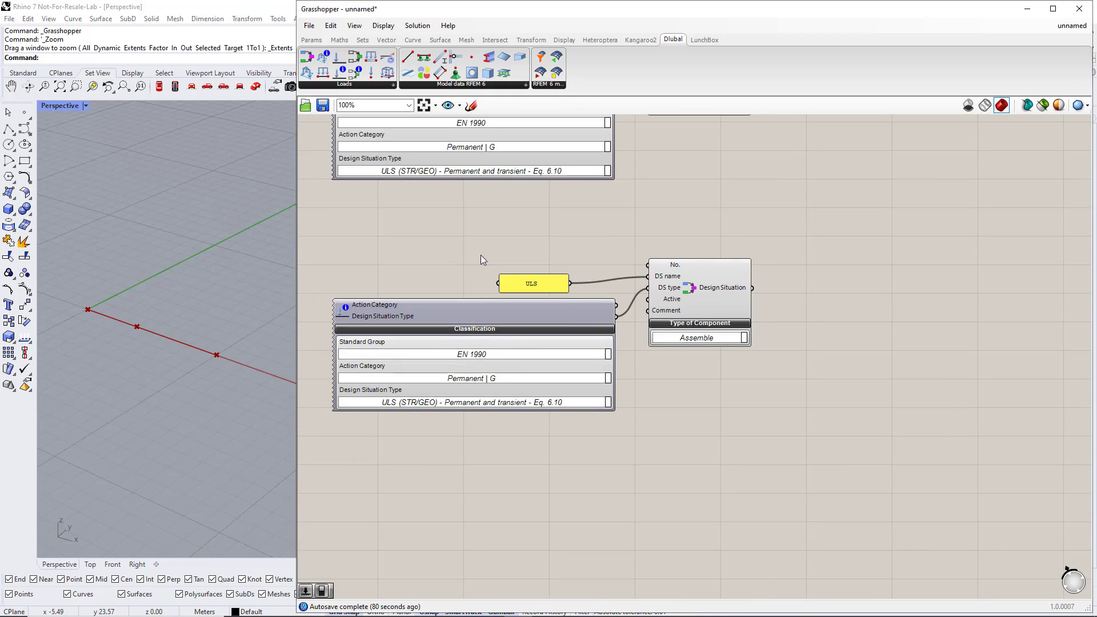
double_click(535, 252)
text(2)
key(Return)
drag(600, 253, 647, 265)
Step: Change the copied name panel's text to "SLS"
click(536, 283)
double_click(536, 283)
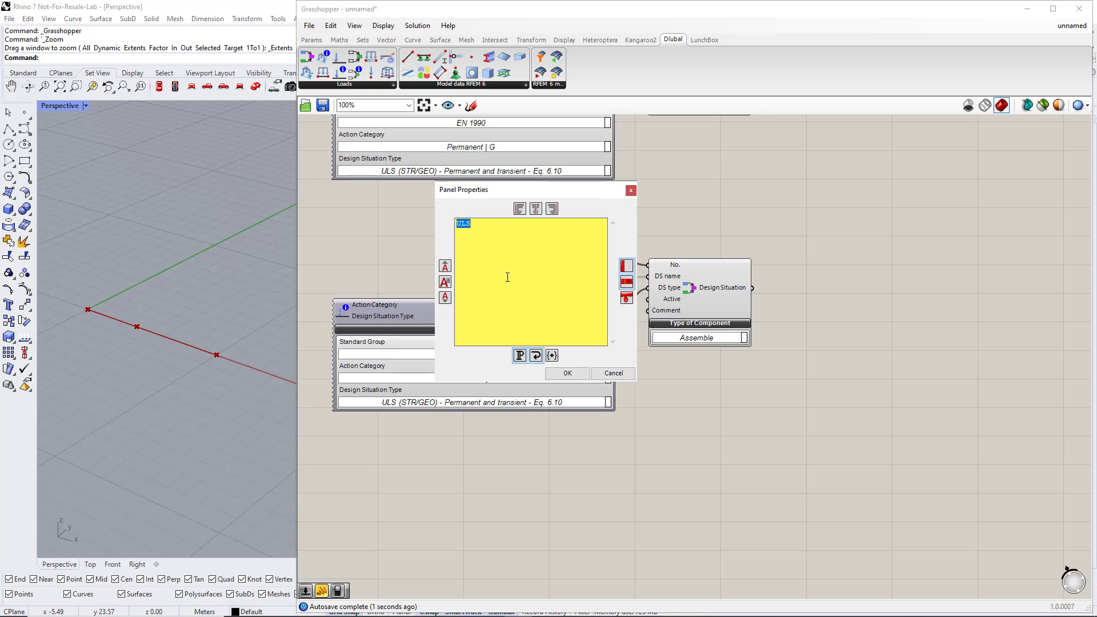
click(459, 224)
text(S)
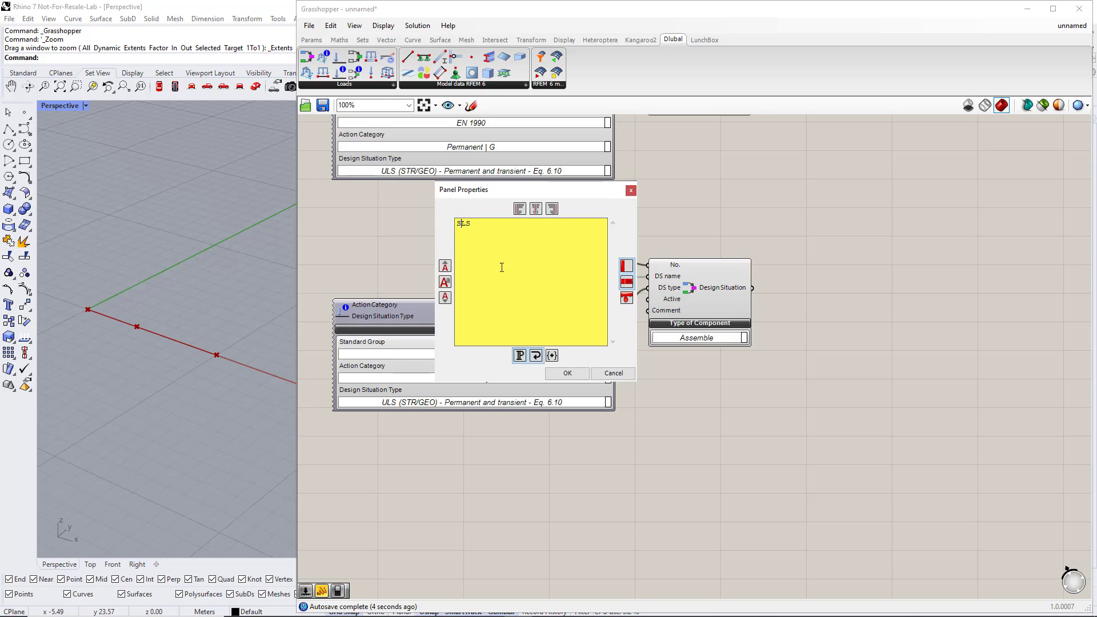
click(567, 373)
Step: Set the copied classification's Design Situation Type to SLS - Characteristic
right_drag(590, 449, 611, 331)
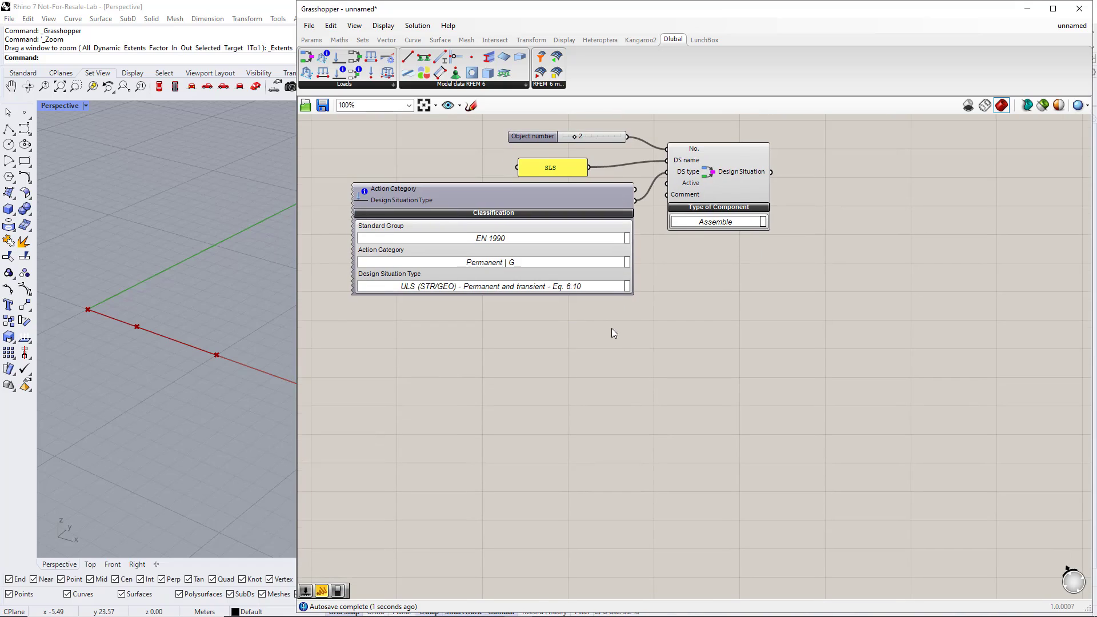
click(628, 287)
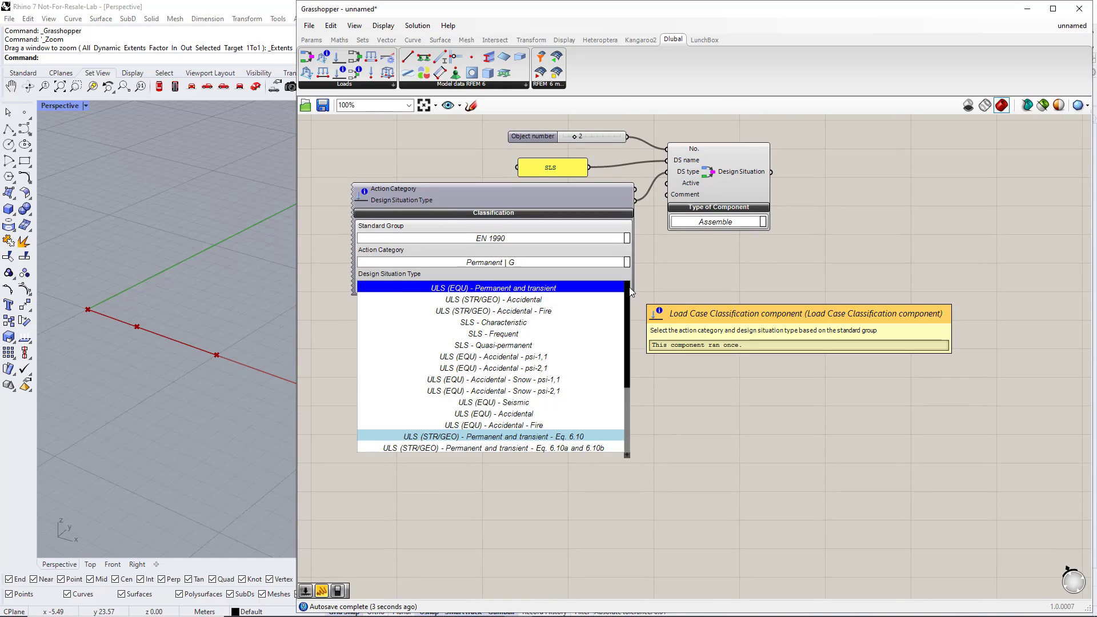
click(548, 323)
Step: Connect both Design Situation outputs to the RFEM6 component's Input while keeping its existing connections
scroll(740, 317, down, 5)
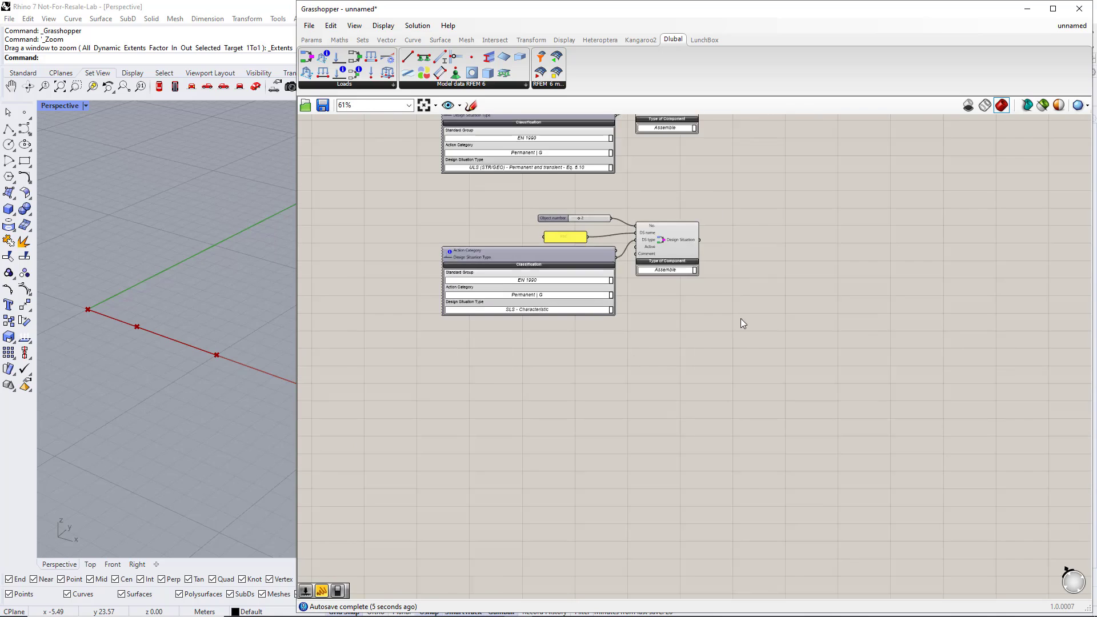
click(710, 346)
scroll(609, 434, up, 4)
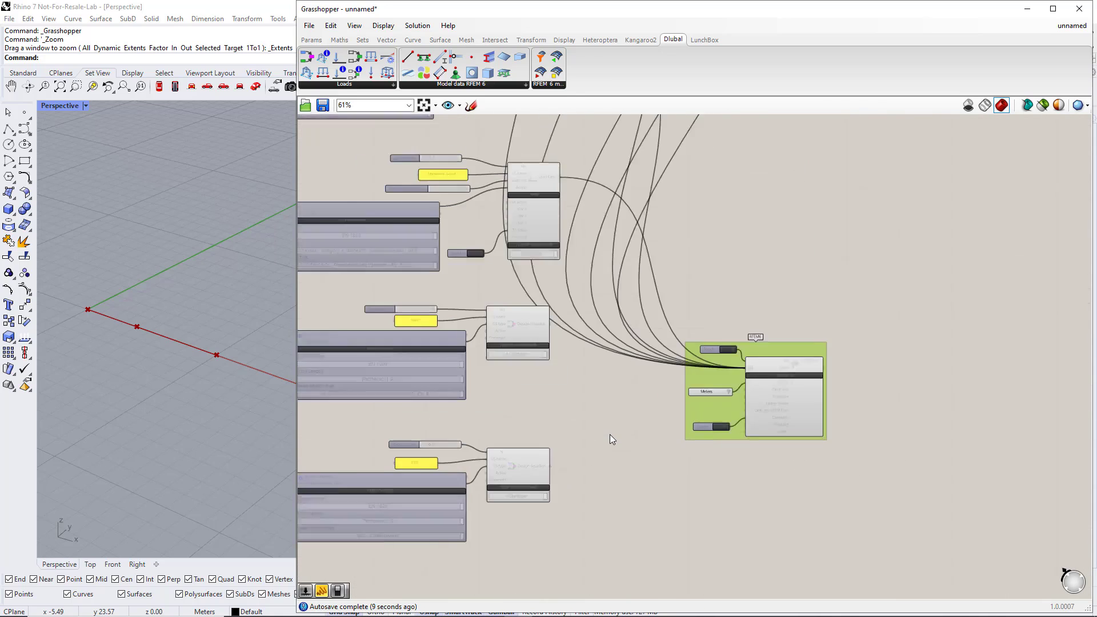
shift+drag(529, 284, 798, 343)
shift+drag(527, 478, 798, 341)
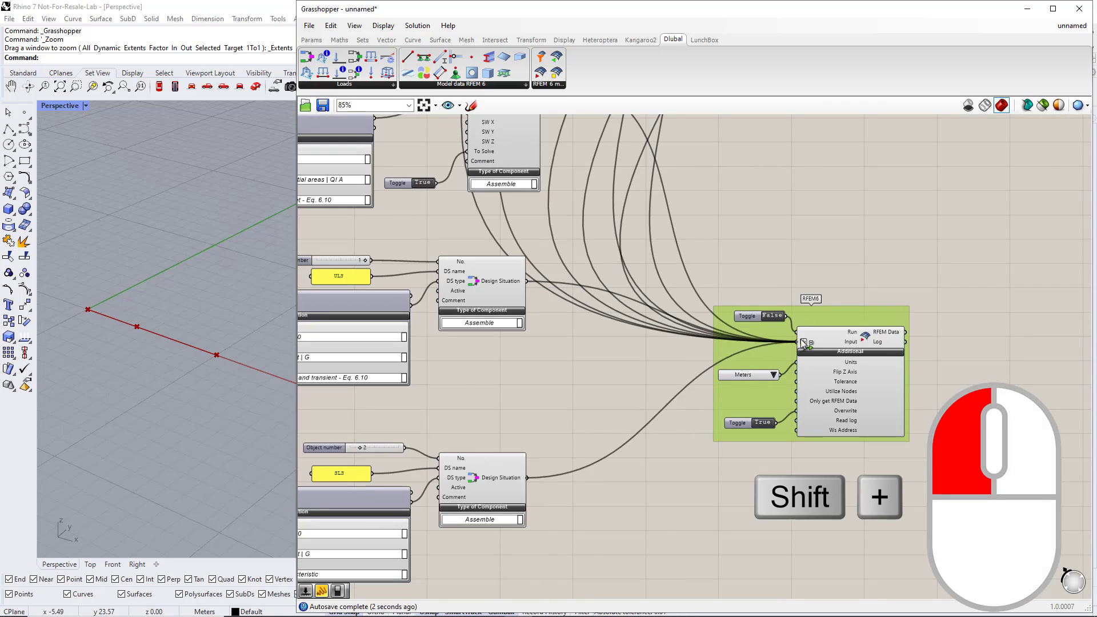
scroll(780, 434, down, 3)
click(780, 433)
Step: Place a Load Combination component below the RFEM6 group and a Load Combination Items component beside it
right_drag(811, 445, 740, 391)
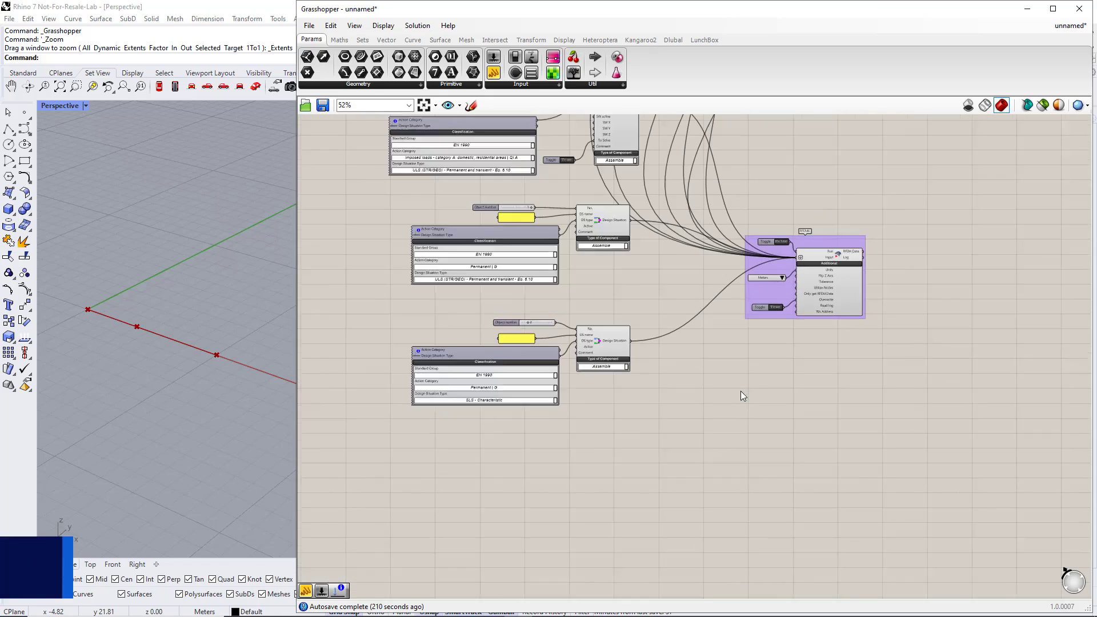
scroll(741, 391, down, 1)
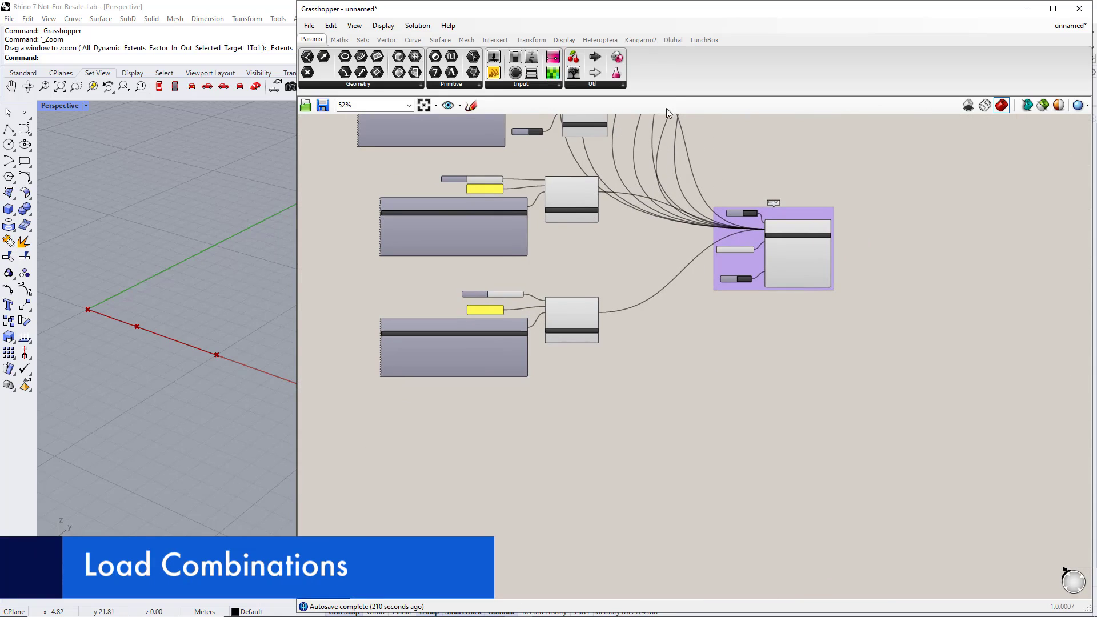
click(669, 43)
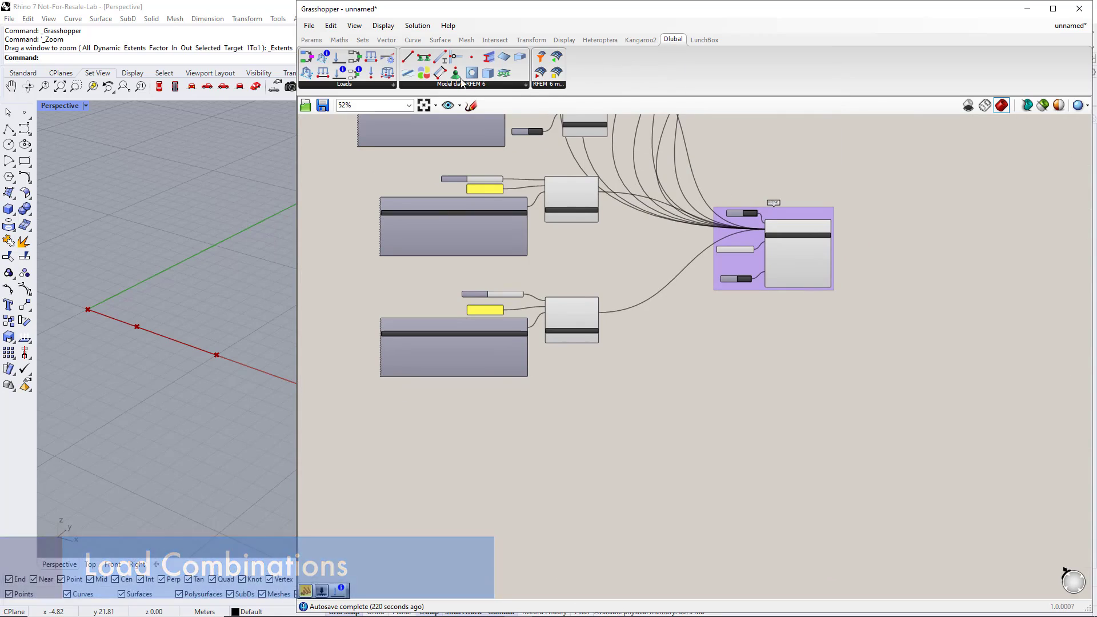
drag(362, 59, 834, 472)
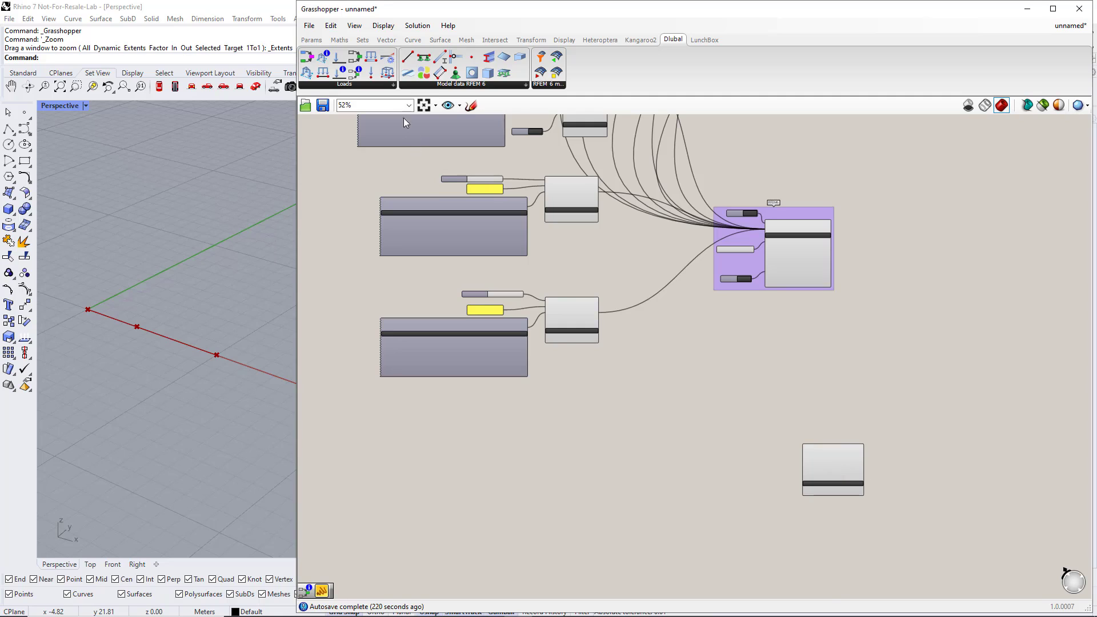
drag(358, 74, 553, 296)
drag(688, 471, 688, 472)
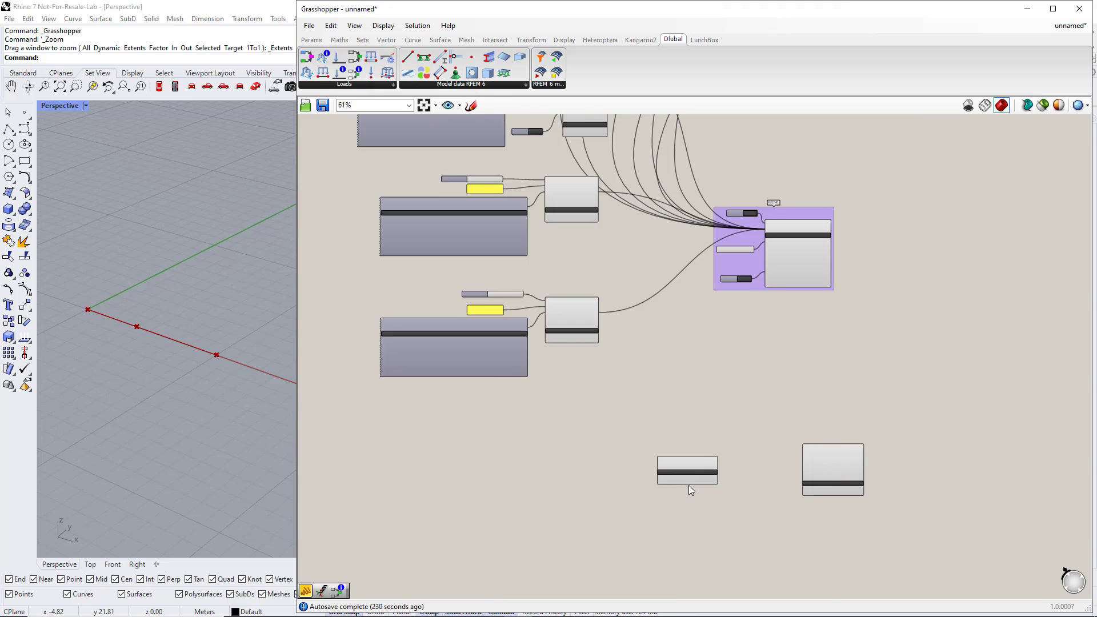
Step: Add a panel below the SLS classification, turn off Multiline Data and enter 1 as its content
scroll(688, 485, up, 3)
right_drag(610, 453, 689, 414)
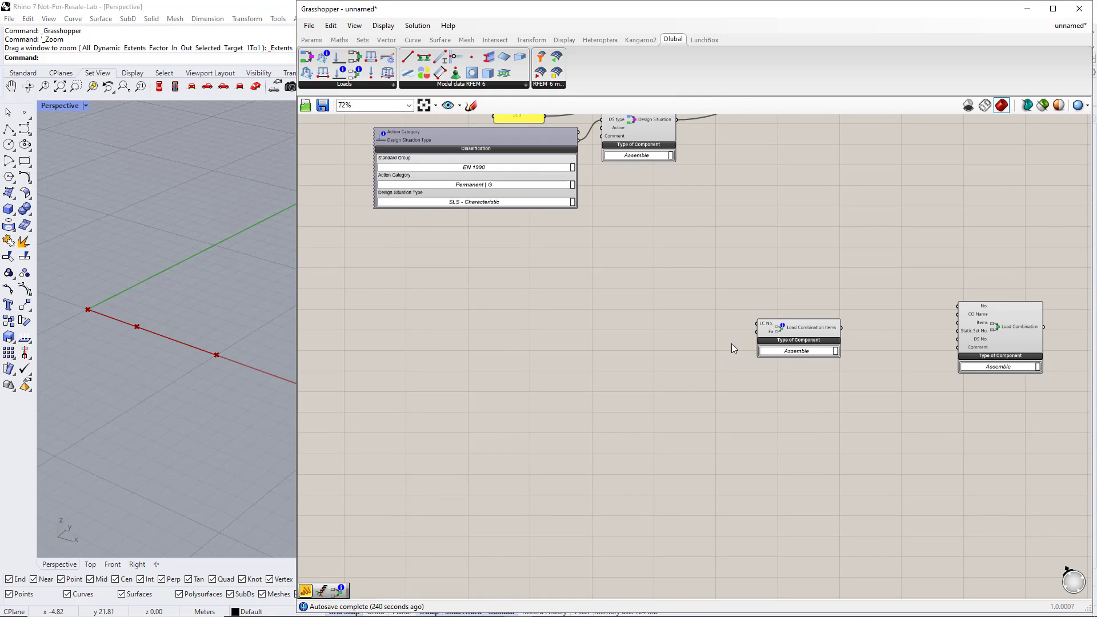
click(318, 44)
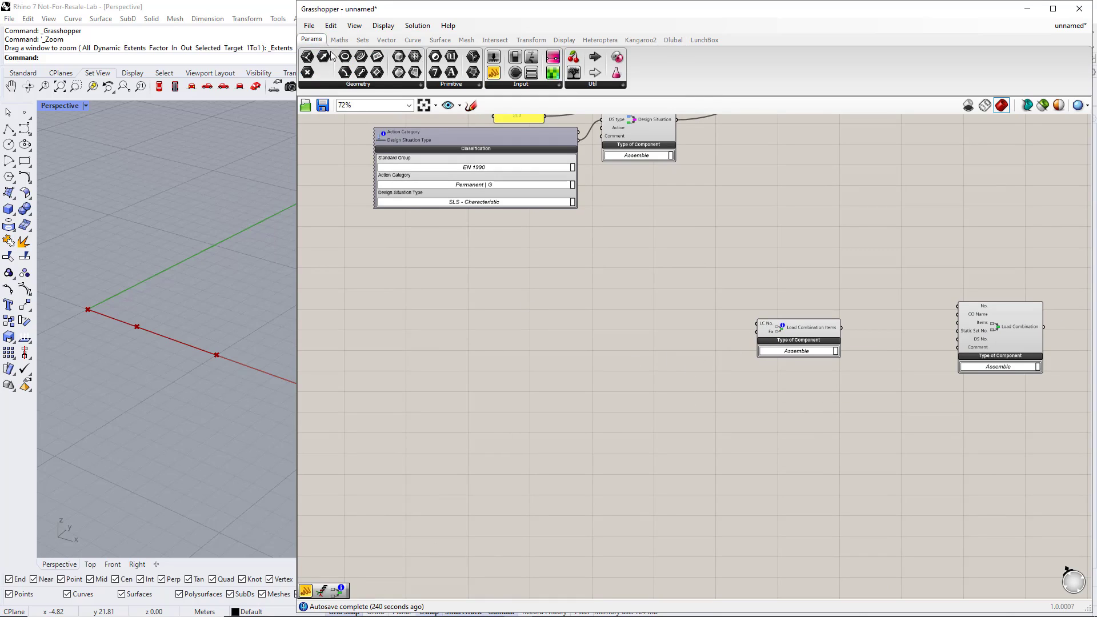
drag(495, 80, 533, 287)
right_click(533, 287)
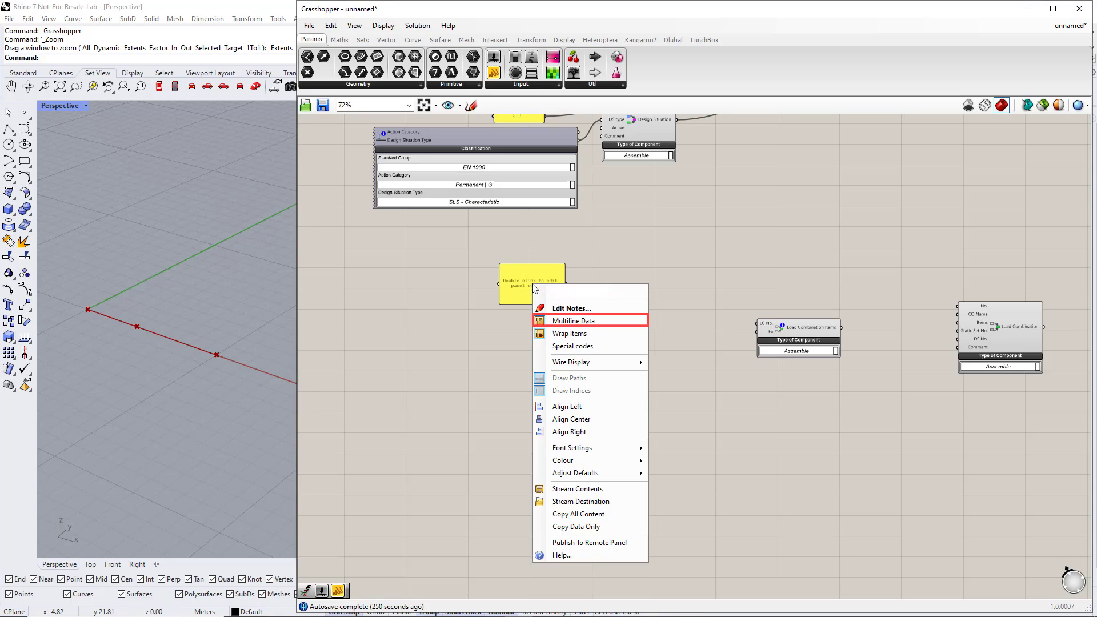
click(564, 321)
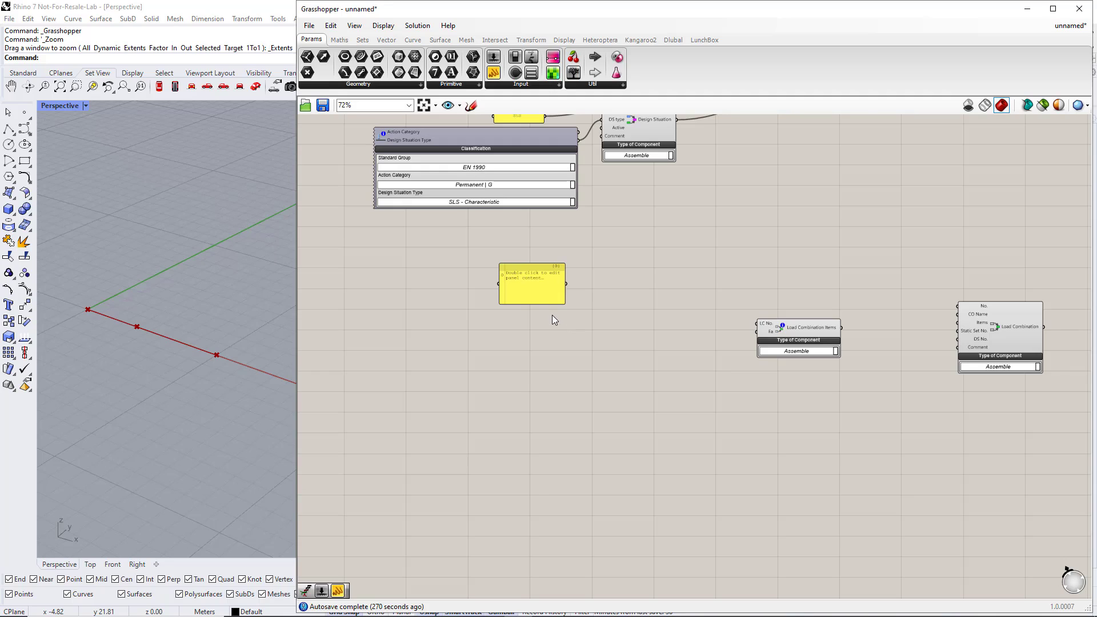
double_click(535, 288)
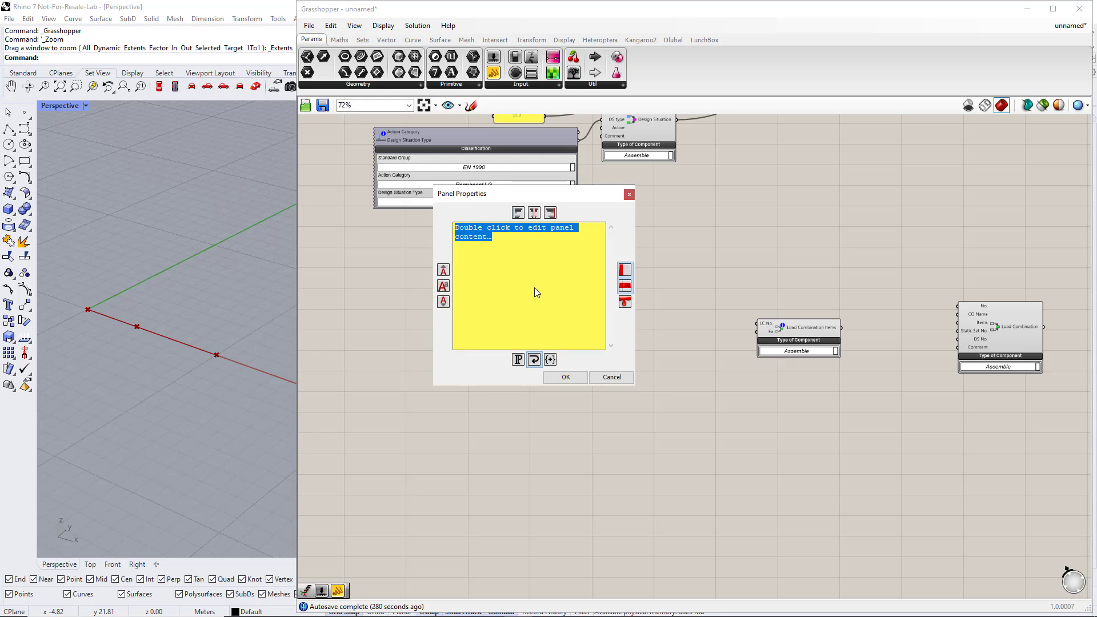
text(1)
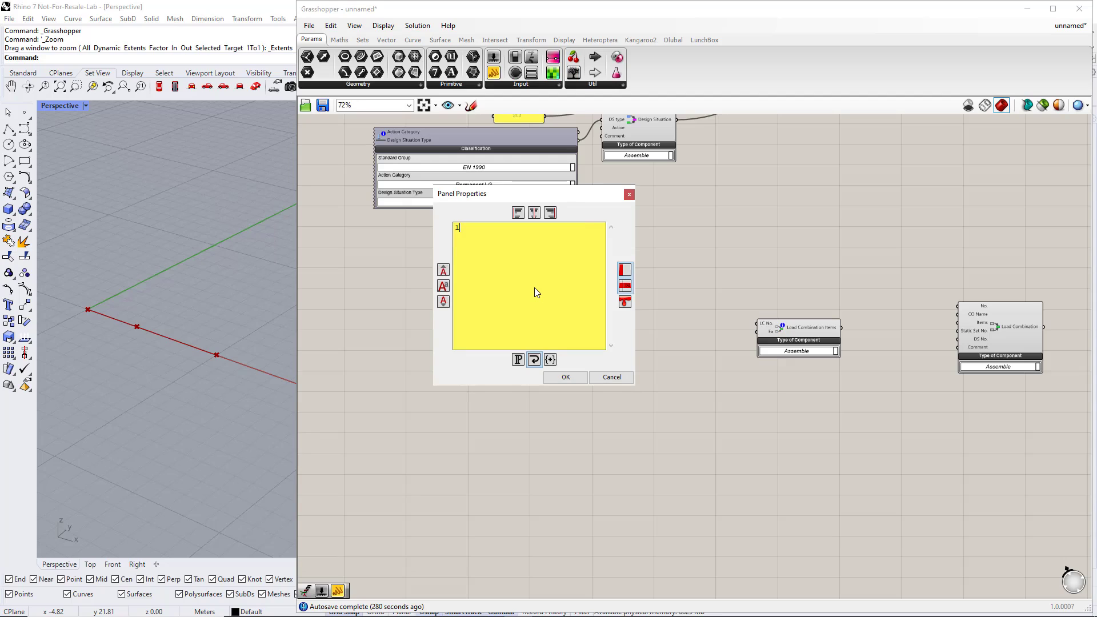
click(565, 378)
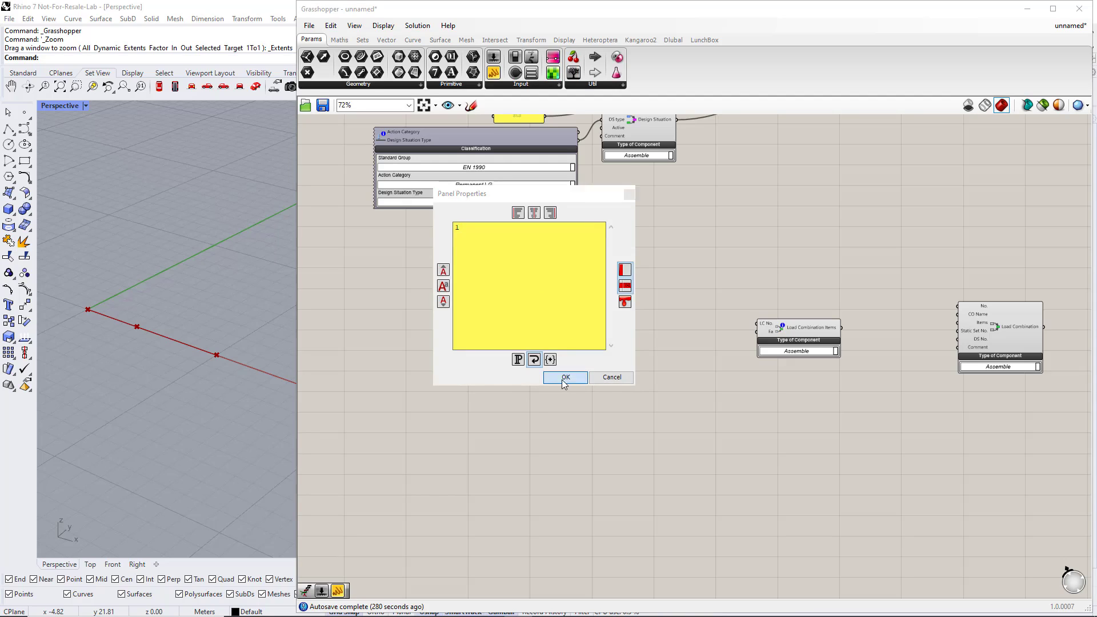
Step: Duplicate the panel directly below and list the values 1 and 2 on separate lines in the copy
alt+drag(550, 302, 547, 360)
double_click(547, 360)
click(498, 311)
key(Return)
text(2)
click(579, 450)
click(567, 420)
click(548, 348)
scroll(548, 342, up, 2)
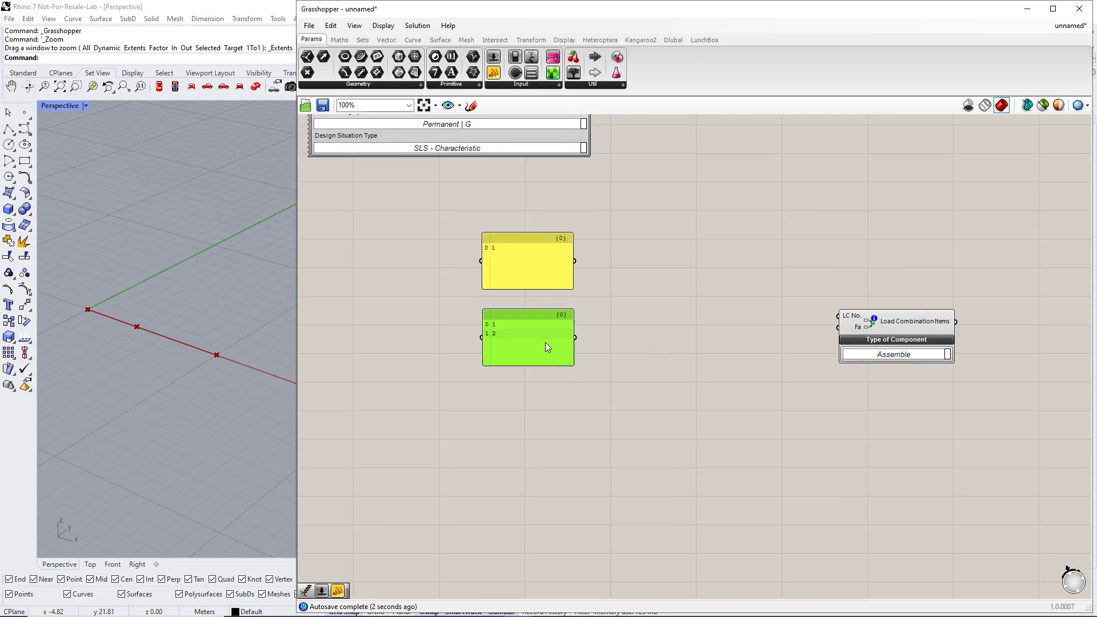
click(512, 366)
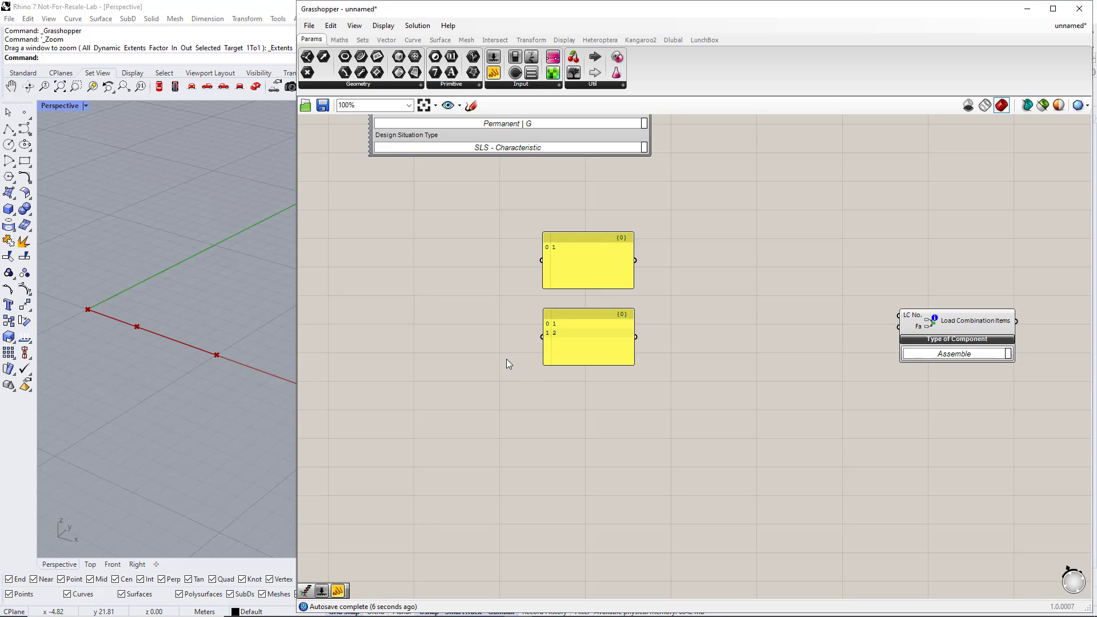
Step: Add a Scribble note reading "ULS Combos" beside the two panels
click(602, 89)
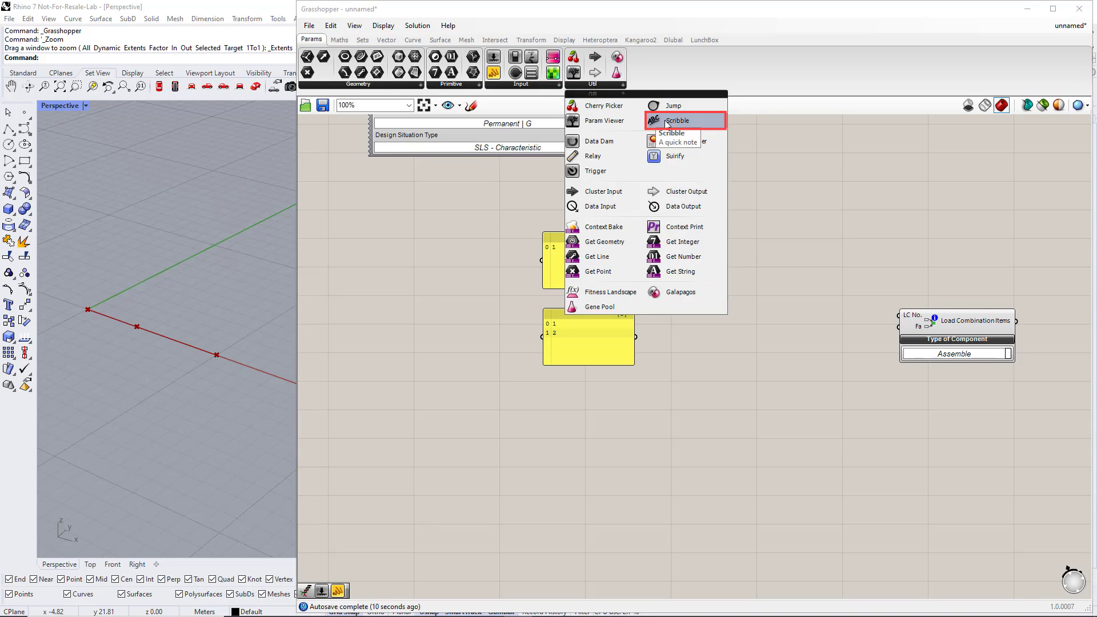
drag(656, 121, 663, 122)
drag(490, 320, 467, 307)
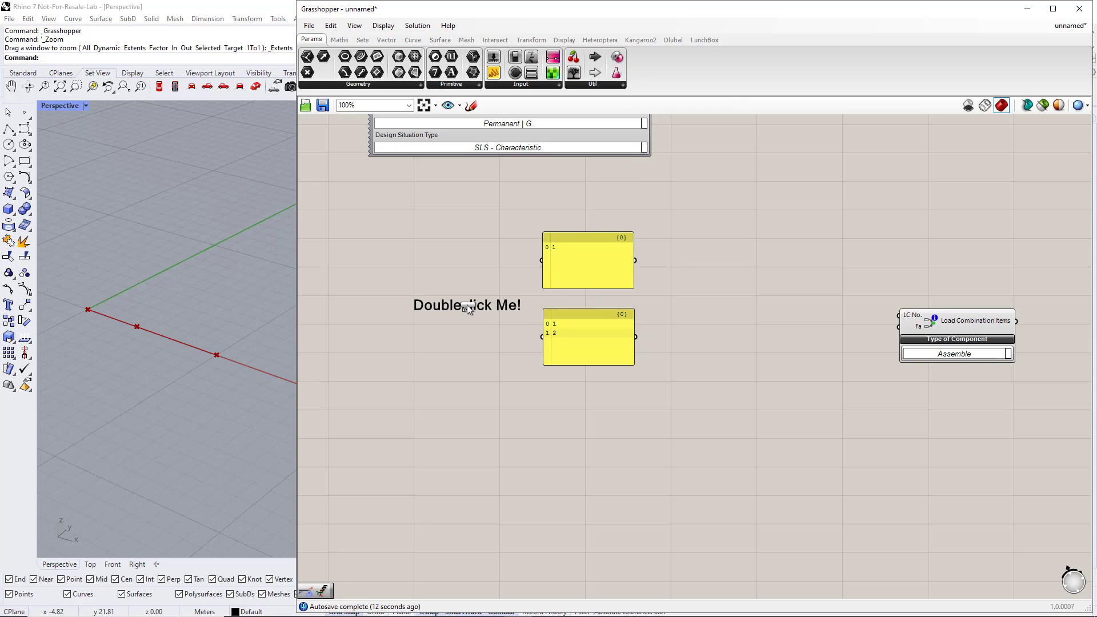
double_click(467, 305)
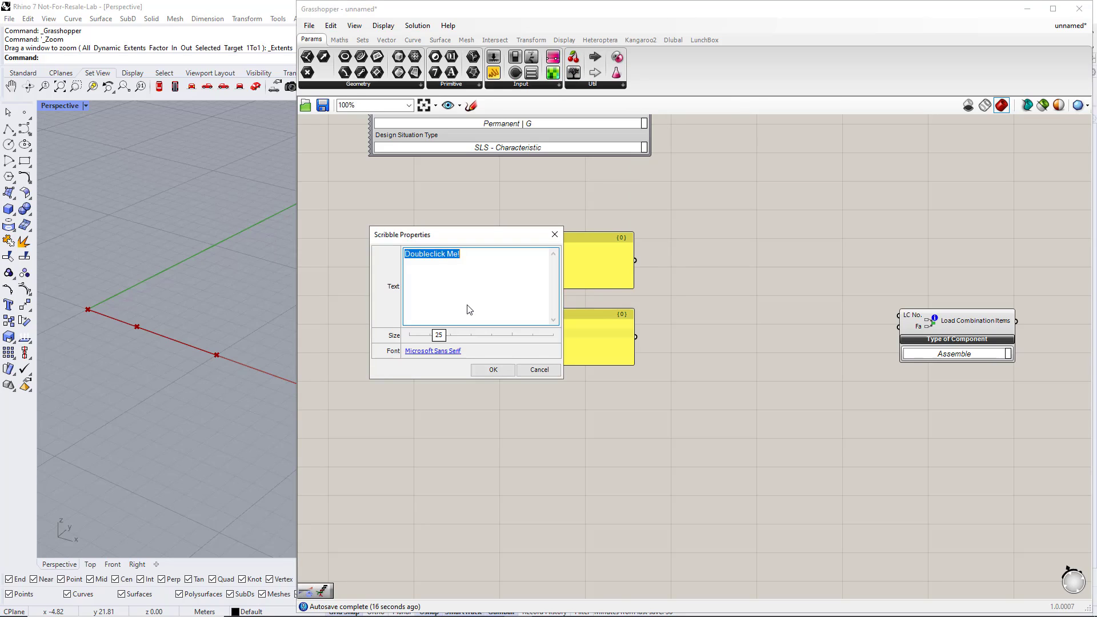
text(ULS Combos)
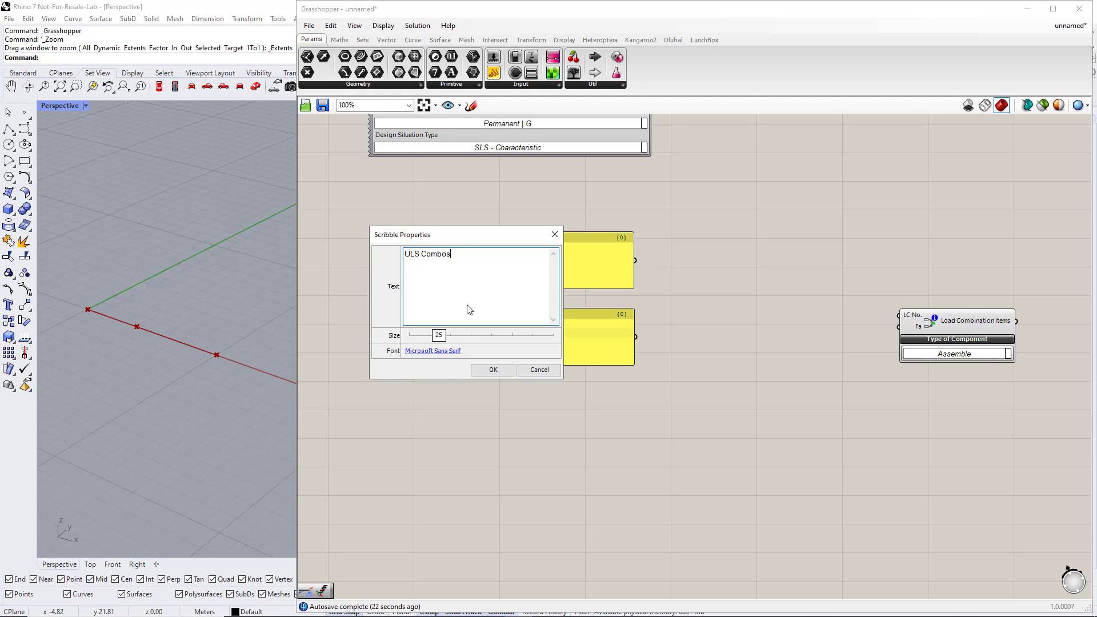
click(492, 370)
Step: Group the ULS Combos note with its two panels
mouse_move(653, 410)
mouse_down()
mouse_move(617, 365)
mouse_move(366, 208)
mouse_up()
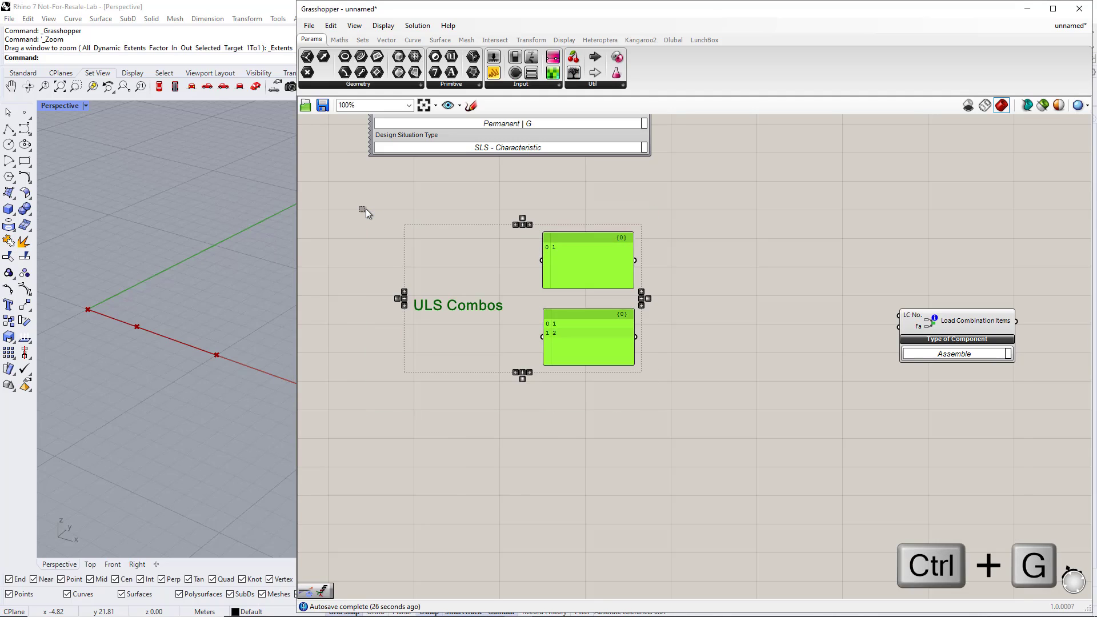
key(ctrl+g)
click(584, 441)
Step: Duplicate the ULS Combos note and panels below the original and group the copies
right_drag(583, 441, 555, 304)
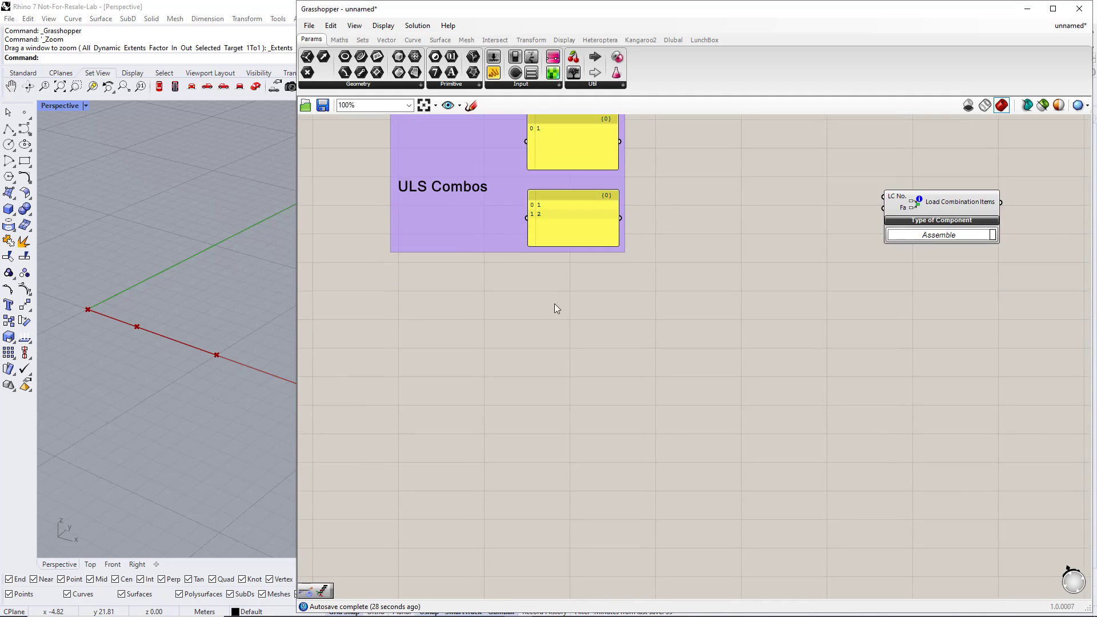
alt+drag(499, 219, 483, 418)
drag(558, 367, 687, 273)
key(ctrl+g)
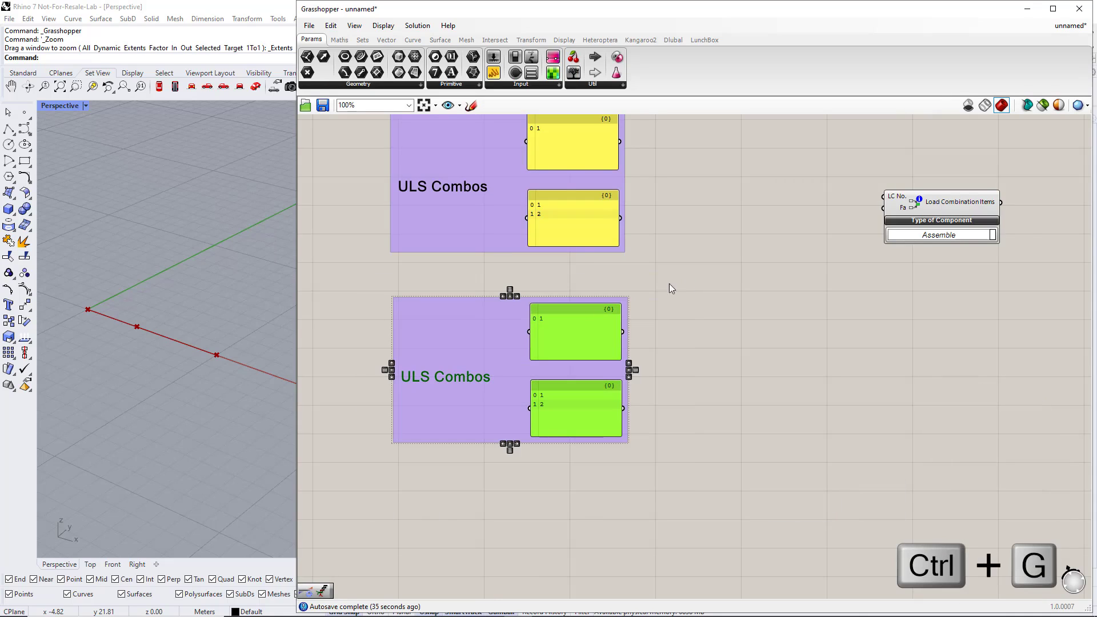
Step: Change the copied group's note to "SLS Combos"
double_click(463, 381)
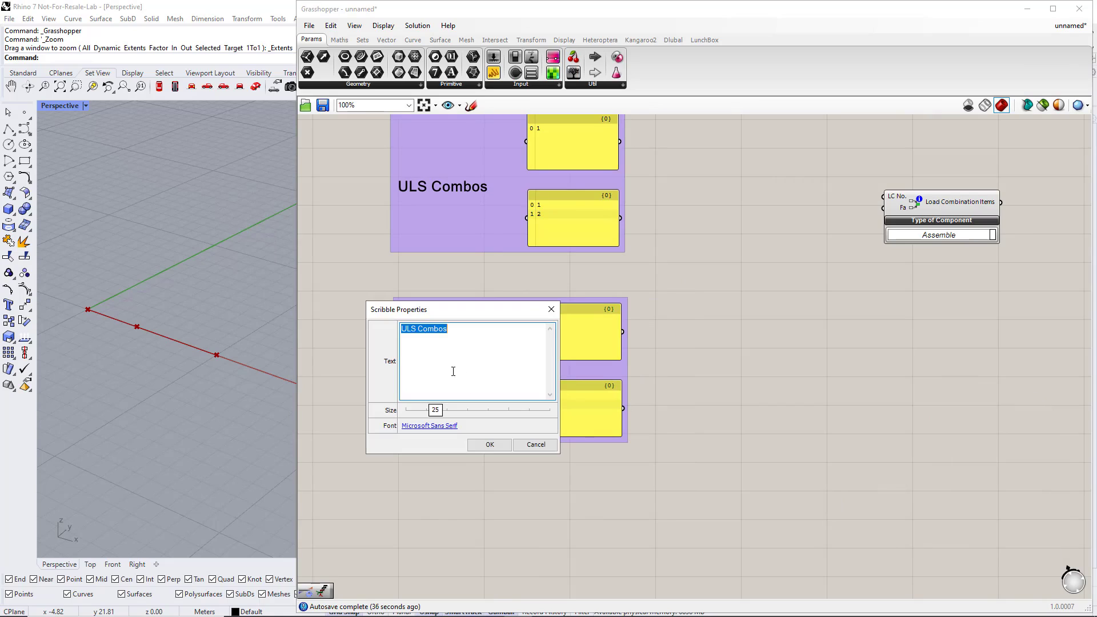
click(406, 330)
key(BackSpace)
text(S)
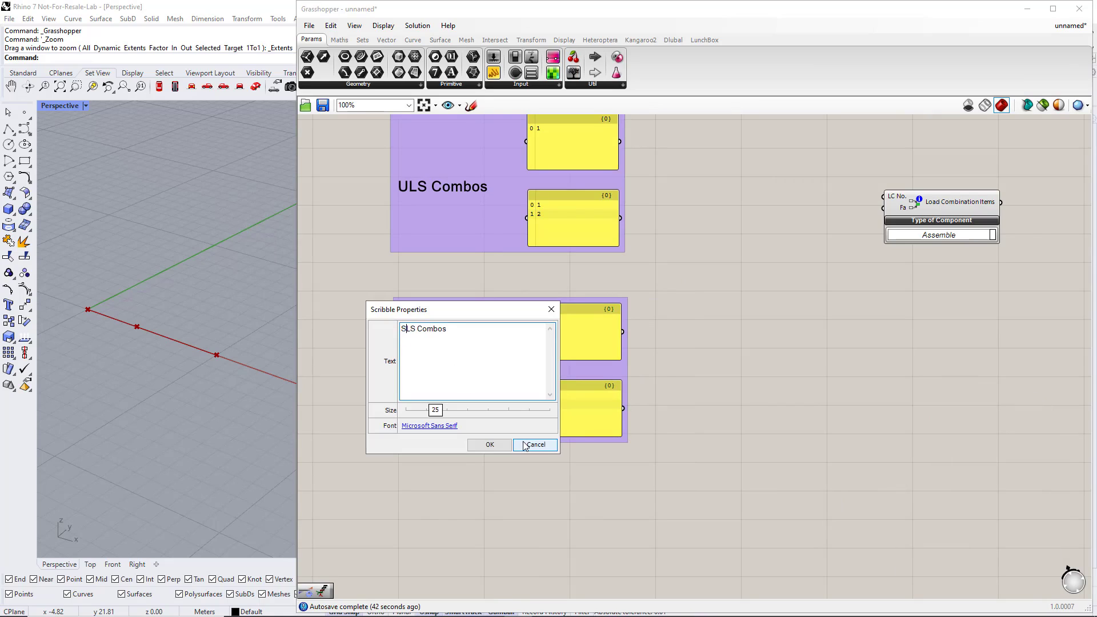
click(487, 444)
Step: Duplicate the notes and panels of both the ULS Combos and SLS Combos groups below the originals
scroll(531, 430, down, 4)
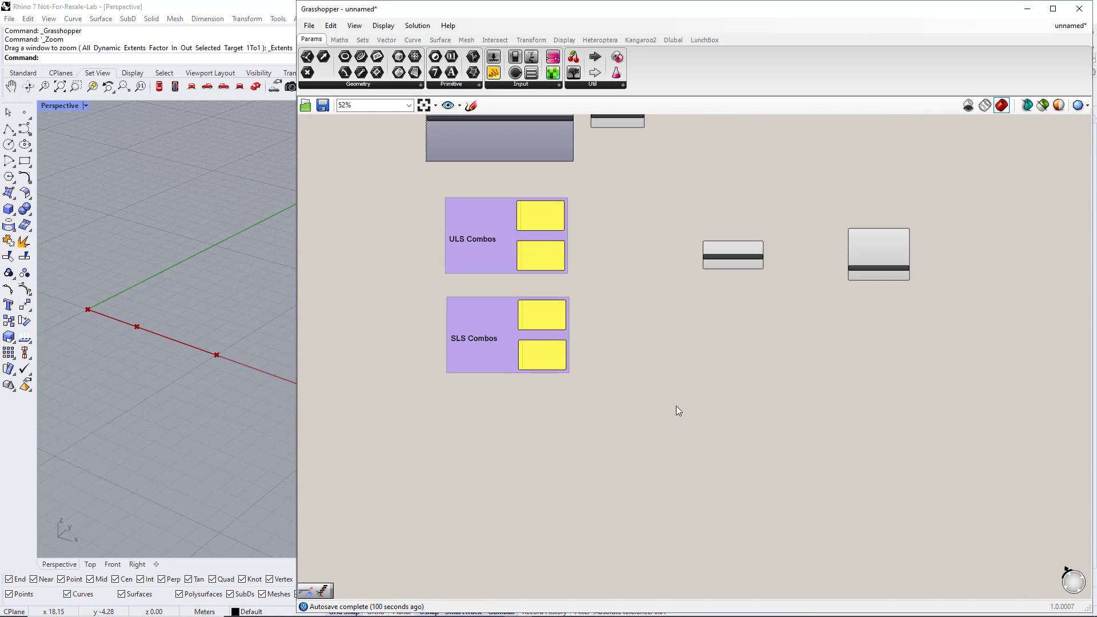
drag(677, 406, 414, 200)
alt+drag(500, 233, 503, 448)
Step: In the duplicated ULS Combos set, enter the factor 1.35 in the upper panel and 1.35 and 1.5 in the lower panel
scroll(591, 372, up, 2)
double_click(495, 316)
click(467, 289)
text(.35)
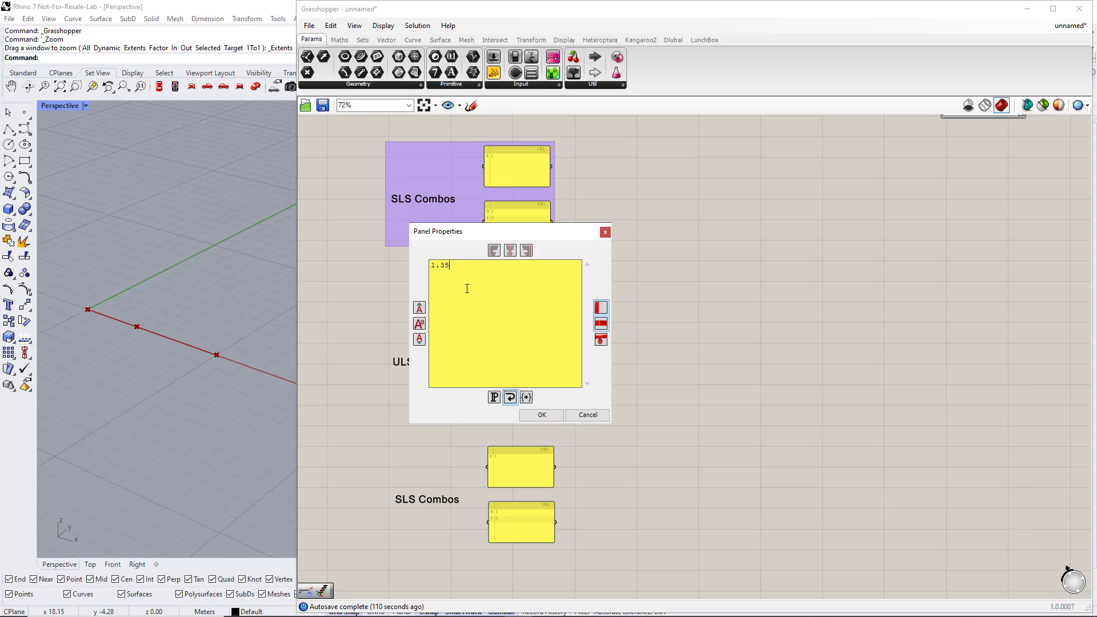
click(537, 416)
click(515, 396)
double_click(516, 396)
text(1)
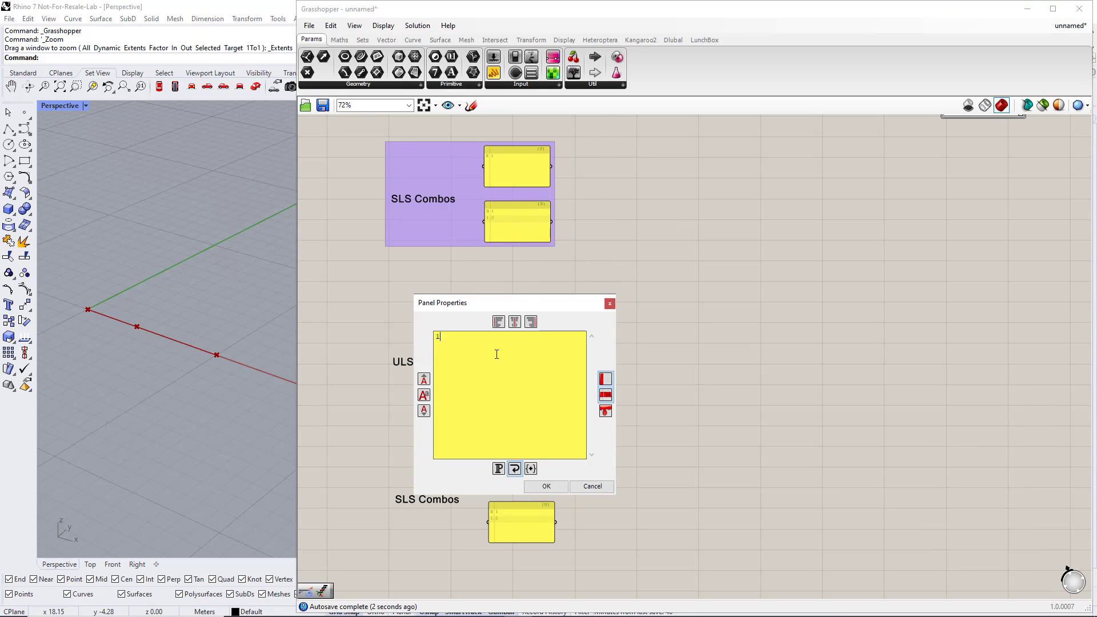
text(.351.5)
click(547, 486)
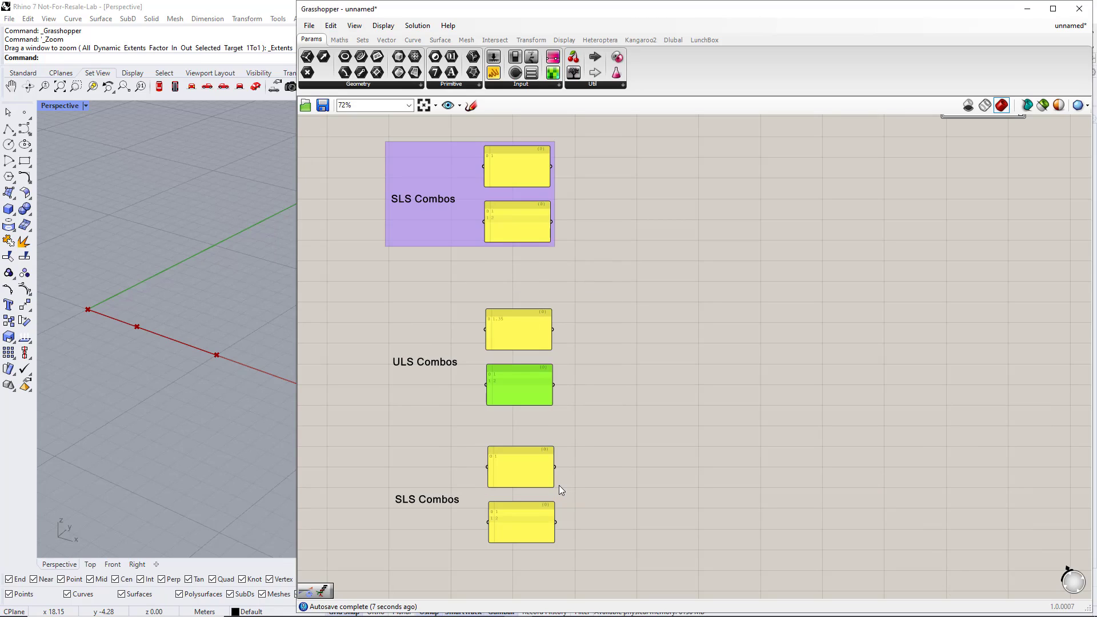
Step: In the duplicated SLS Combos set, keep the upper panel at 1 and set the lower panel's two factors to 1 and 1
right_drag(610, 499, 553, 414)
scroll(509, 393, up, 2)
click(508, 386)
double_click(508, 387)
click(508, 376)
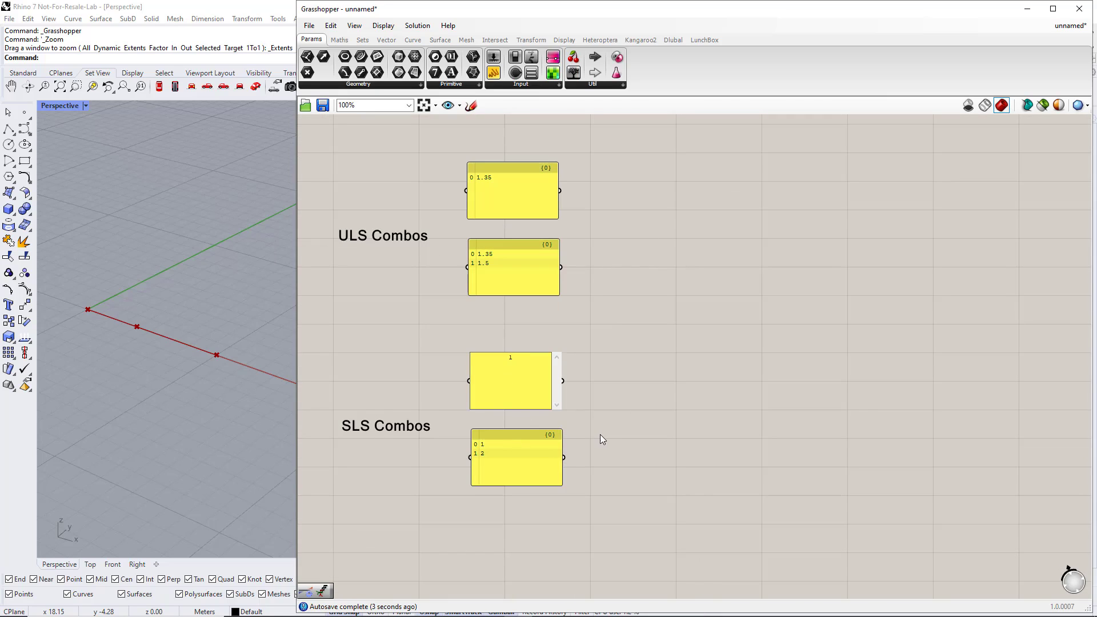
click(595, 433)
double_click(503, 451)
text(1)
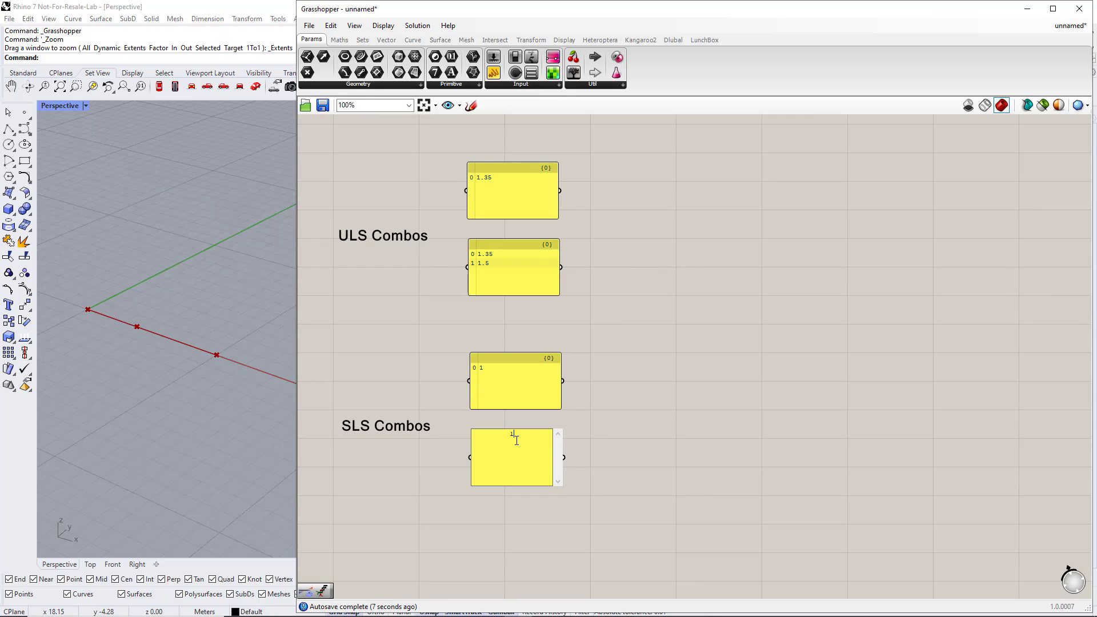
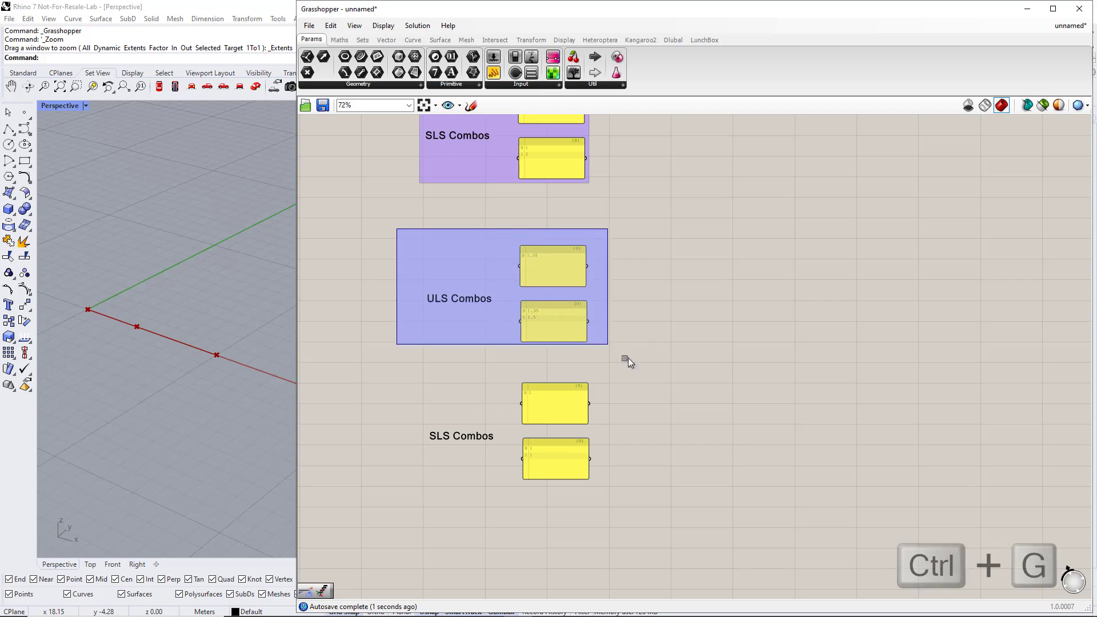
Step: Group the duplicated ULS Combos note with its panels and the duplicated SLS Combos note with its panels
key(ctrl+g)
mouse_move(381, 369)
mouse_down()
mouse_move(509, 480)
mouse_move(650, 506)
mouse_up()
key(ctrl+g)
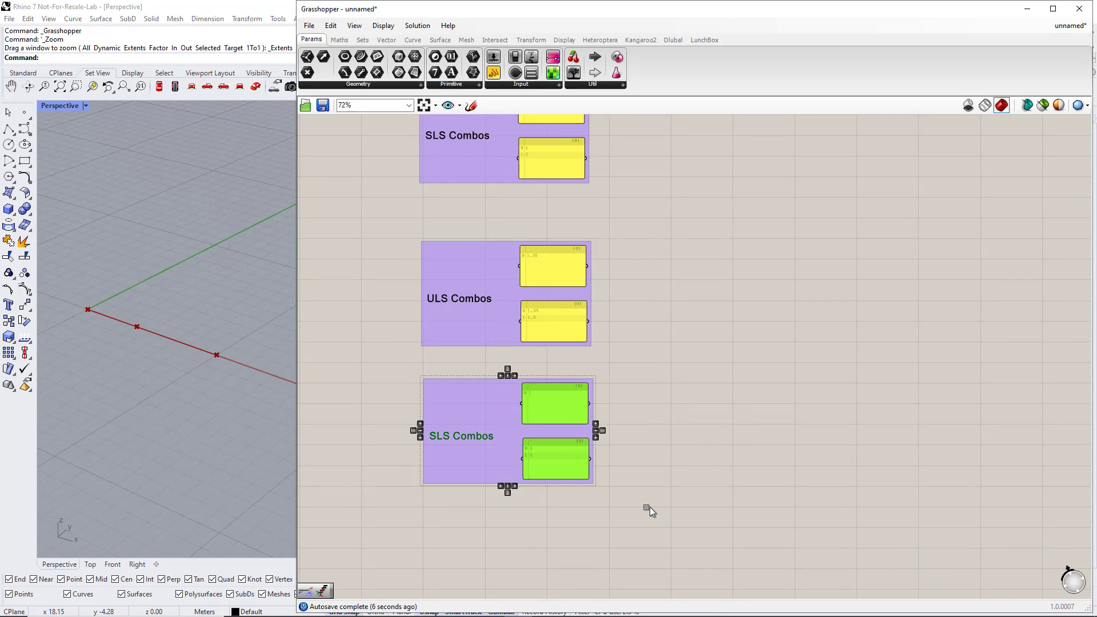
click(674, 444)
scroll(433, 243, down, 2)
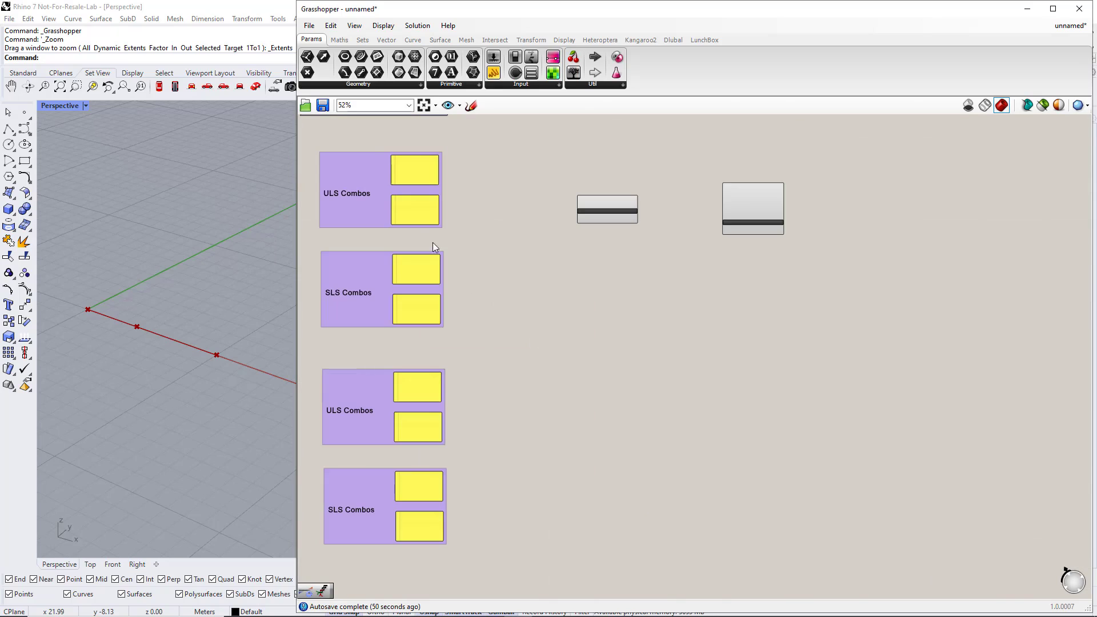
Step: Add an Entwine component beside the original combo groups and give it a fourth input
click(362, 39)
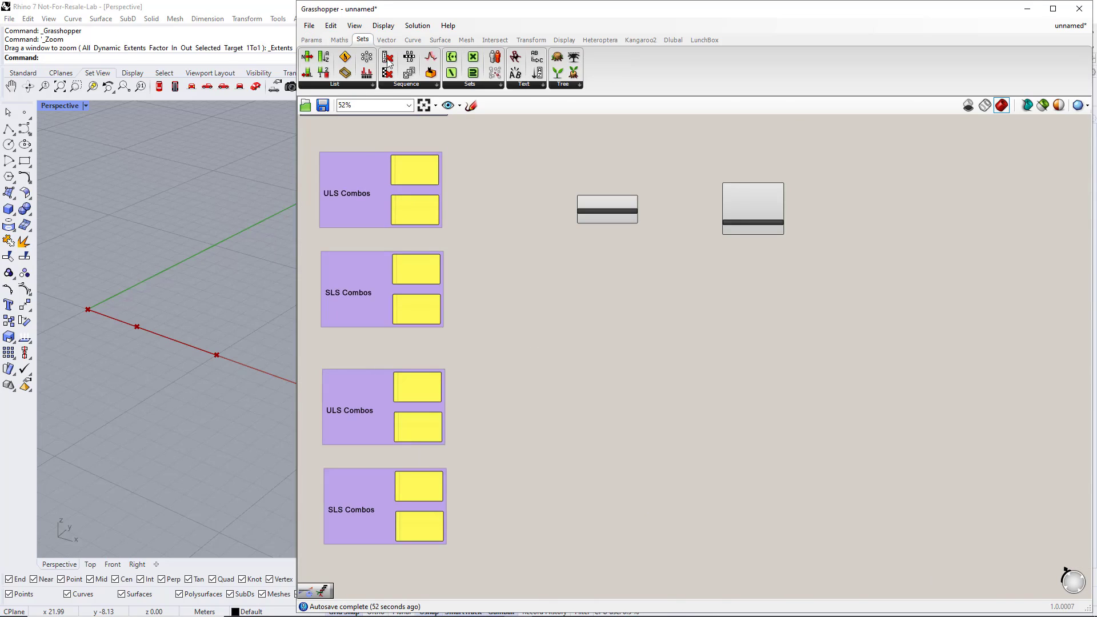
click(562, 86)
drag(588, 167, 539, 251)
scroll(506, 259, up, 3)
right_drag(506, 260, 578, 296)
scroll(599, 341, up, 3)
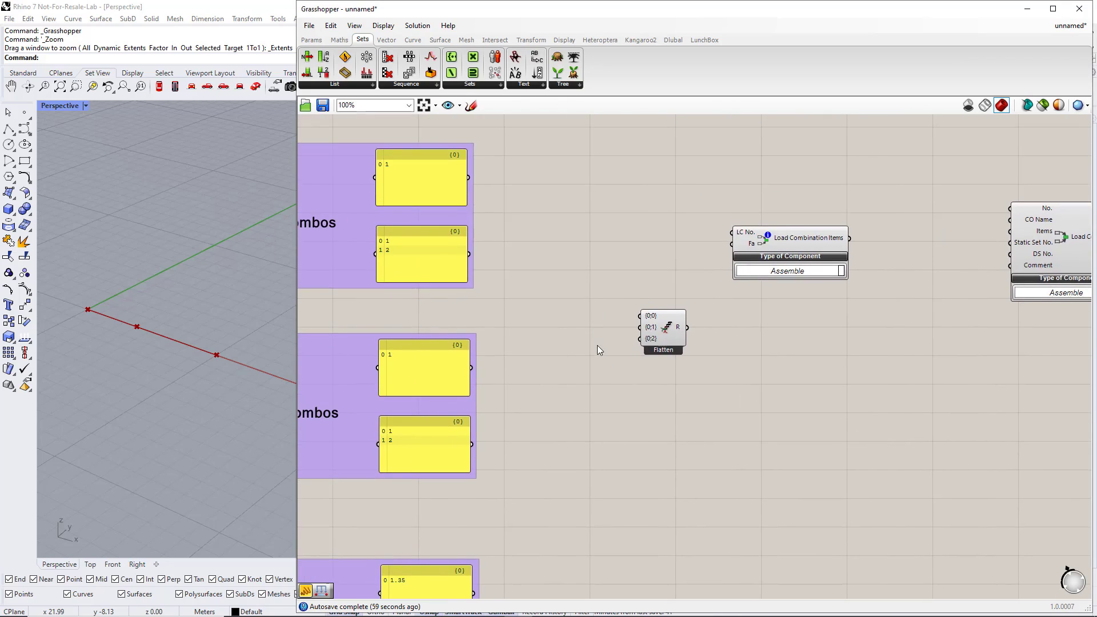
right_drag(593, 355, 650, 365)
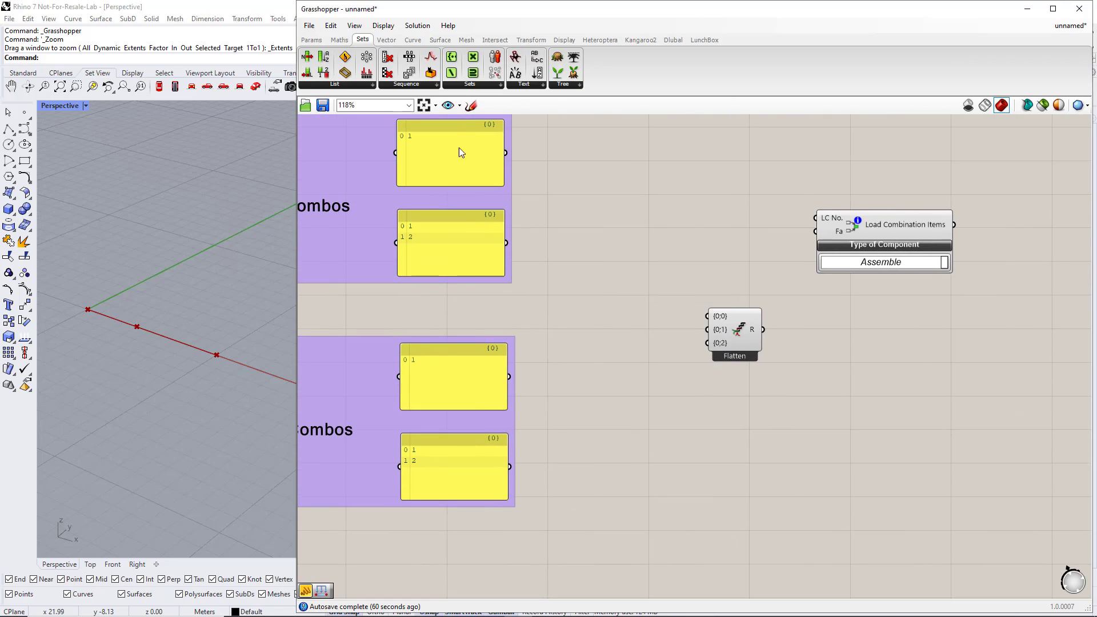
scroll(703, 362, up, 5)
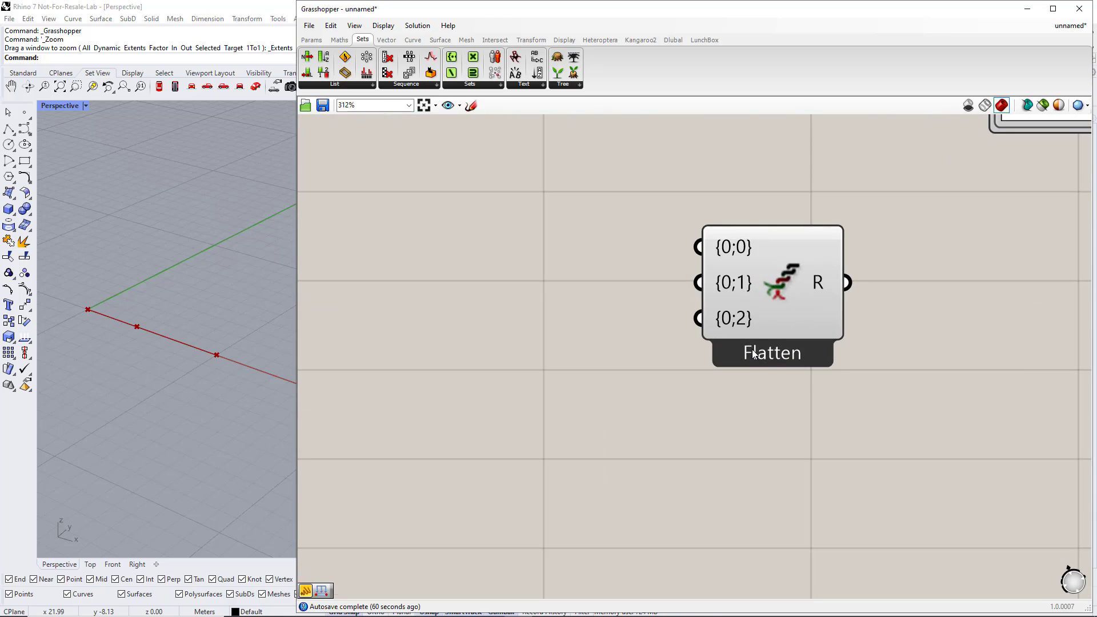
click(763, 338)
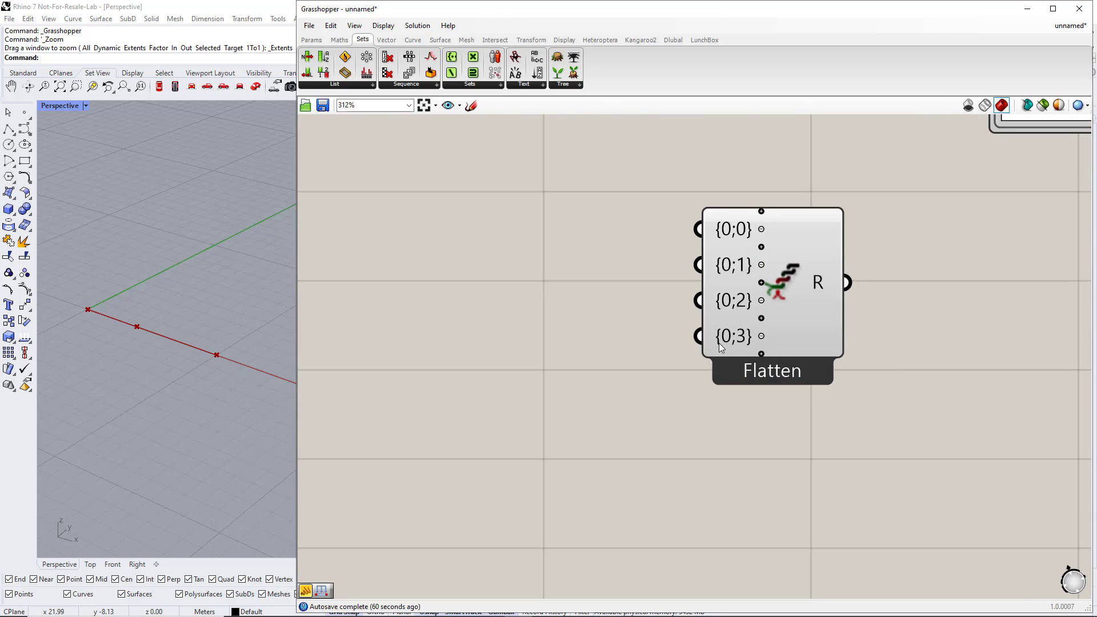
scroll(720, 337, down, 5)
drag(736, 328, 674, 297)
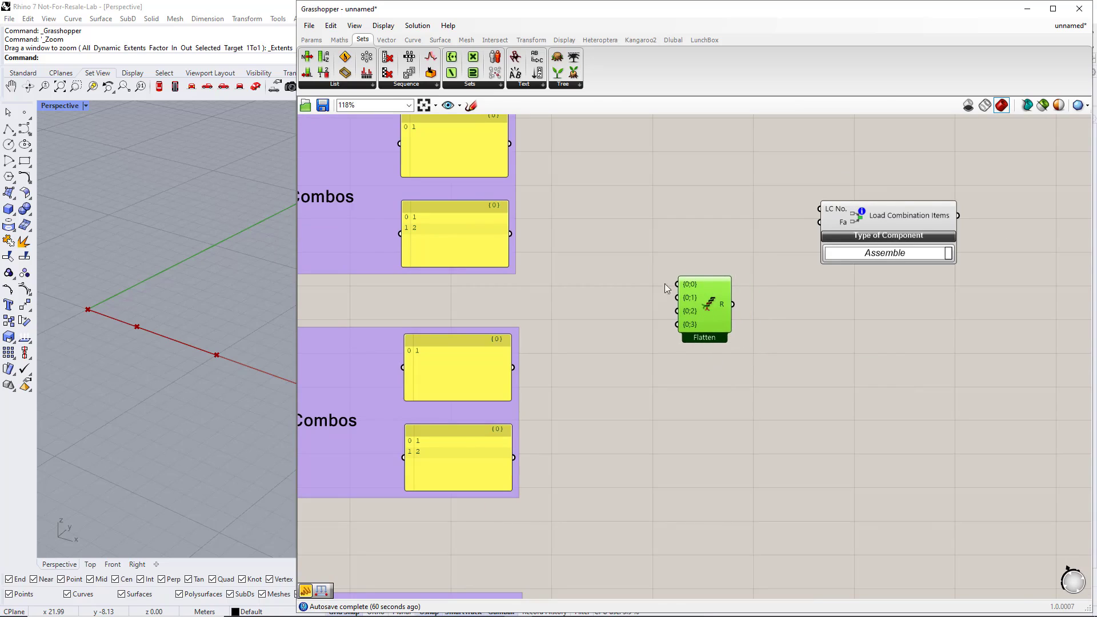
Step: Connect the four load case panels of the original ULS and SLS groups to Entwine inputs {0;0} through {0;3} in order
right_drag(675, 297, 625, 294)
drag(484, 175, 651, 316)
drag(485, 266, 652, 329)
drag(489, 399, 651, 343)
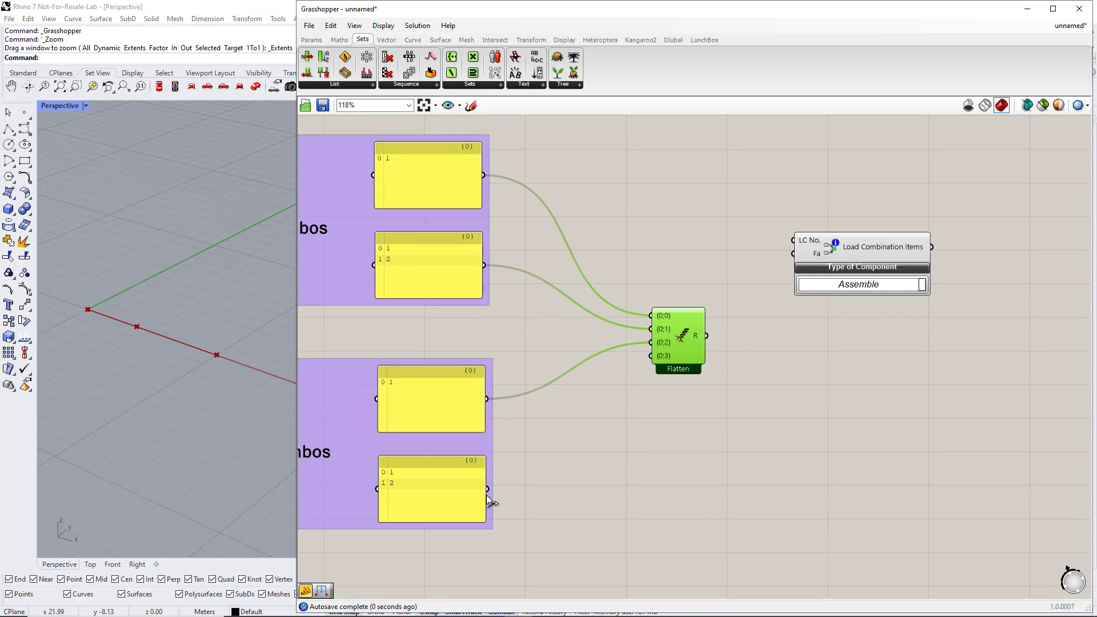
drag(487, 489, 652, 356)
Step: Duplicate the Entwine component beside the factor groups and rewire its four inputs to the ULS and SLS factor panels in order
scroll(645, 383, down, 3)
right_drag(644, 380, 644, 256)
alt+drag(651, 246, 660, 506)
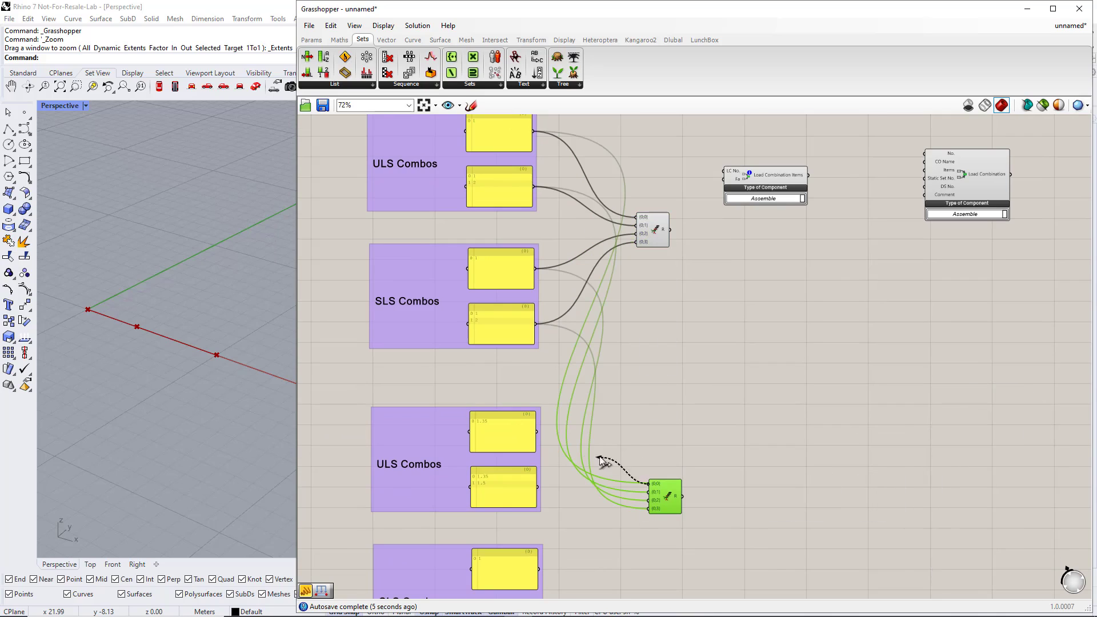
drag(540, 434, 537, 487)
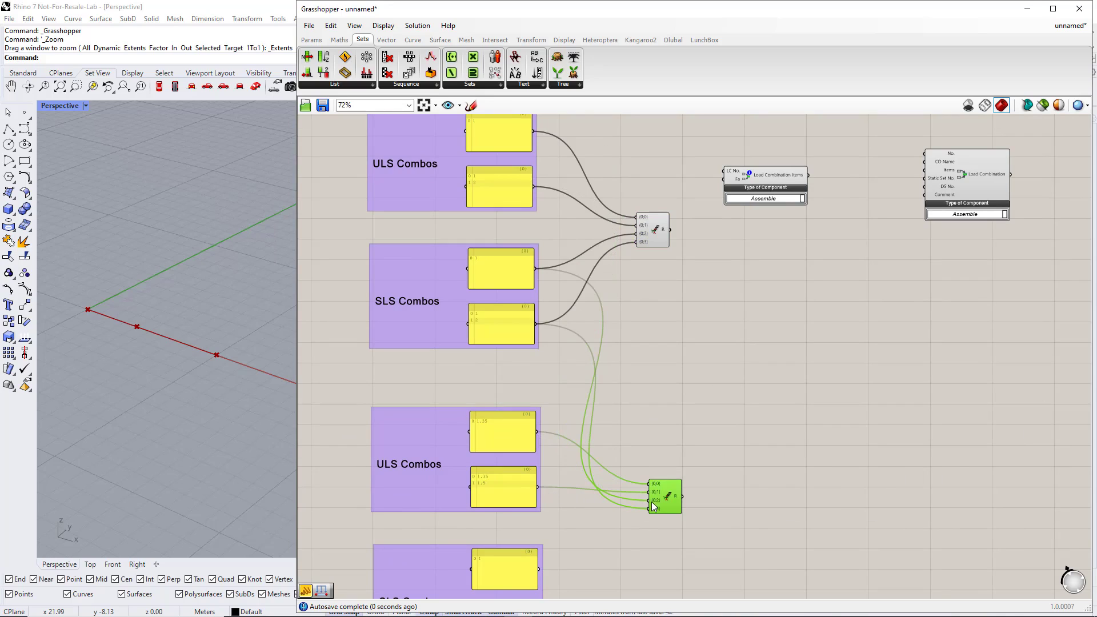
drag(651, 502, 540, 569)
right_drag(602, 560, 594, 471)
shift+drag(643, 422, 539, 536)
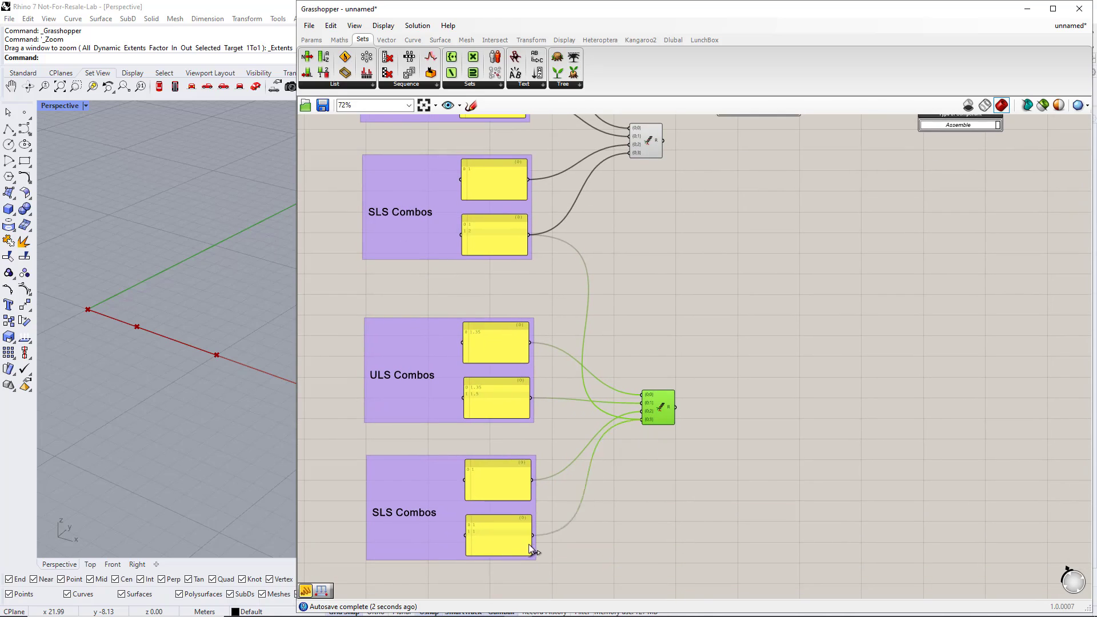
Step: Move the Load Combination Items and Load Combination components down to a height between the two Entwine components
scroll(618, 500, down, 2)
drag(907, 280, 680, 153)
drag(862, 196, 981, 318)
click(835, 370)
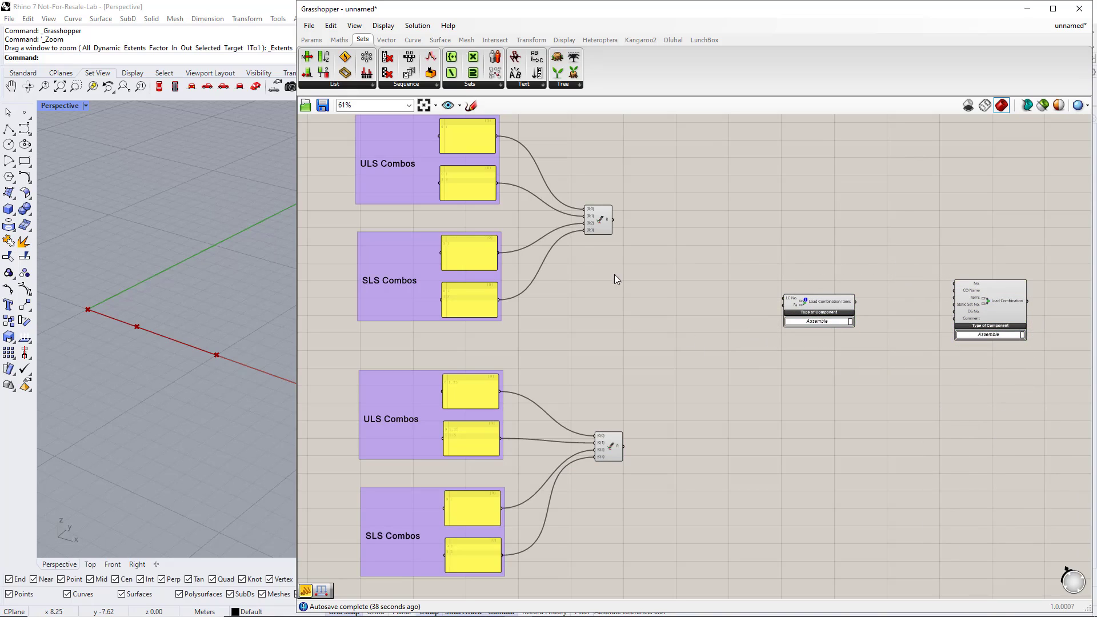
Step: Add a panel, connect it to the upper Entwine's output and enlarge it to show all four branches
click(311, 40)
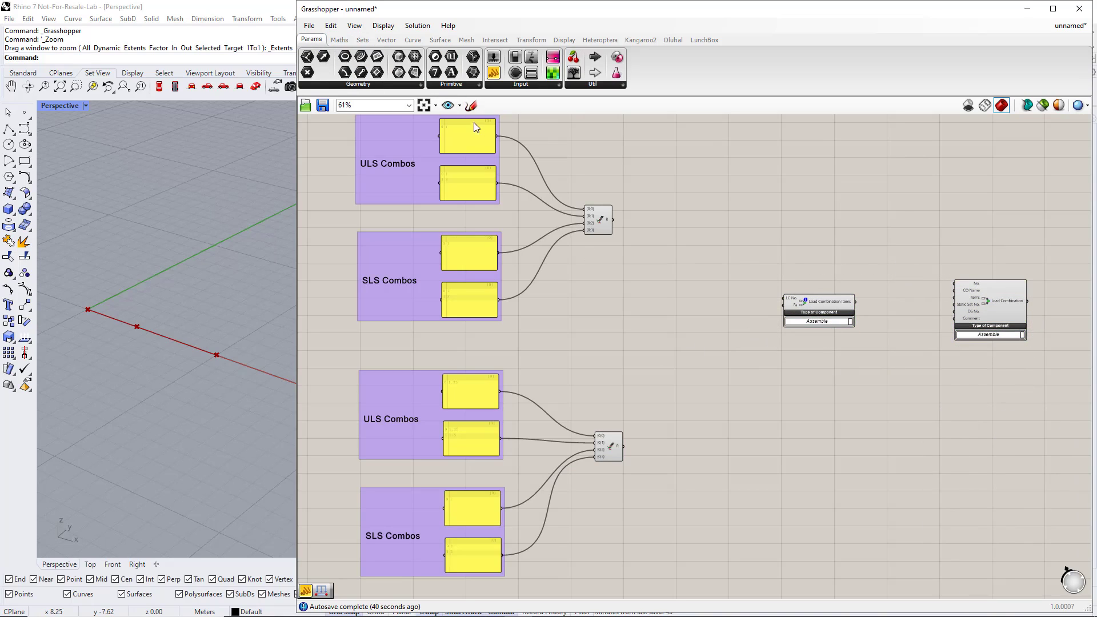
drag(493, 72, 689, 221)
scroll(680, 223, up, 2)
drag(575, 218, 652, 220)
drag(708, 252, 708, 327)
drag(717, 285, 715, 237)
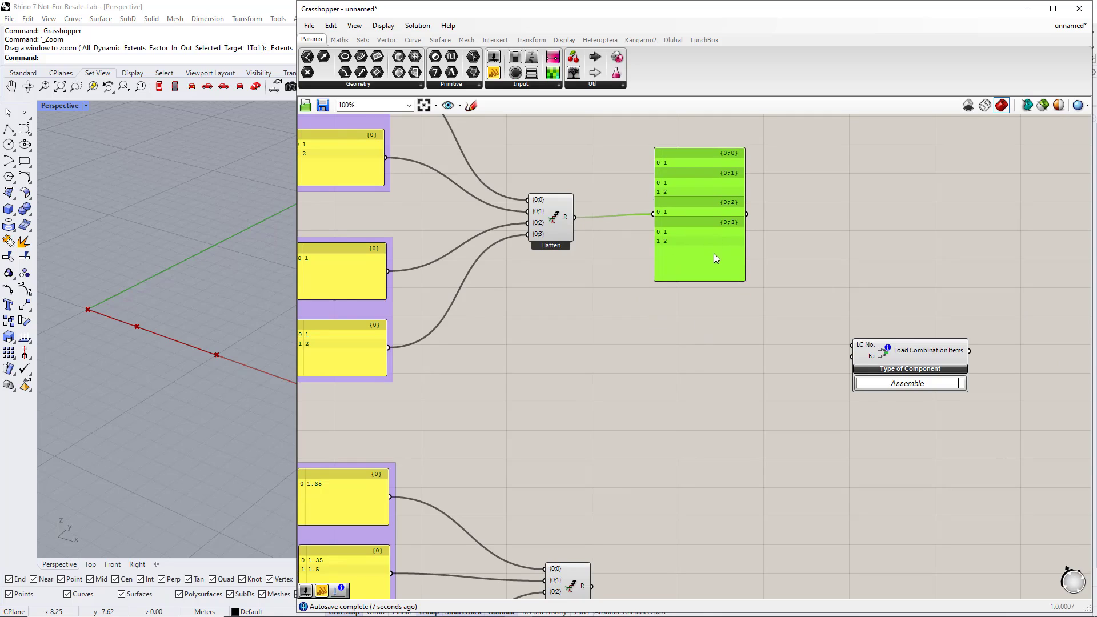
Step: Duplicate the result panel beside the lower Entwine and connect that Entwine's output to the copy
scroll(714, 242, down, 2)
alt+drag(684, 233, 591, 467)
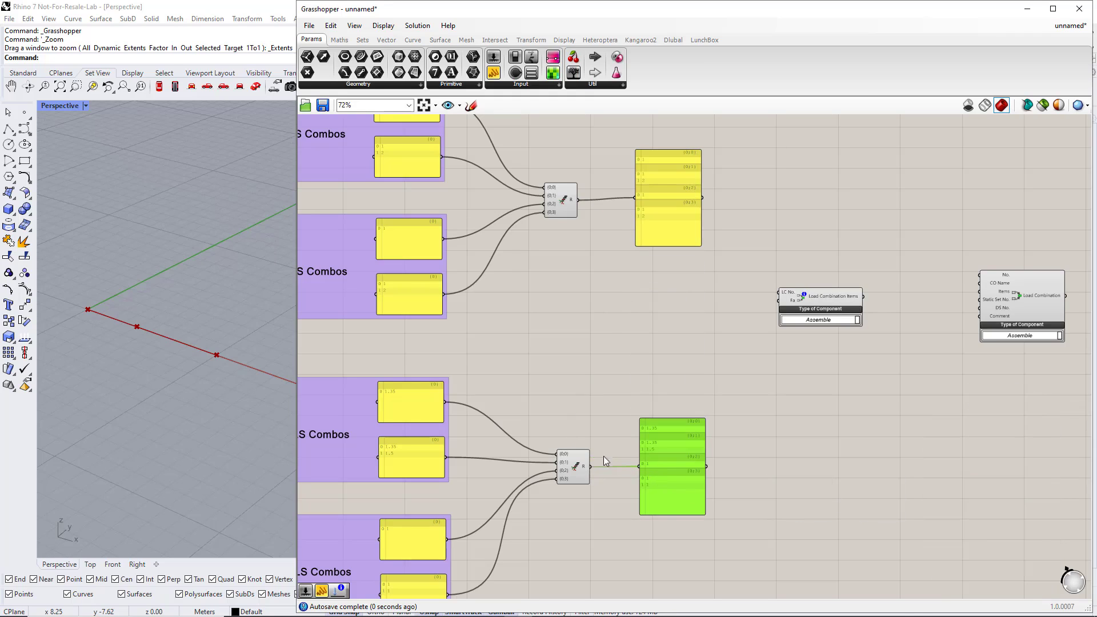
click(670, 334)
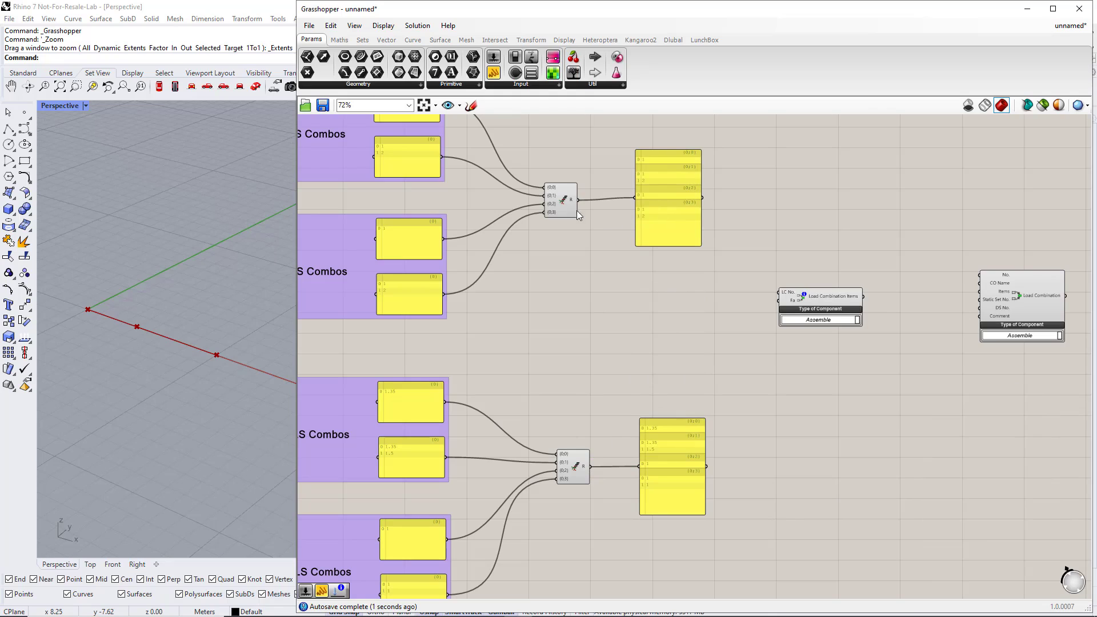
Step: Wire the load case and factor result panels to LC No. and Fa of Load Combination Items, and its output to the Load Combination's Items input
right_drag(780, 372, 705, 372)
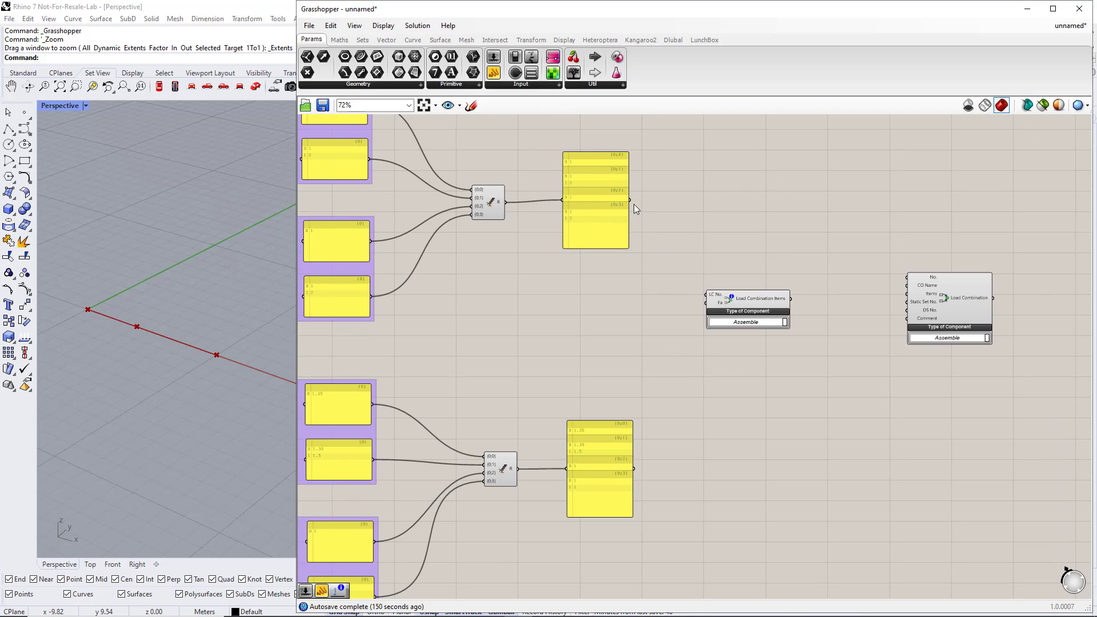
drag(630, 200, 700, 297)
drag(634, 469, 715, 303)
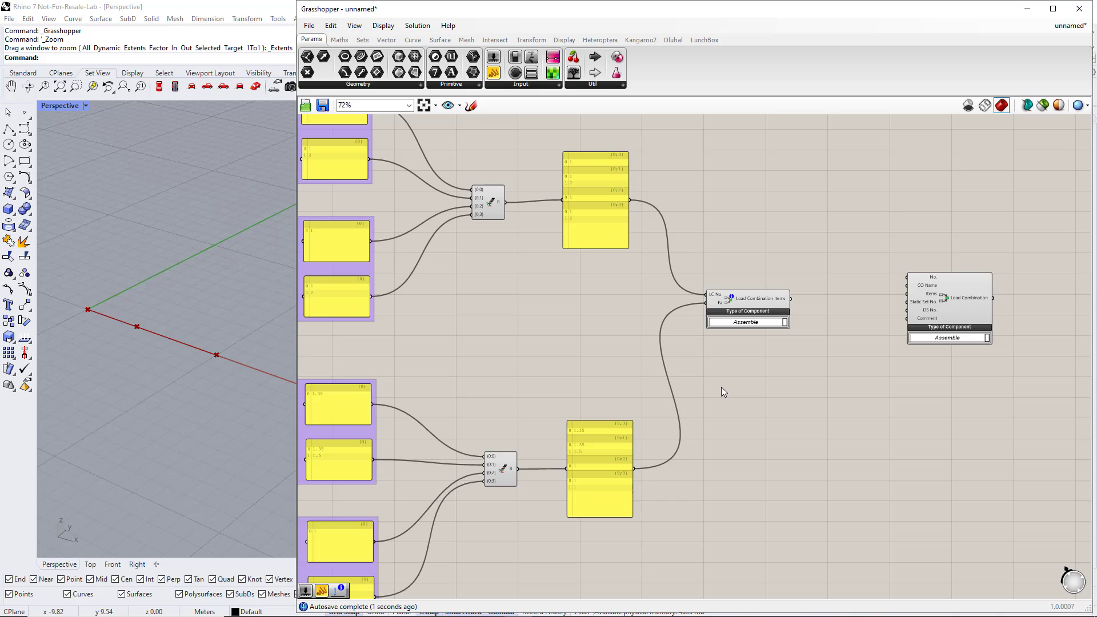
scroll(749, 377, up, 1)
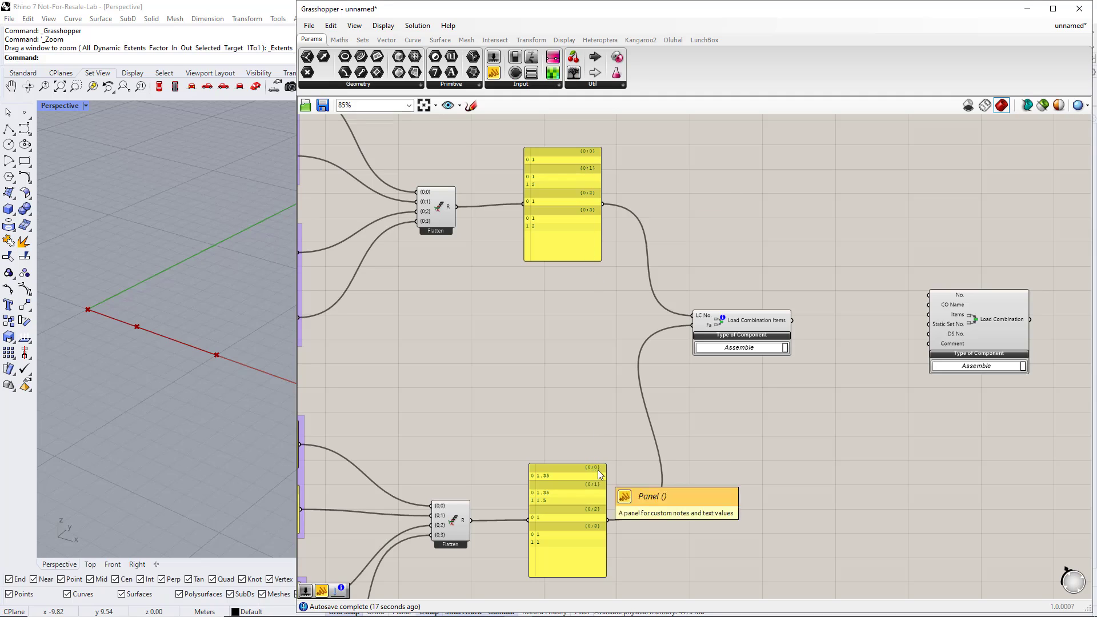
right_drag(840, 392, 709, 387)
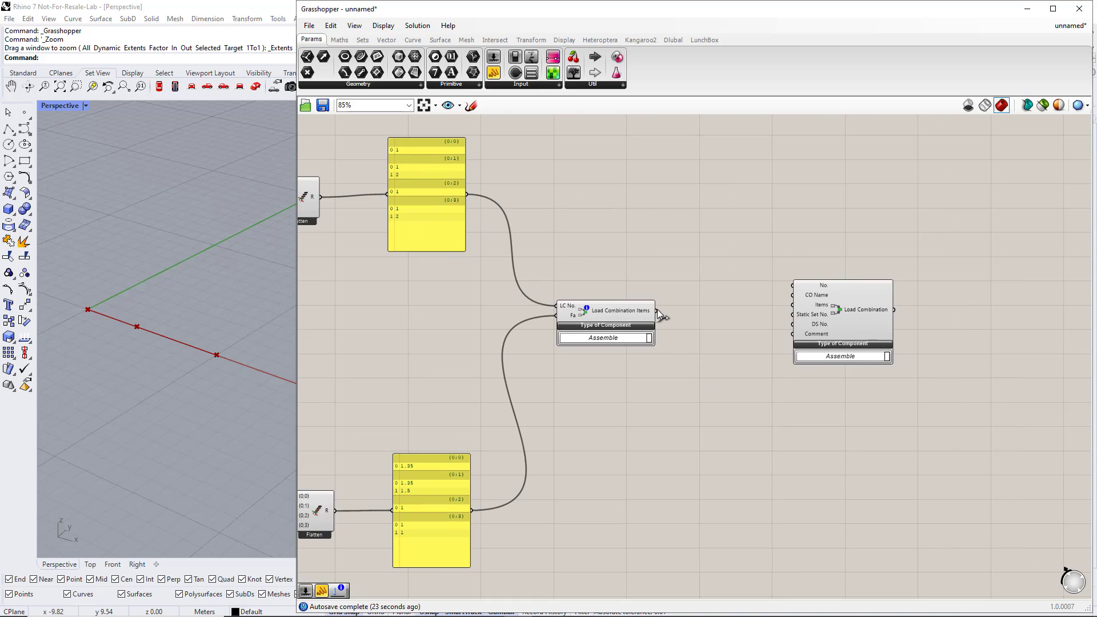
drag(658, 310, 823, 312)
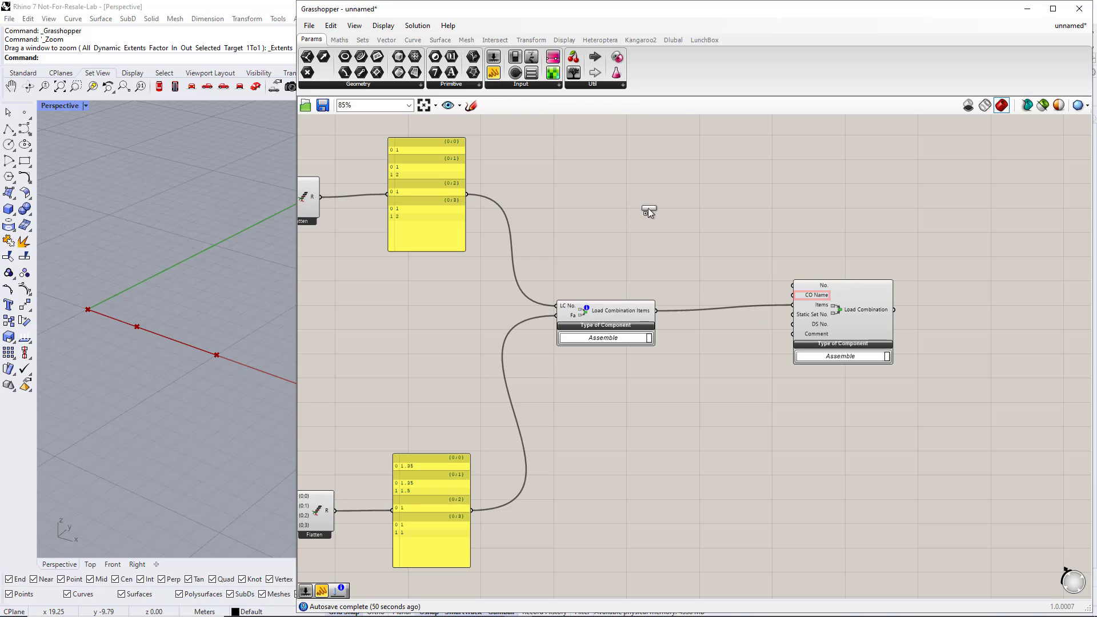
Step: Add a panel near the Load Combination component listing CO1 ULS, CO2 ULS, CO1 SLS and CO2 SLS on separate lines
drag(718, 258, 716, 257)
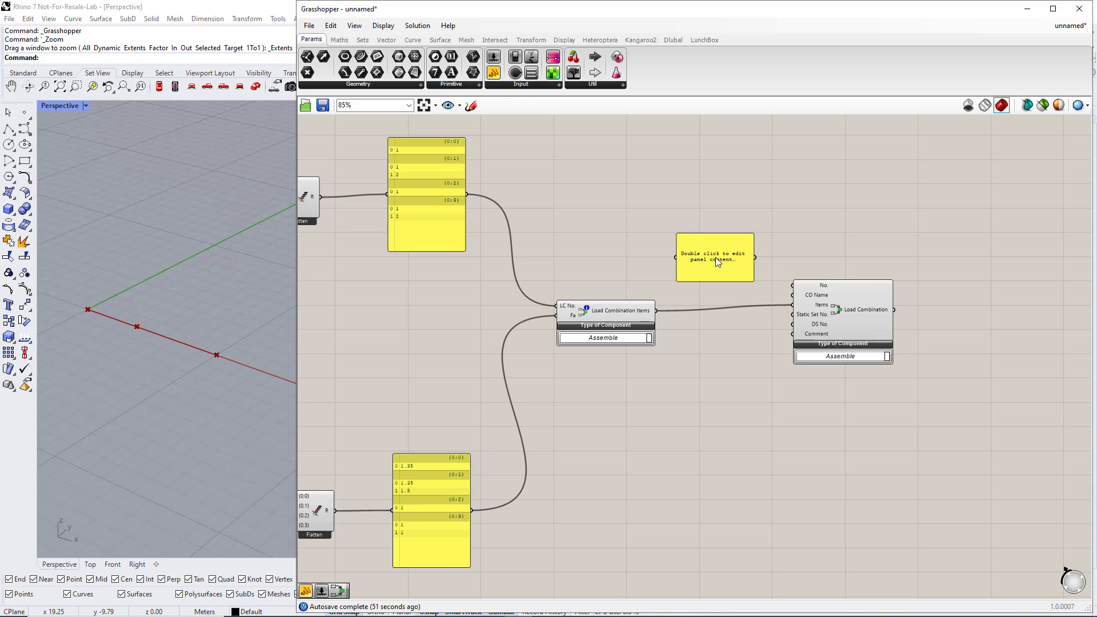
double_click(716, 258)
text(CO1 ULS)
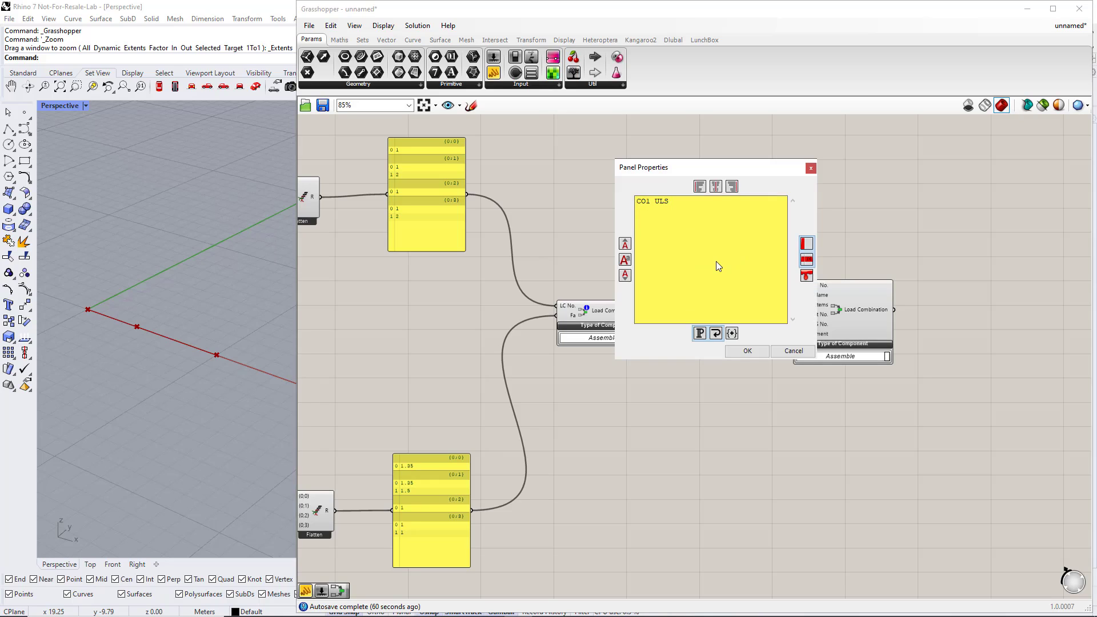
key(Return)
text(CO2 ULS)
key(Return)
text(CO1 SLS)
key(Return)
text(CO2 SLS)
click(760, 352)
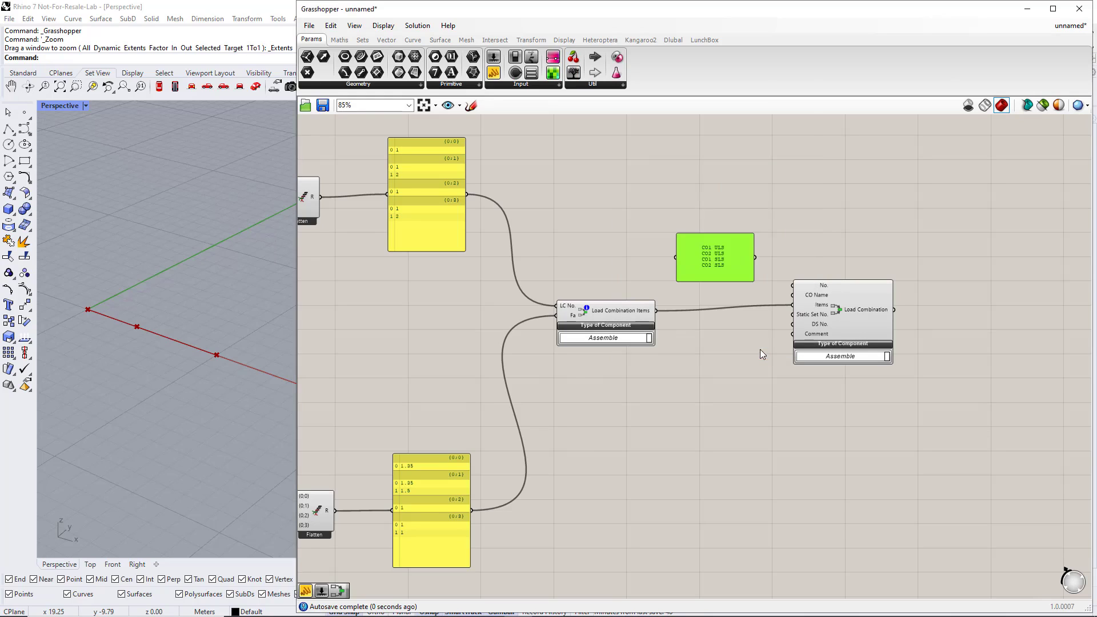
Step: Duplicate the combination names panel below the original and replace the copy's content with 1, 1, 2, 2 on separate lines
alt+drag(739, 272, 745, 393)
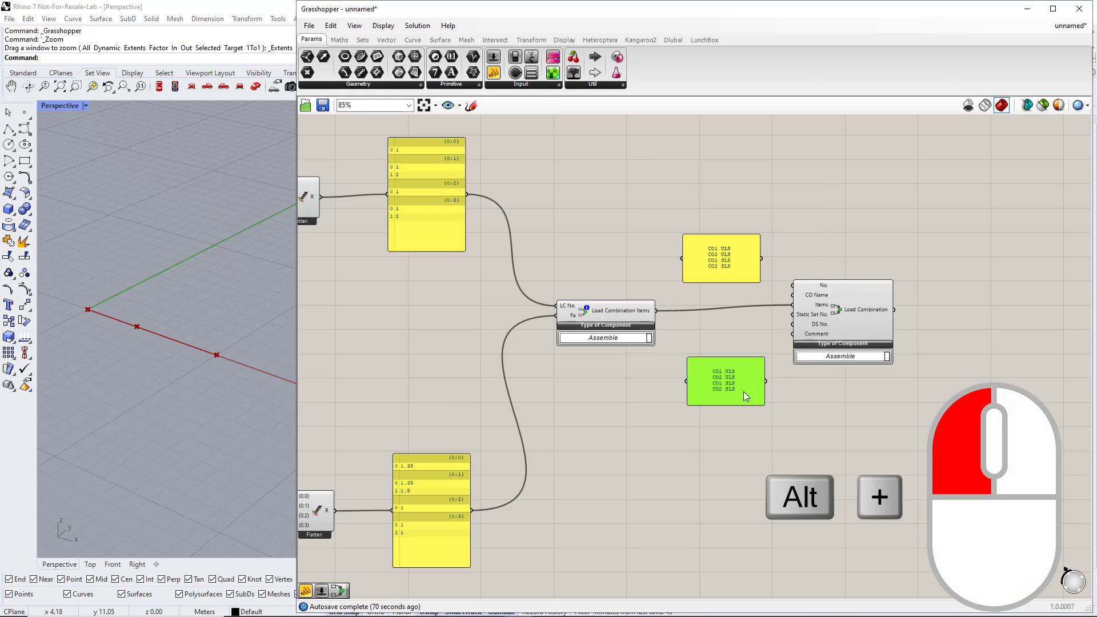
double_click(745, 396)
text(1)
key(Return)
text(1)
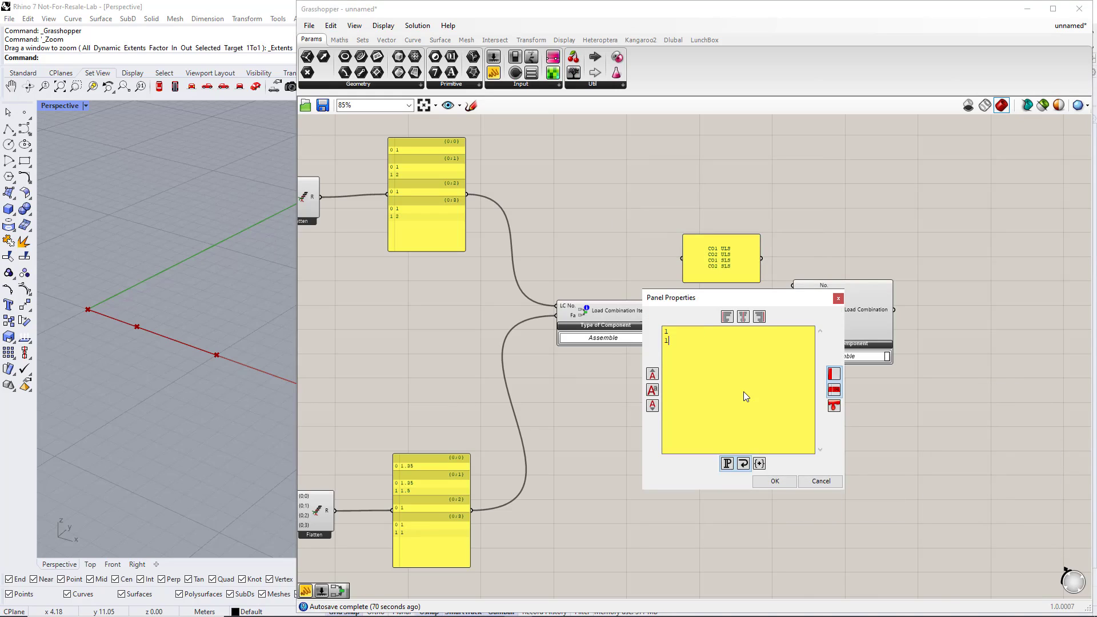
key(Return)
text(2)
key(Return)
text(2)
click(775, 481)
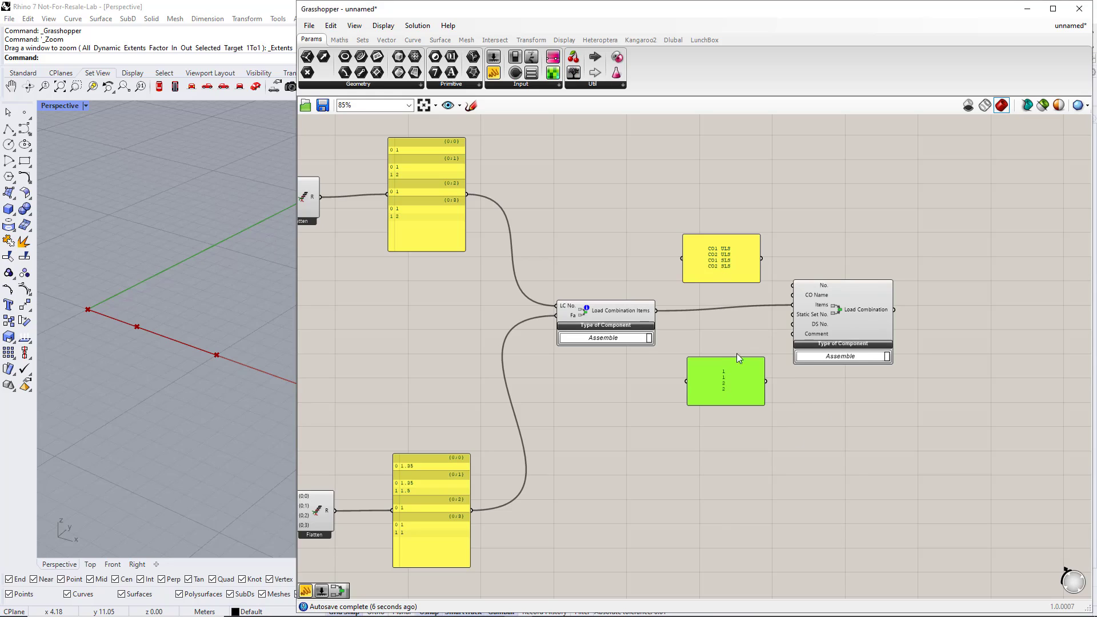
Step: Wire the combination names panel to CO Name and the 1, 1, 2, 2 panel to DS No., and turn off Multiline Data on both
drag(762, 258, 792, 295)
drag(767, 382, 847, 324)
right_click(716, 259)
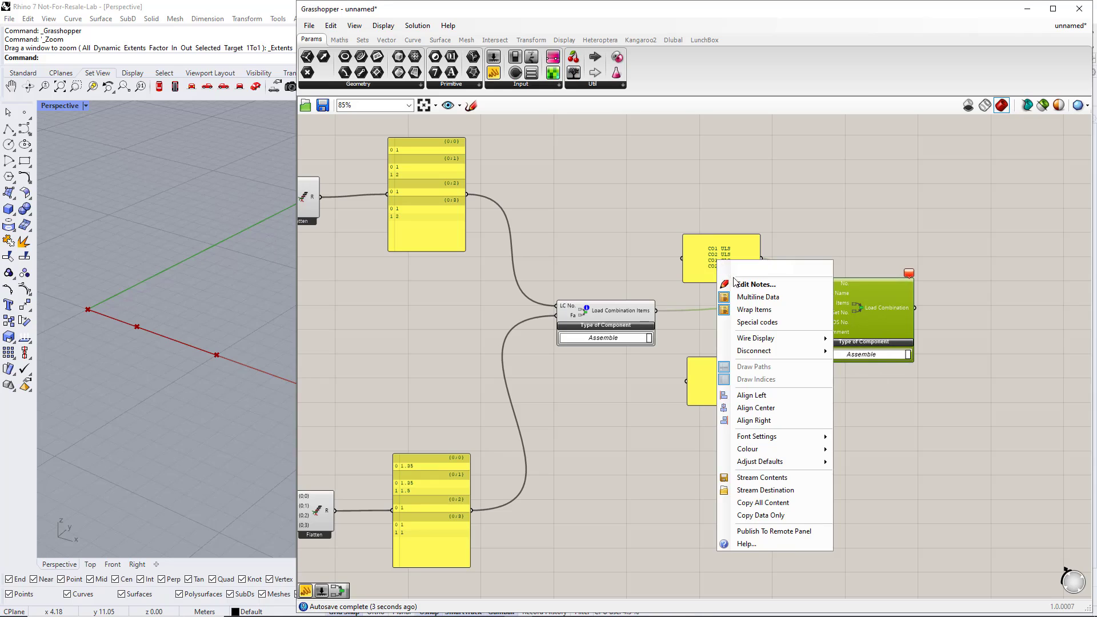
click(759, 296)
right_click(728, 382)
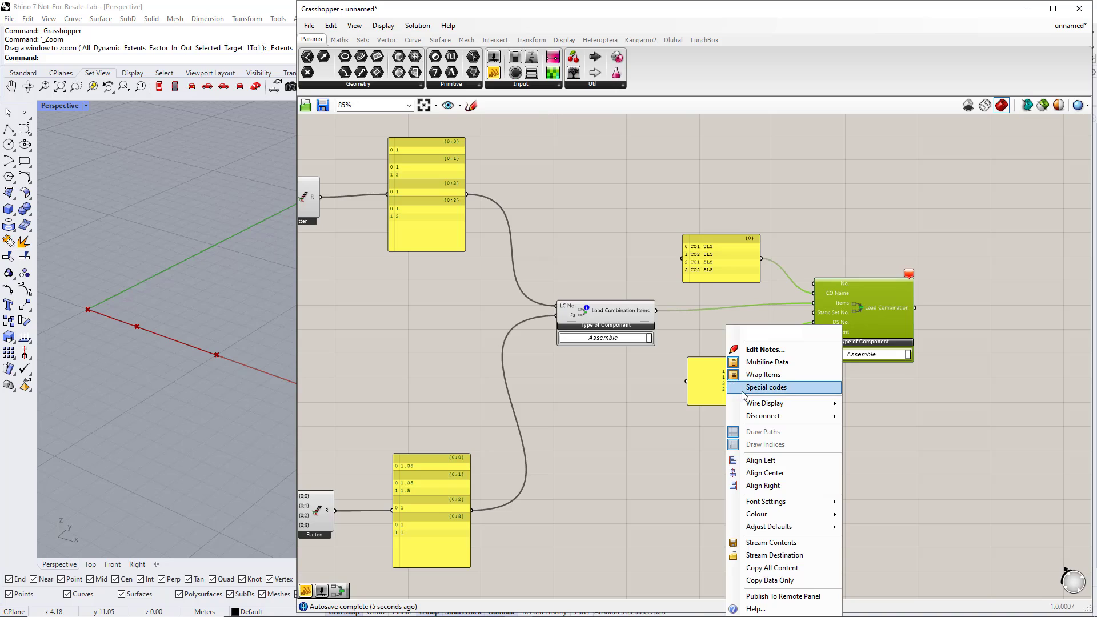
click(751, 362)
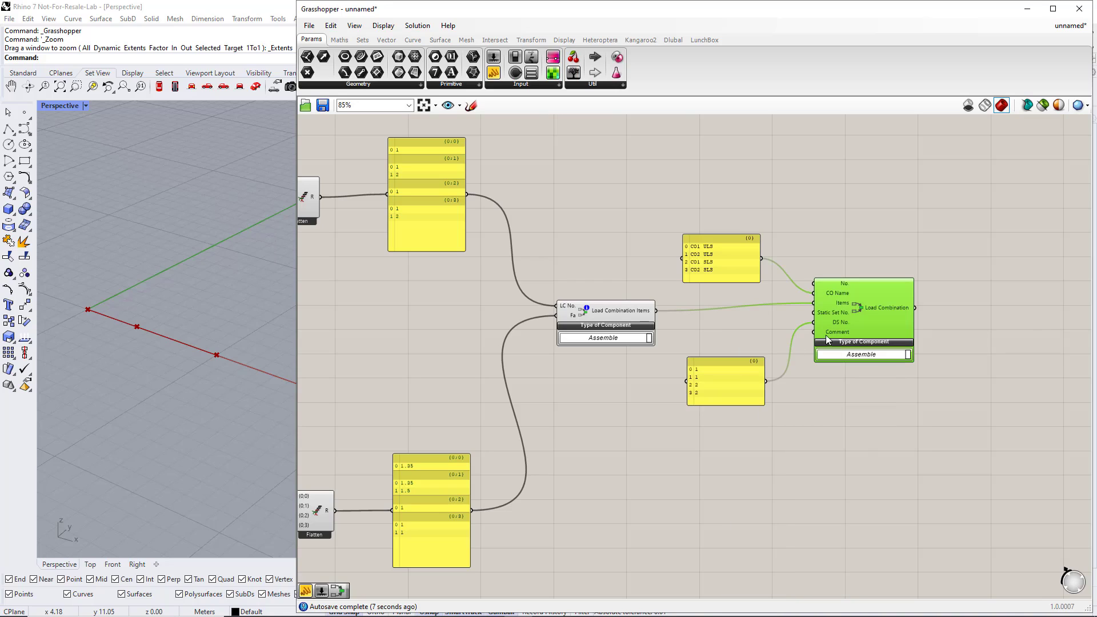
Step: Graft the CO Name and DS No. inputs of Load Combination and shift the component slightly away from the panels
right_click(834, 293)
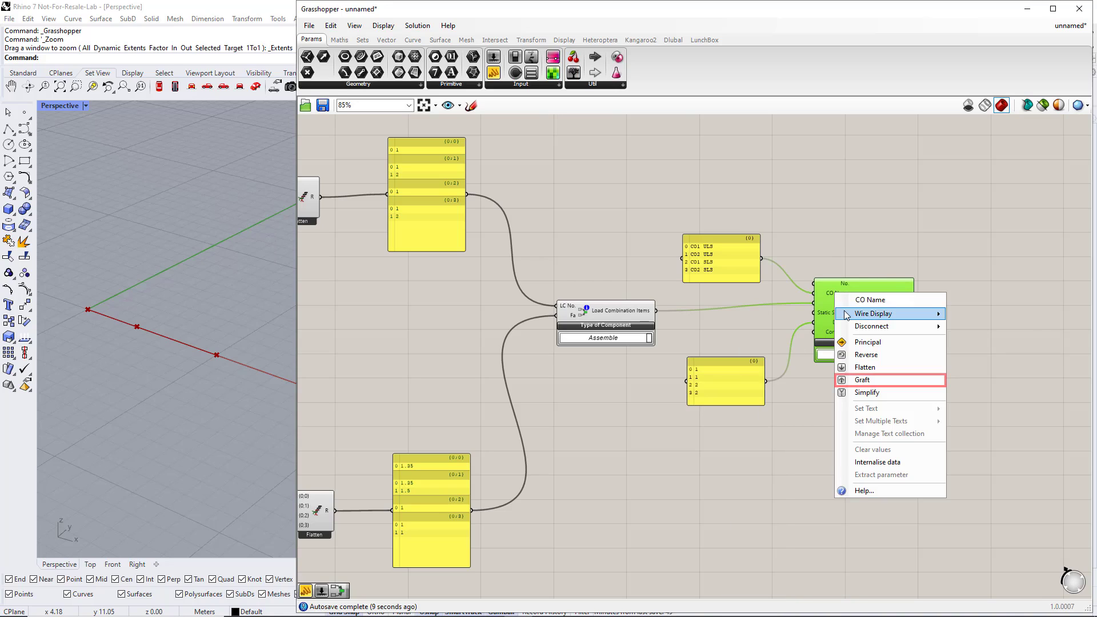
click(863, 380)
right_click(836, 321)
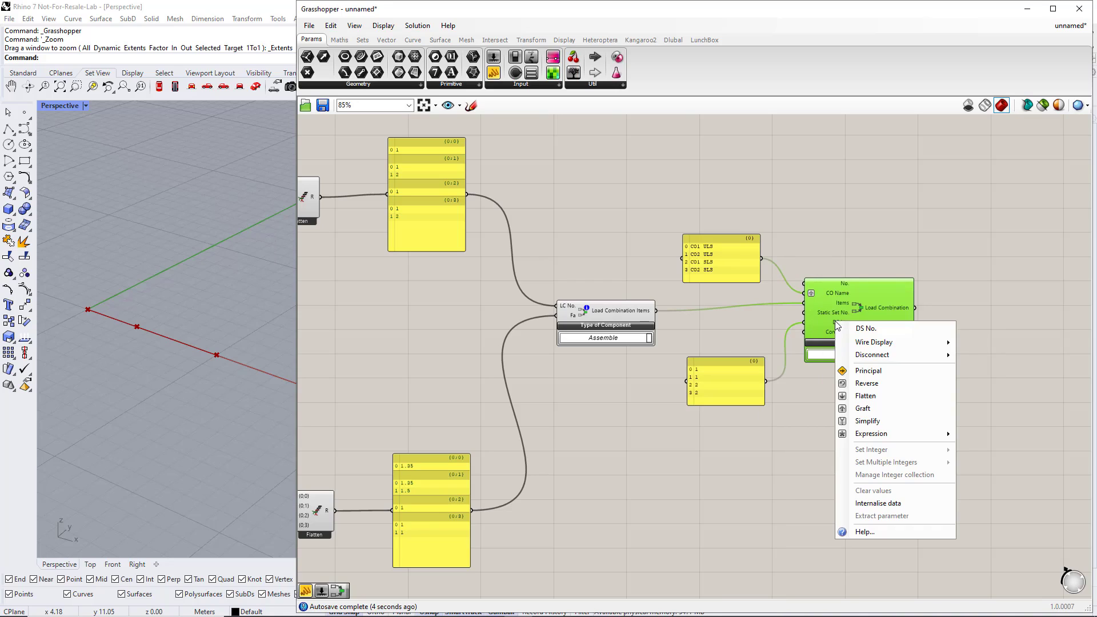
click(857, 409)
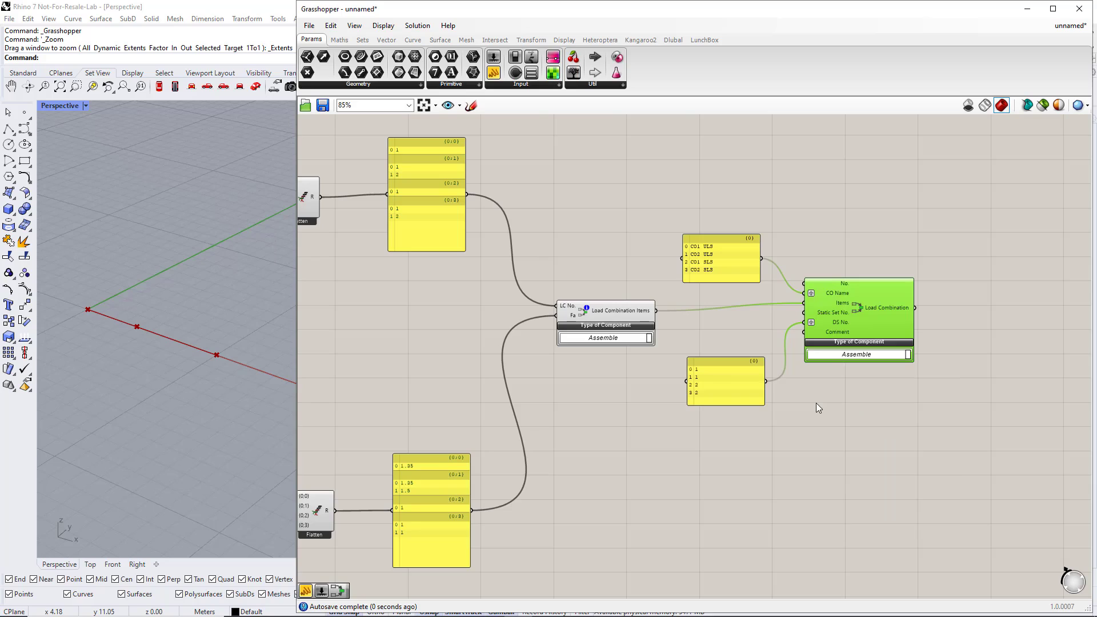
drag(852, 331, 882, 330)
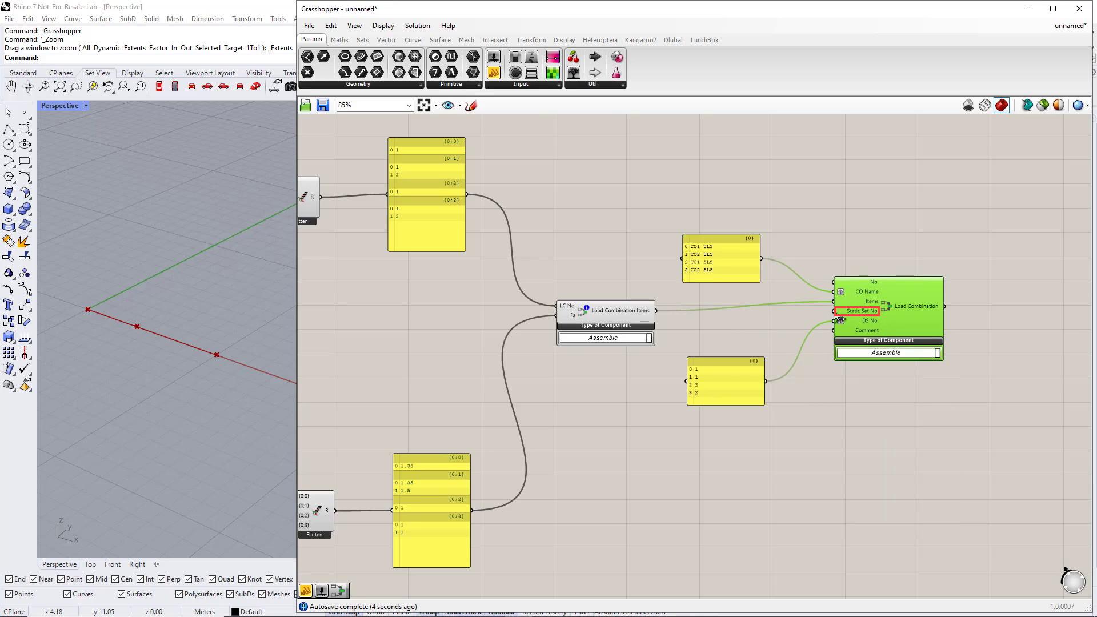
Step: Add a number slider set to 1 between the two panels and connect it to Load Combination's Static Set No. input
double_click(709, 326)
text(1)
key(Return)
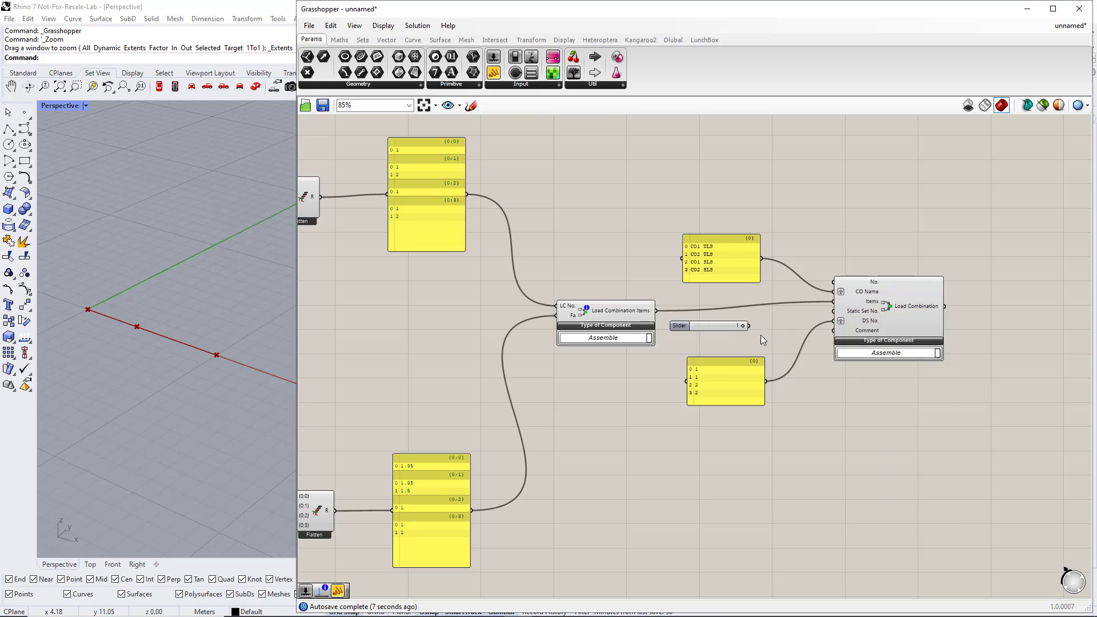
drag(750, 326, 830, 313)
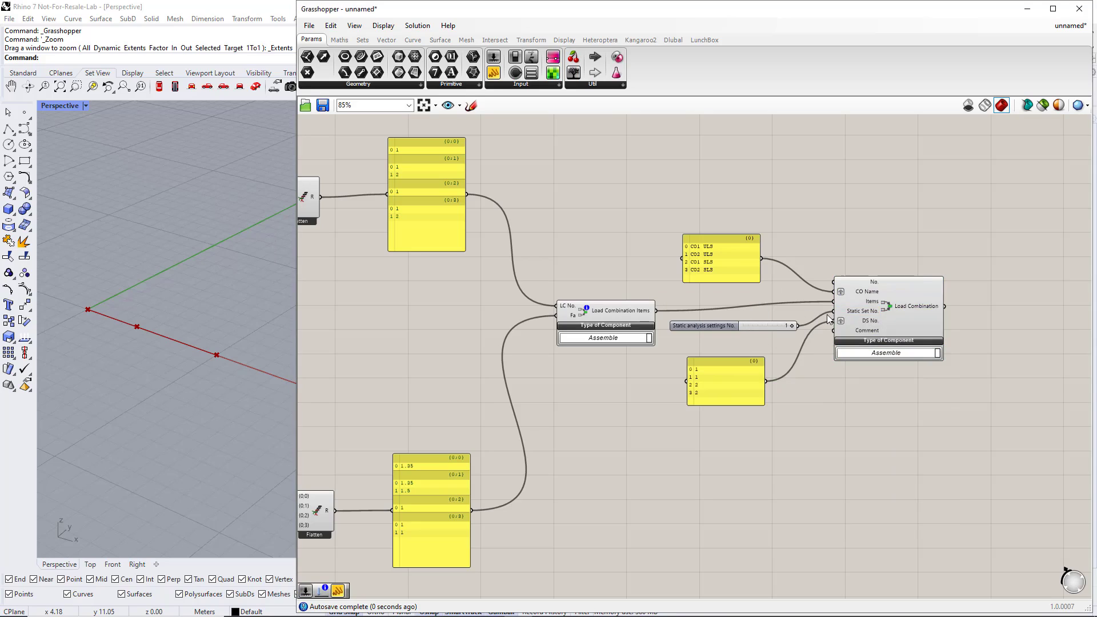
Step: Connect the Load Combination output to the RFEM 6 component's Input while keeping its existing connections
scroll(826, 320, down, 2)
right_drag(912, 286, 770, 412)
scroll(769, 412, down, 2)
drag(591, 197, 838, 273)
scroll(869, 318, up, 4)
shift+drag(484, 587, 766, 263)
scroll(721, 361, down, 4)
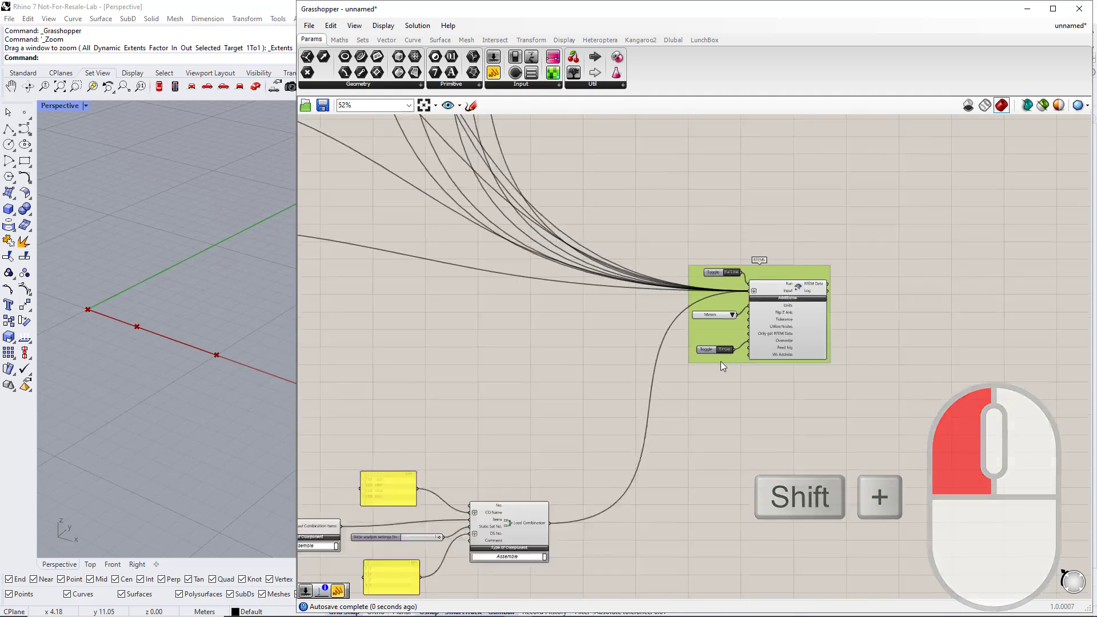
Step: Place a Dlubal Member Load component in the free area above the Load Combination component
right_drag(619, 389, 708, 337)
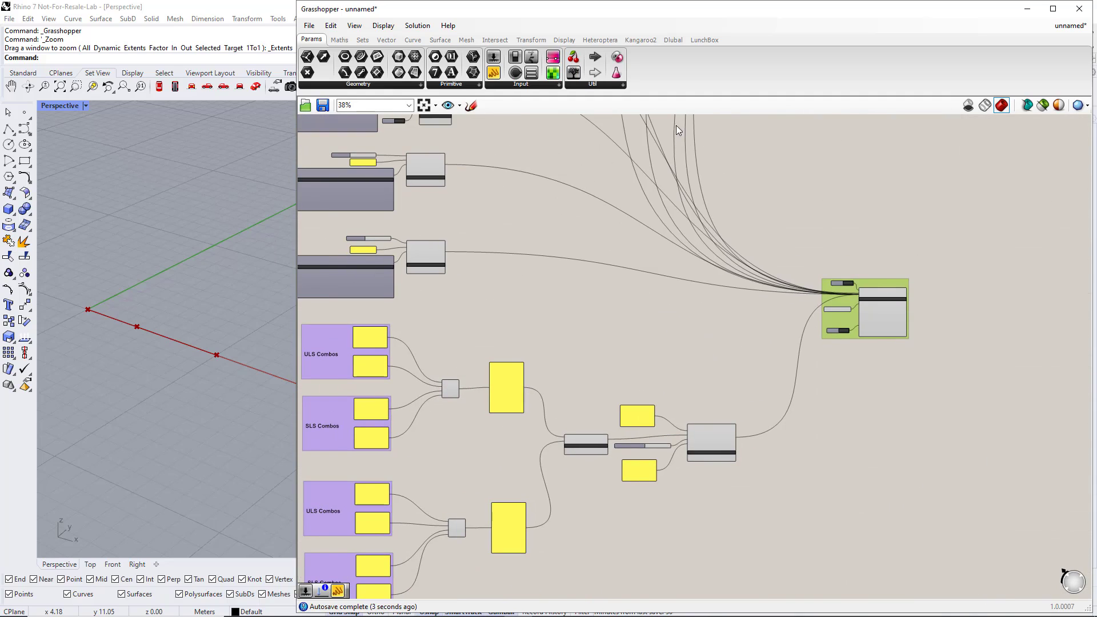
click(678, 41)
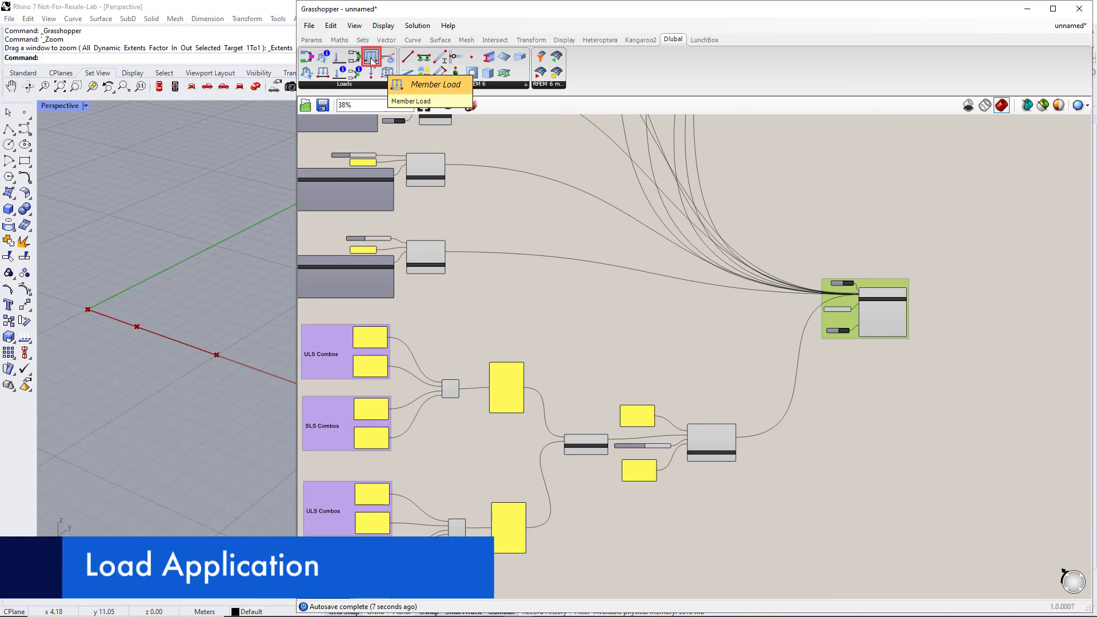
drag(371, 59, 629, 310)
scroll(627, 298, up, 3)
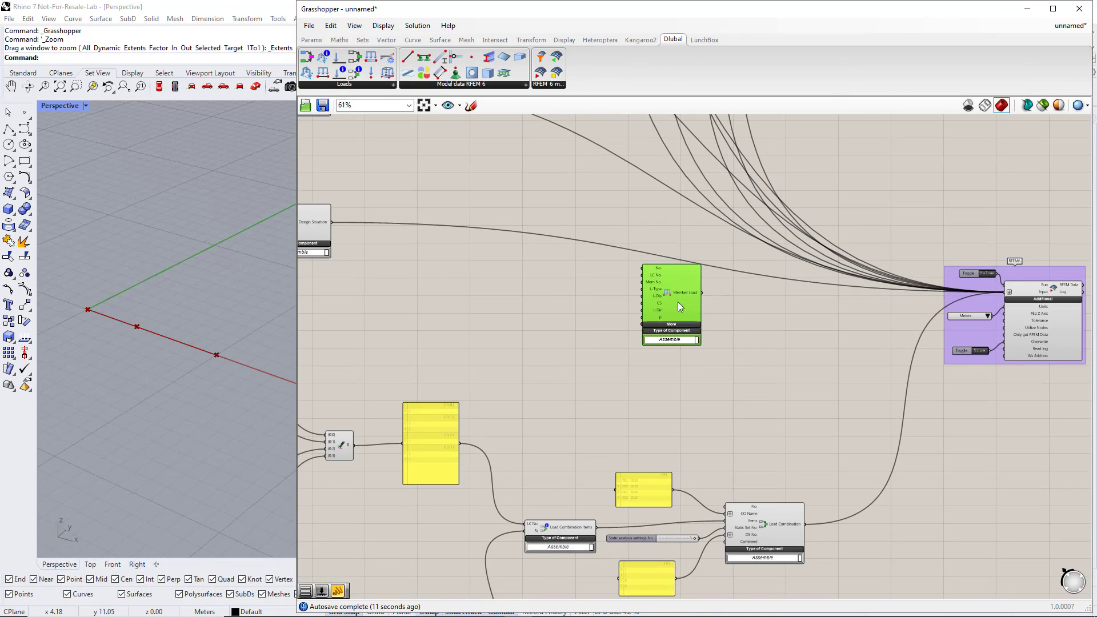
right_drag(767, 344, 793, 369)
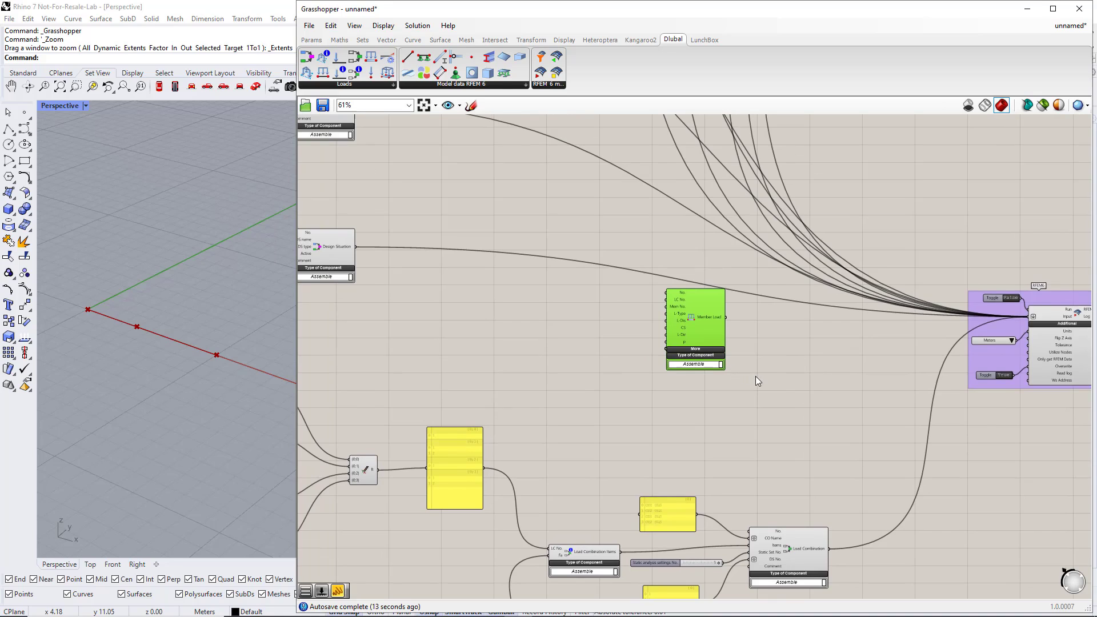
click(634, 343)
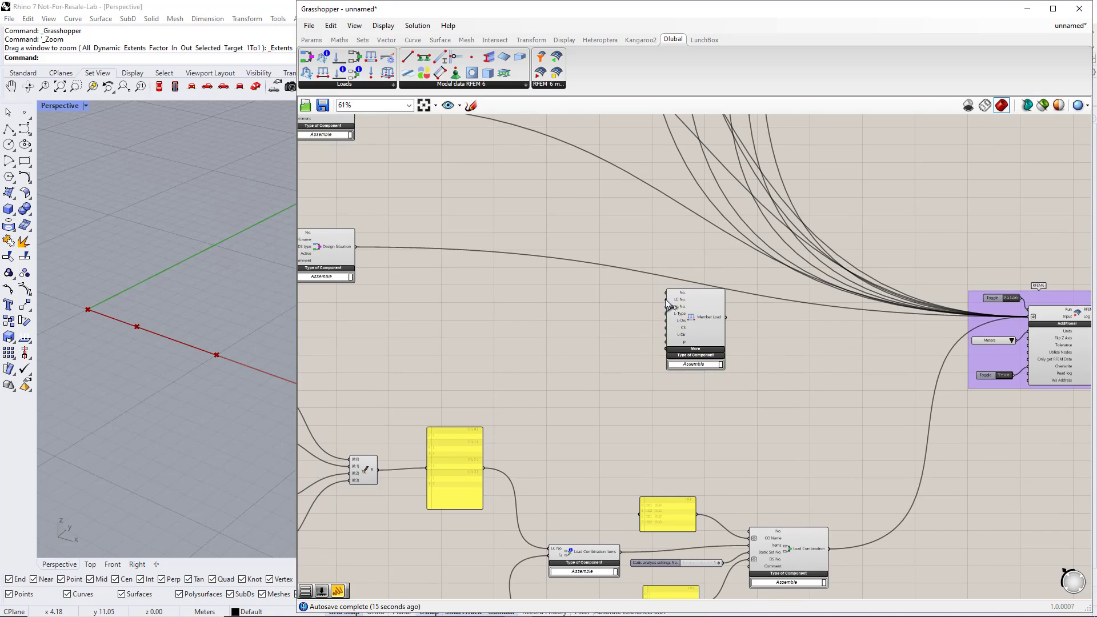
Step: Add a number slider set to 2 and connect it to the Member Load's LC No. input
double_click(587, 294)
text(2)
key(Return)
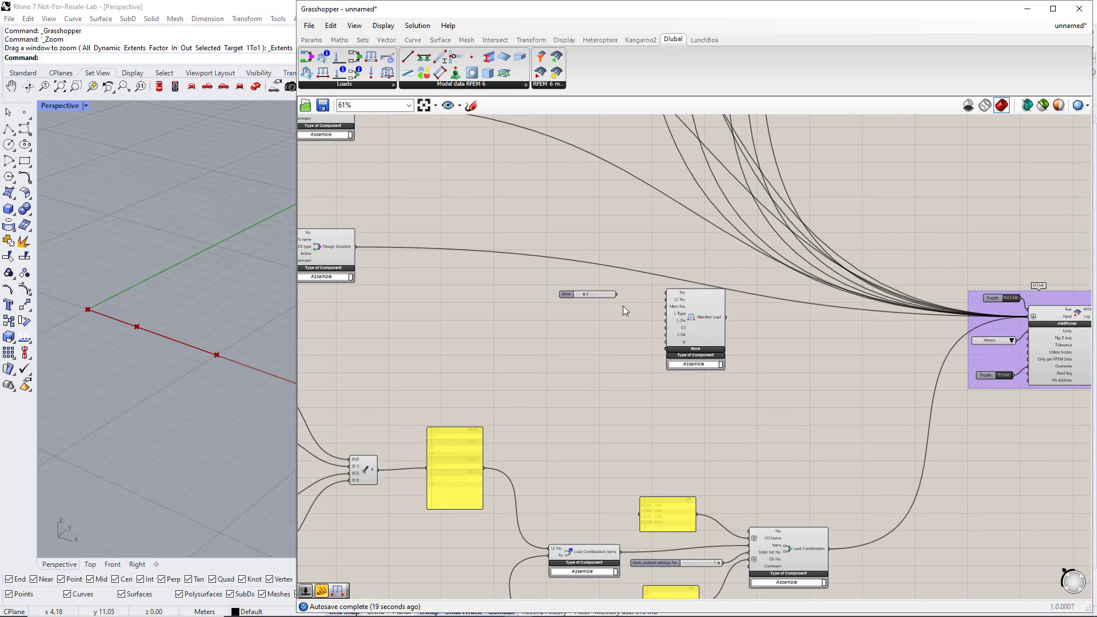
drag(619, 295, 654, 301)
scroll(623, 321, up, 1)
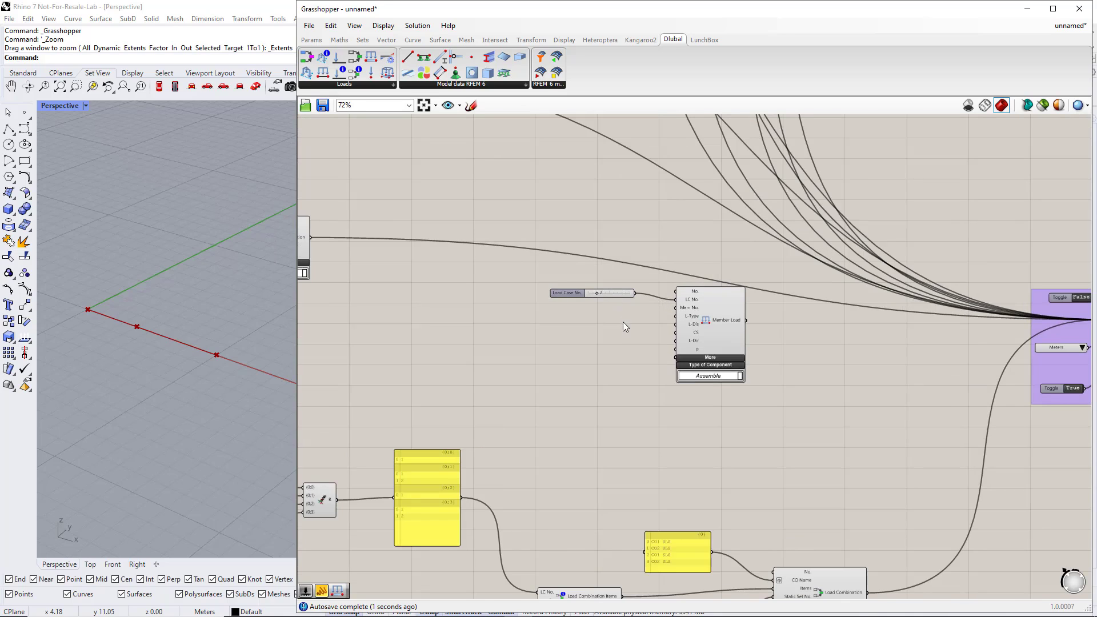
Step: Add a panel beside the Member Load component listing member numbers 1 and 2 on separate lines
scroll(628, 321, up, 2)
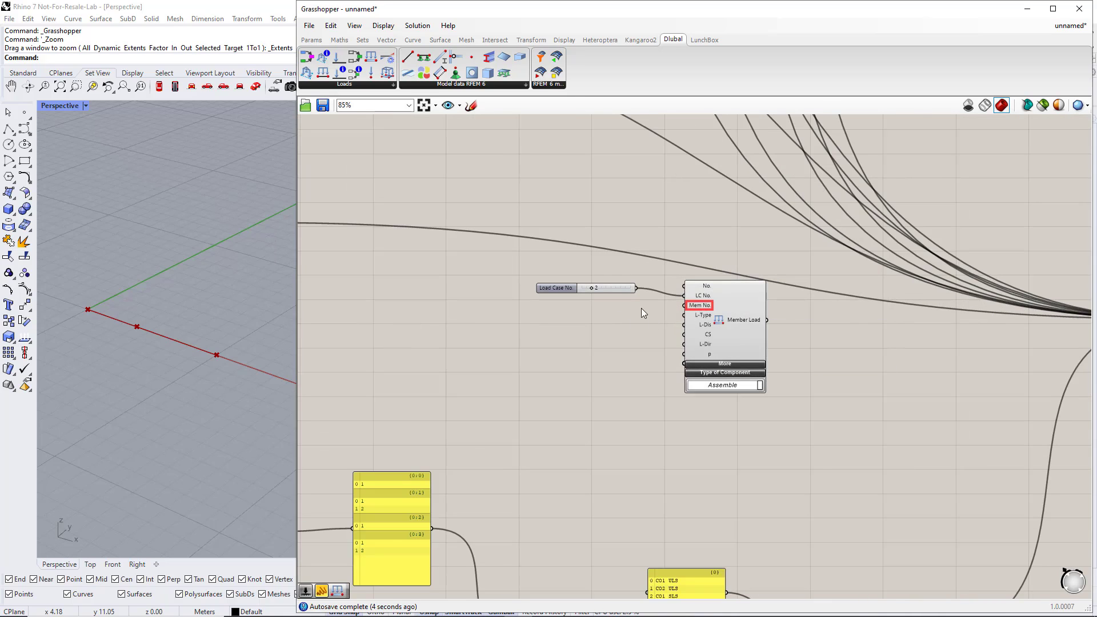
click(323, 42)
drag(493, 73, 602, 313)
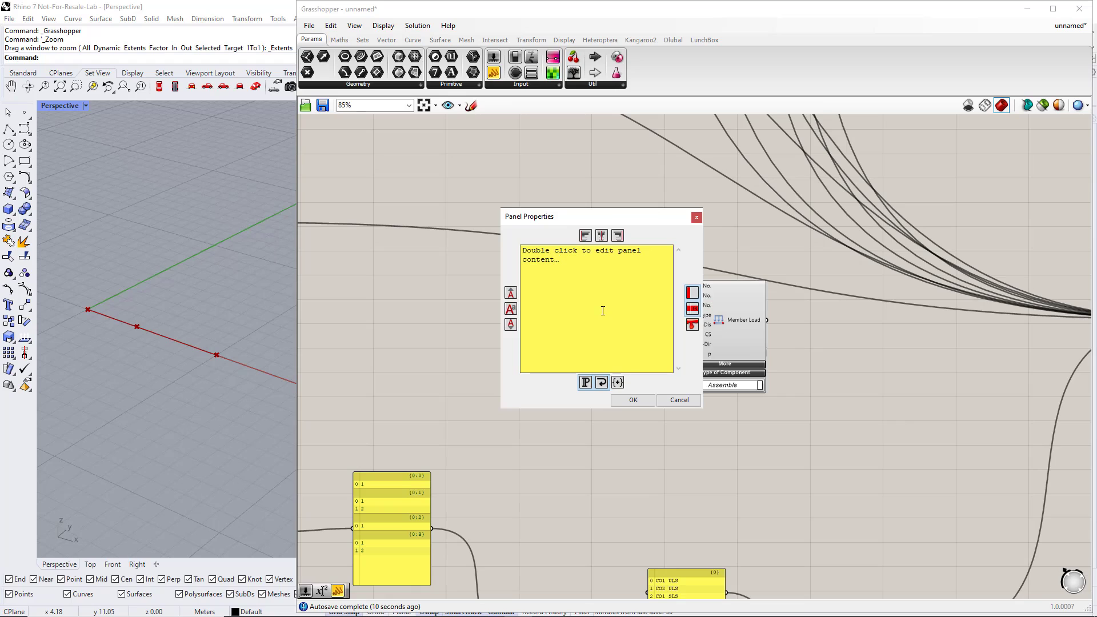
drag(579, 271, 524, 245)
text(1)
key(Return)
text(2)
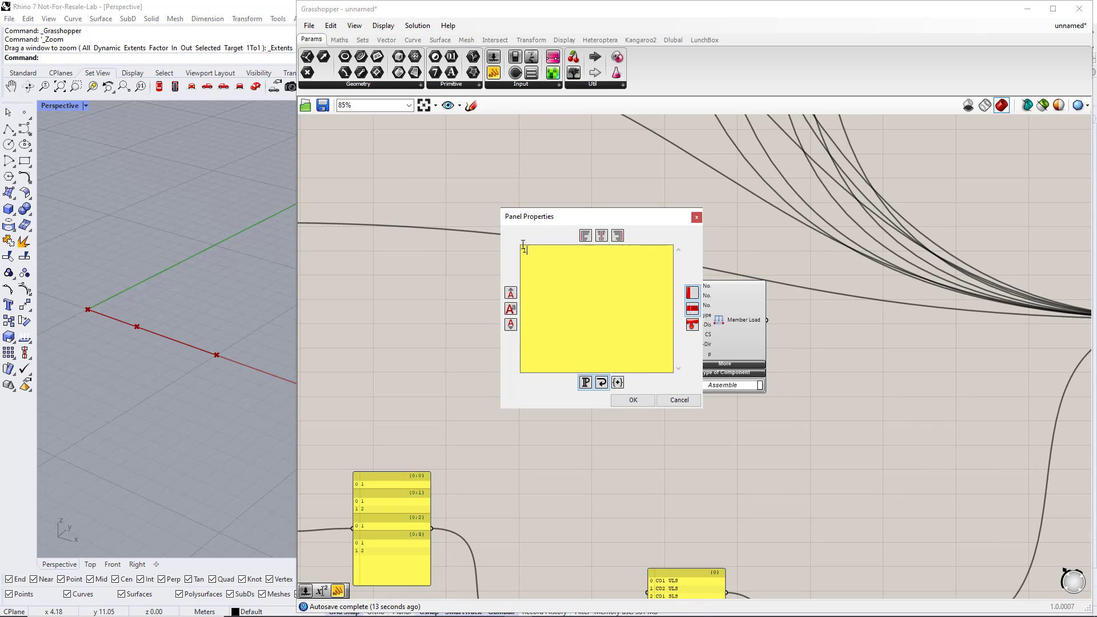
click(633, 400)
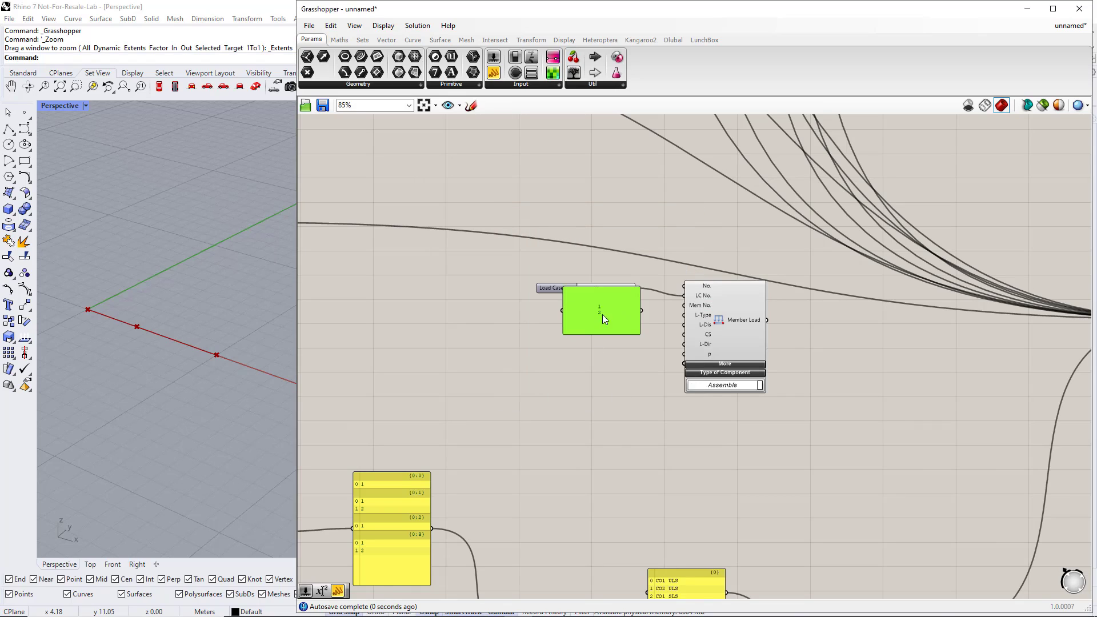
Step: Turn off Multiline Data on the member number panel, place it below the Load Case No. slider and connect it to Mem No
right_click(601, 320)
click(623, 345)
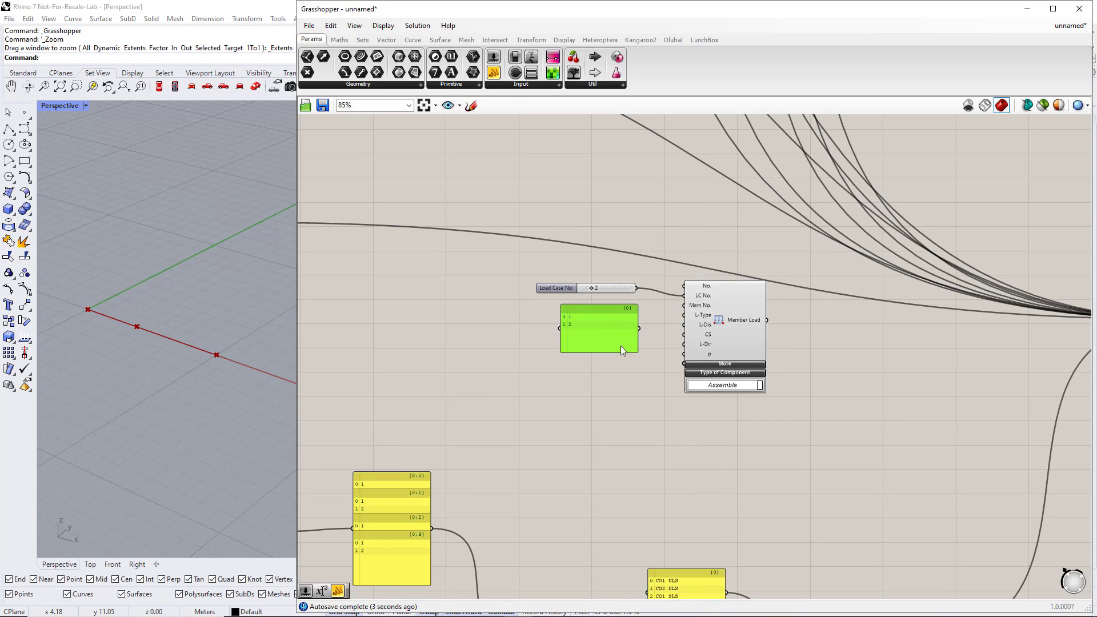
drag(618, 351, 685, 305)
scroll(623, 342, up, 3)
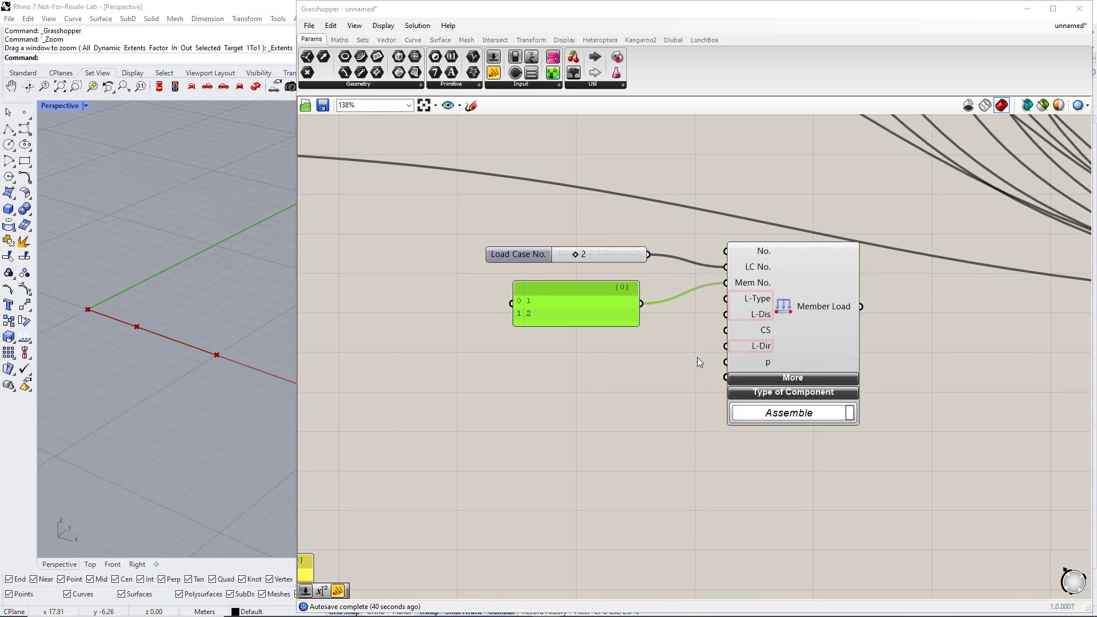
Step: Add a value list below the member number panel and duplicate it to make a stack of three
scroll(697, 362, down, 1)
click(521, 85)
click(611, 163)
click(597, 355)
alt+drag(591, 355, 600, 411)
drag(599, 383, 591, 383)
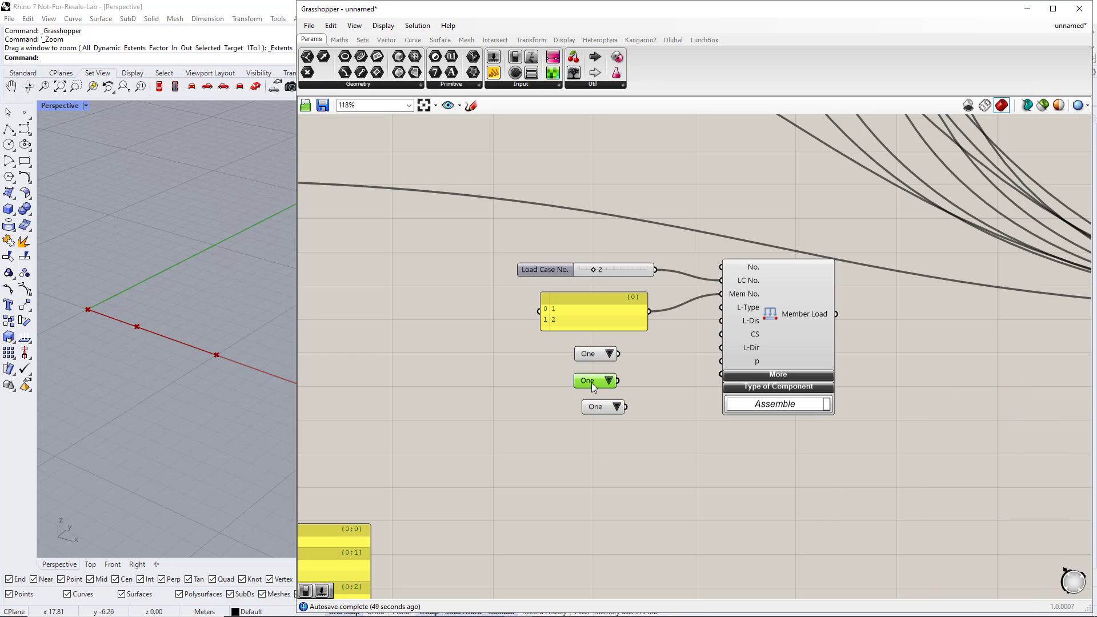
Step: Connect the three value lists to the Member Load's L-Type, L-Dis and L-Dir inputs and align them in a column
drag(684, 337, 722, 307)
drag(618, 381, 723, 321)
click(553, 380)
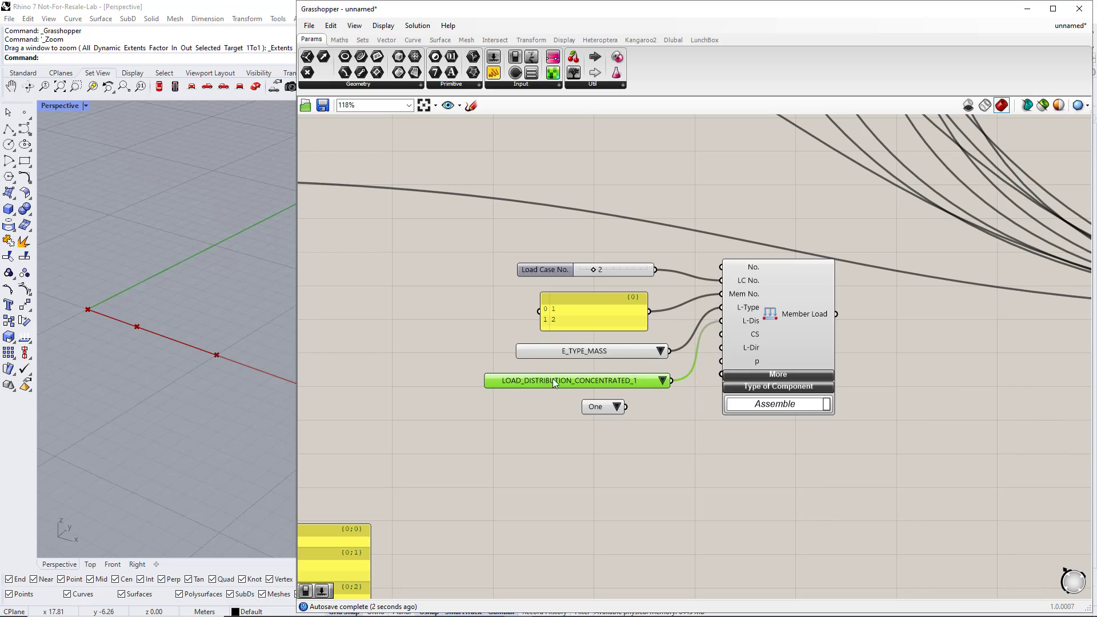
drag(627, 408, 722, 347)
click(473, 418)
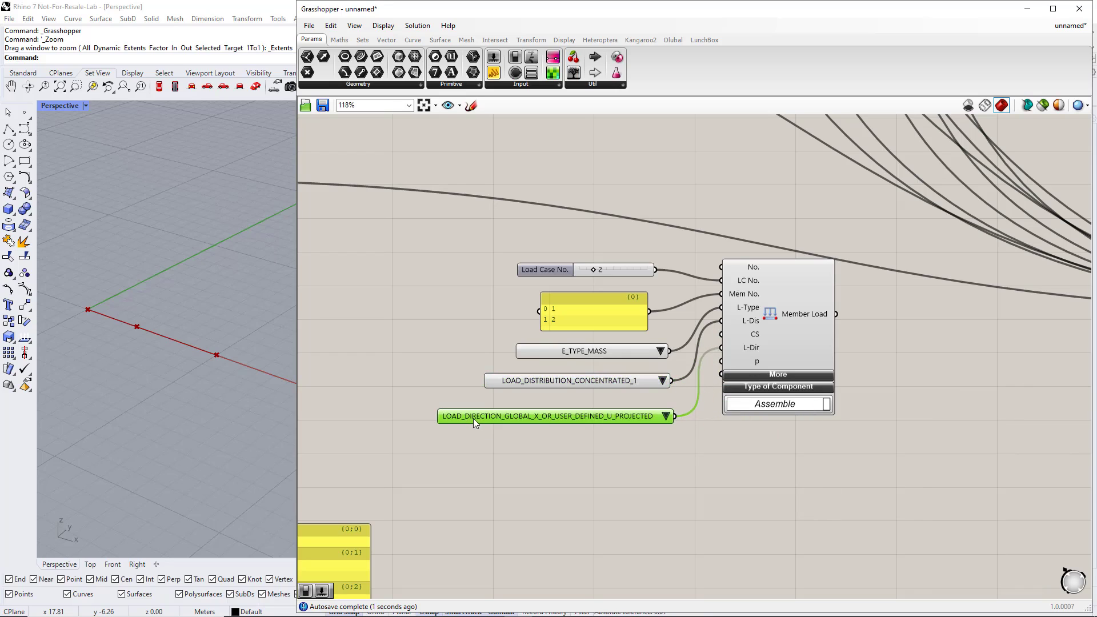
click(558, 461)
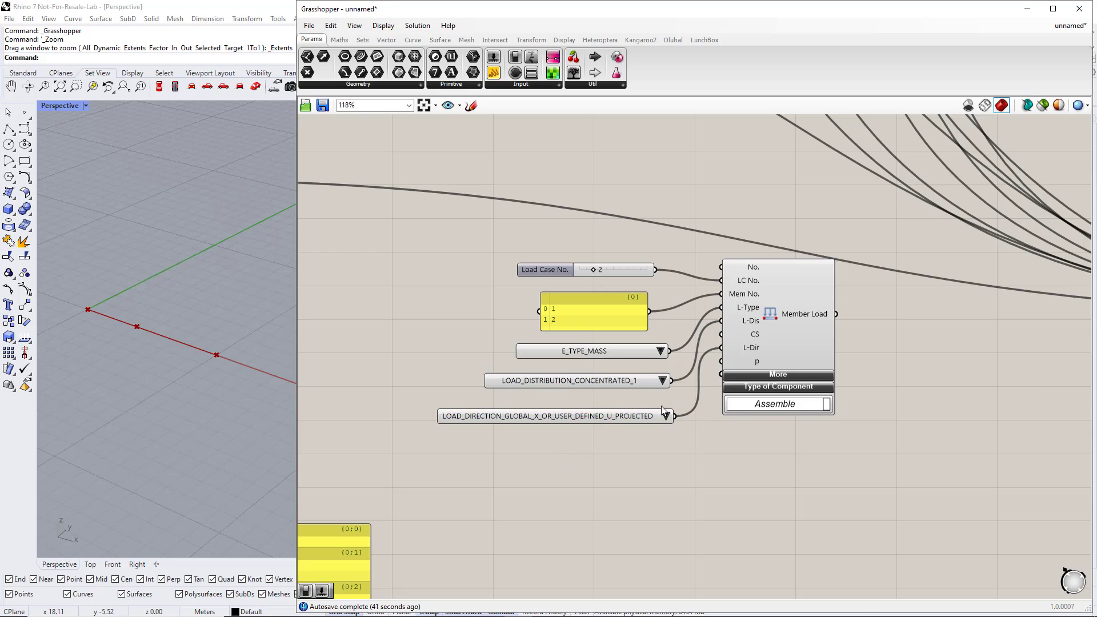
Step: Set the member load lists to LOAD_TYPE_FORCE, LOAD_DISTRIBUTION_UNIFORM and LOAD_DIRECTION_GLOBAL_Z_OR_USER_DEFINED_W_TRUE
click(661, 352)
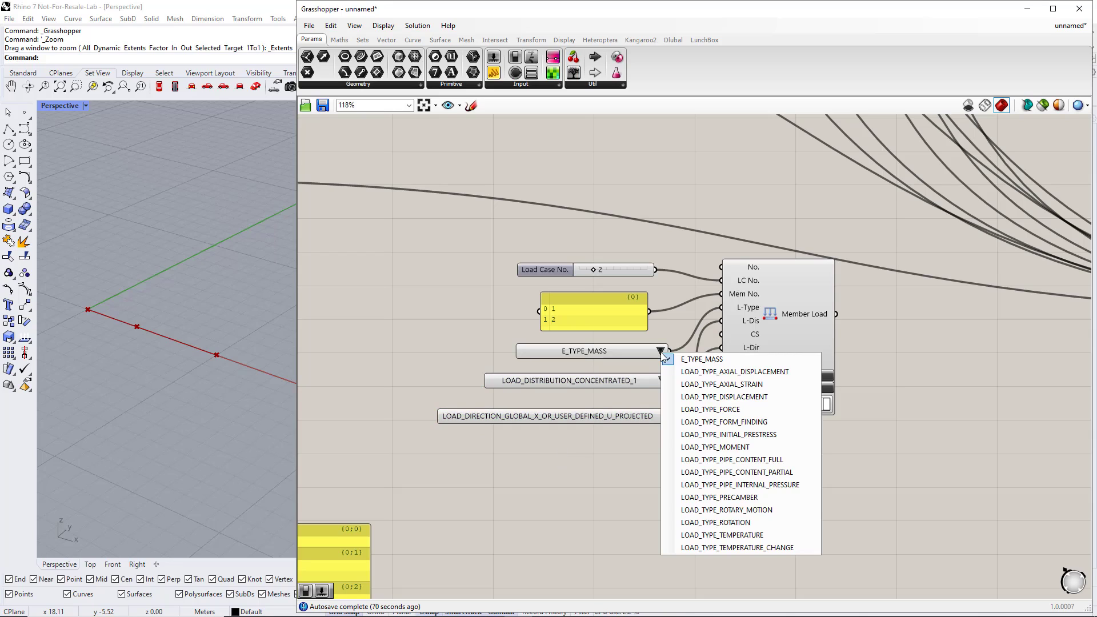
click(704, 408)
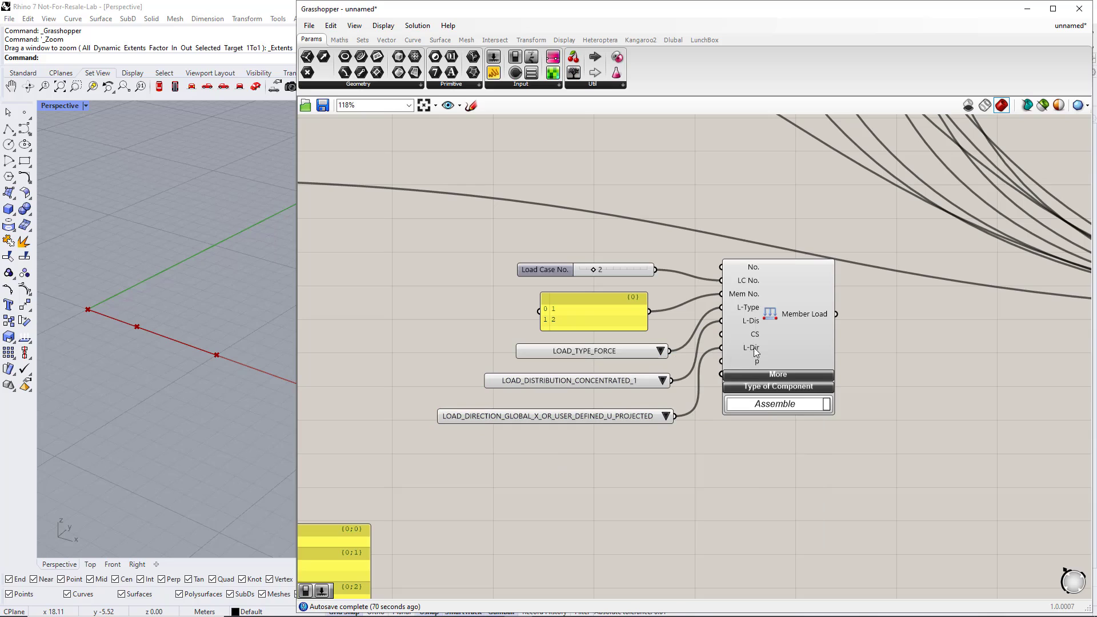
click(662, 381)
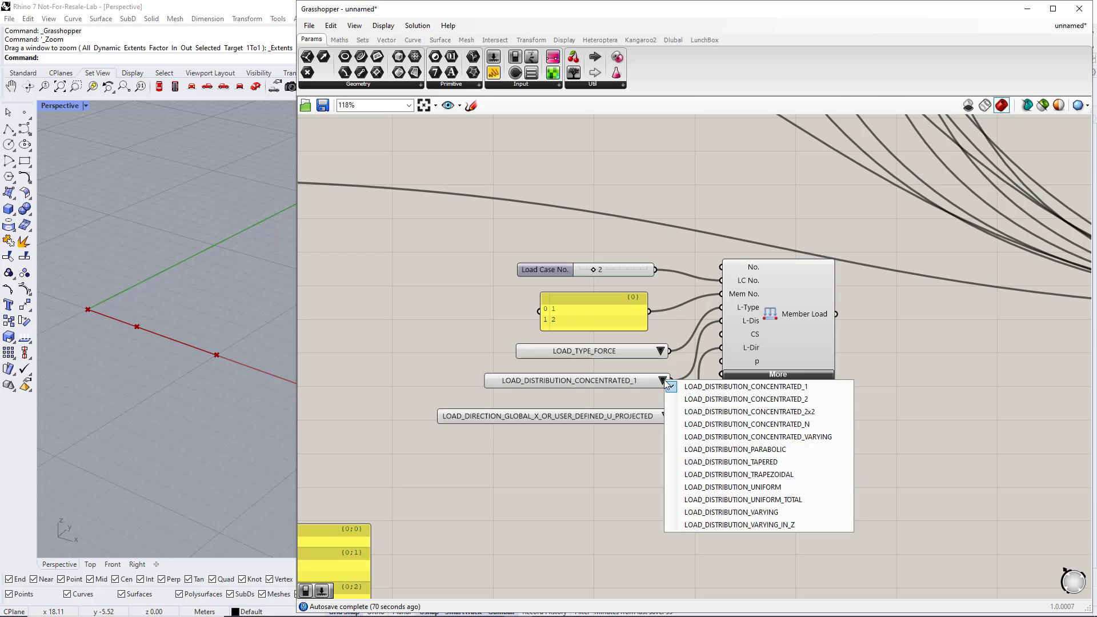
click(725, 487)
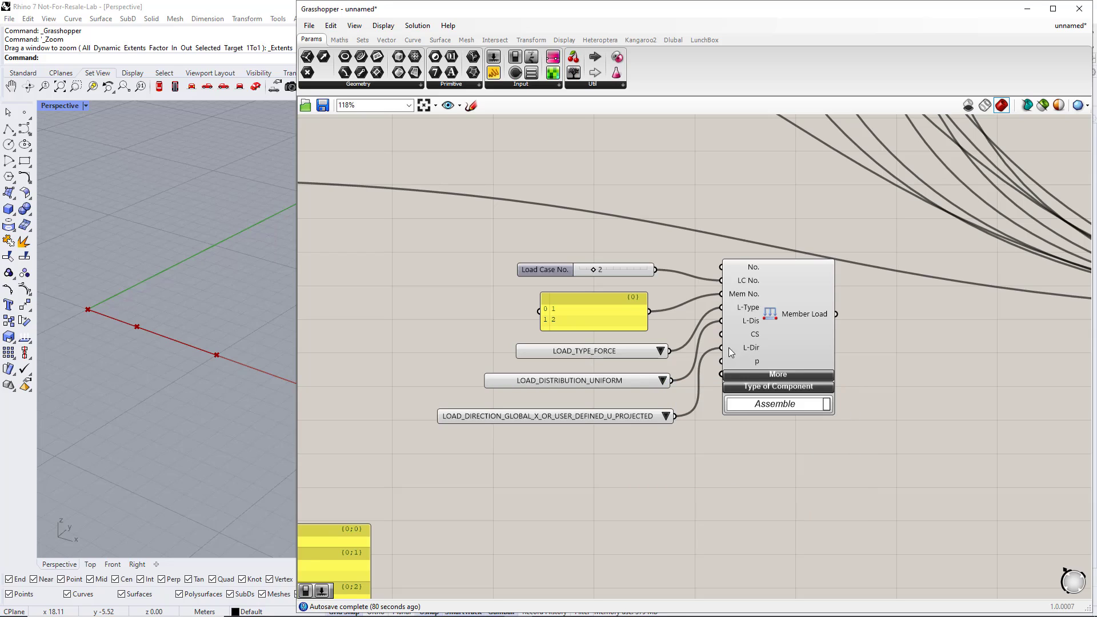
click(666, 417)
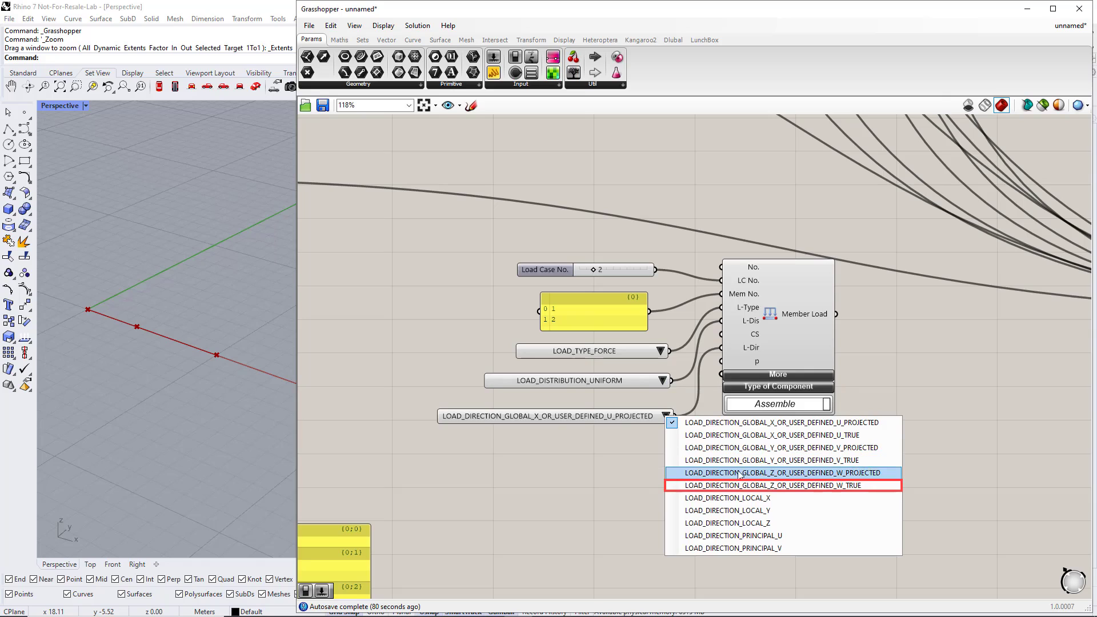
click(781, 487)
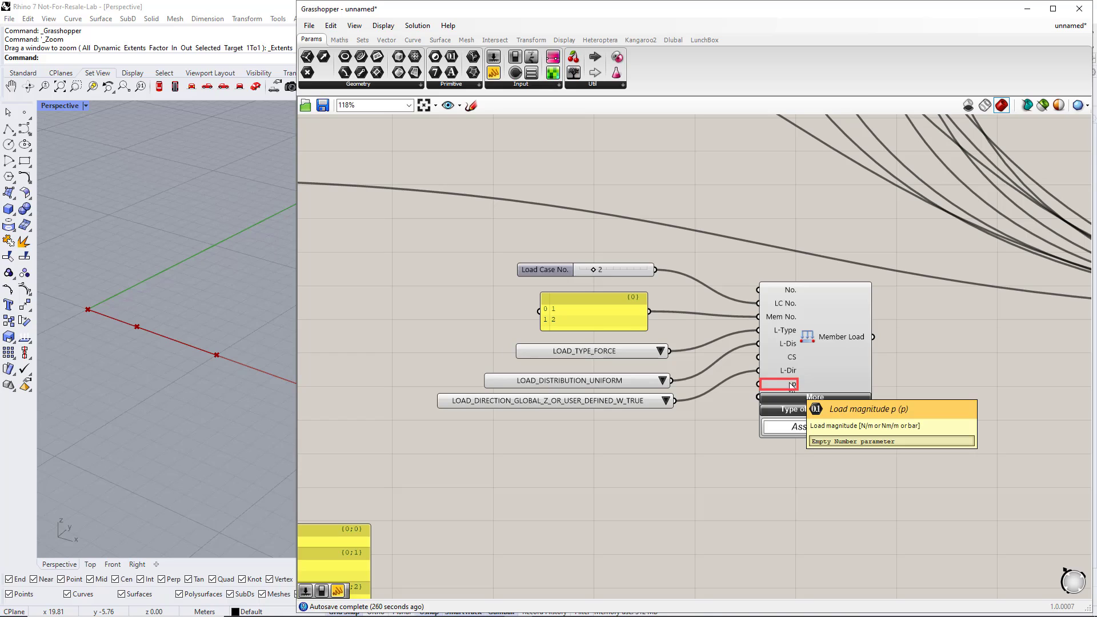
Step: Add a number slider with the value 5000 below the load direction list and connect it to the Member Load's p input
double_click(588, 439)
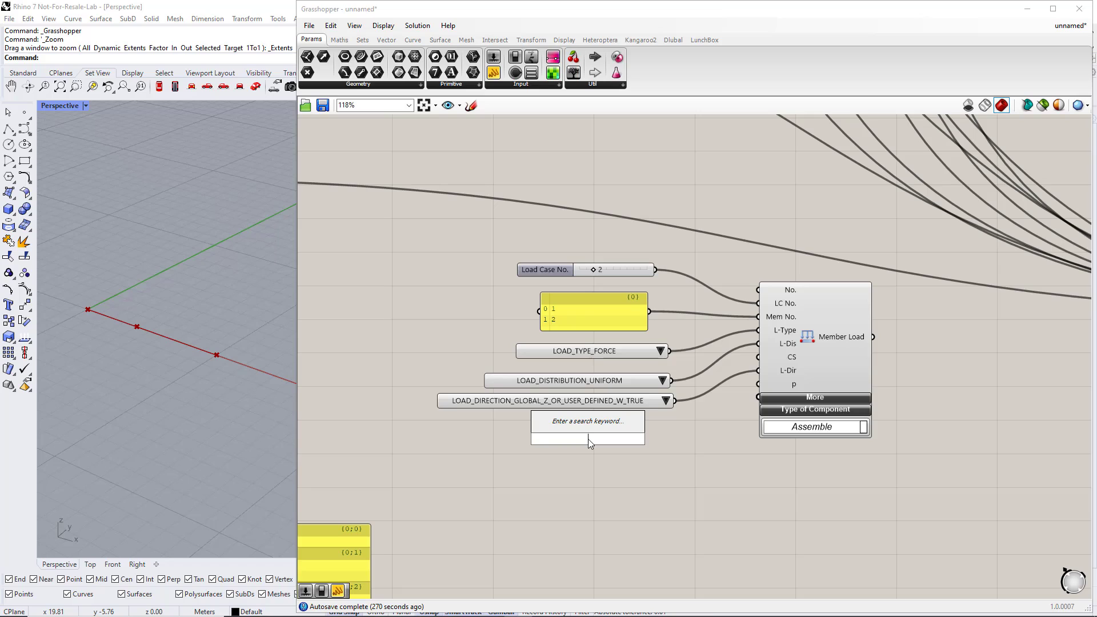
text(5)
key(Return)
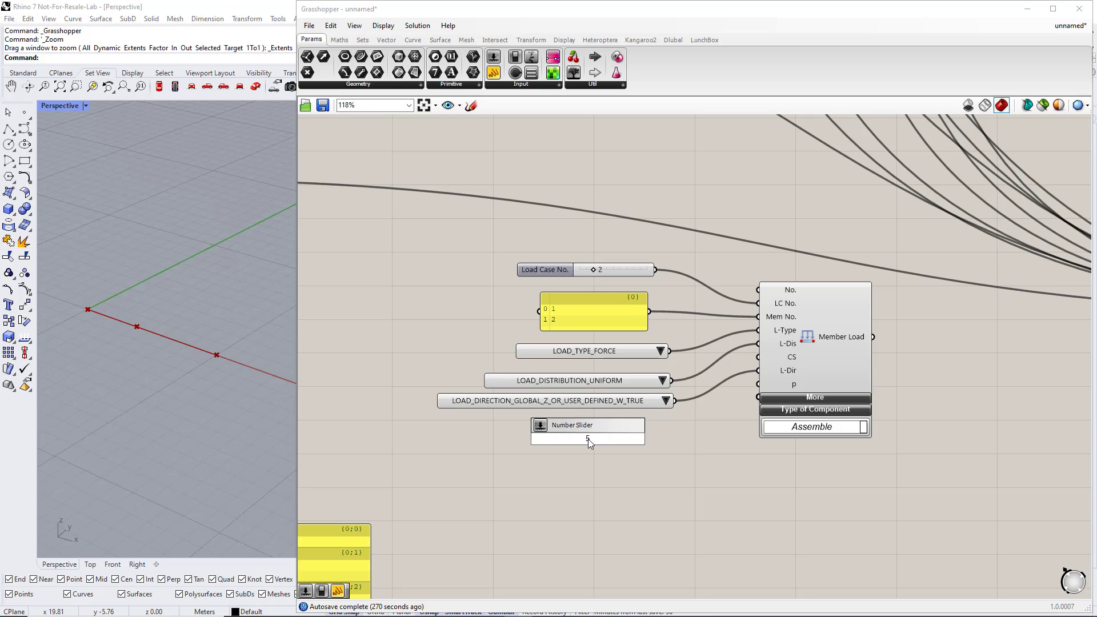
text(000)
key(Return)
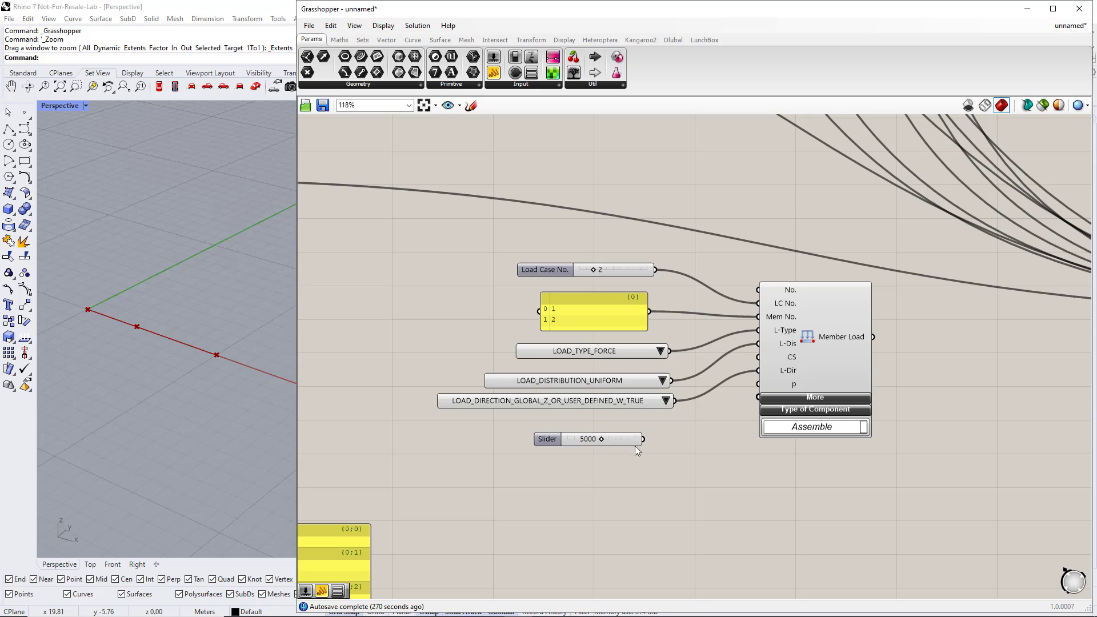
drag(644, 439, 759, 384)
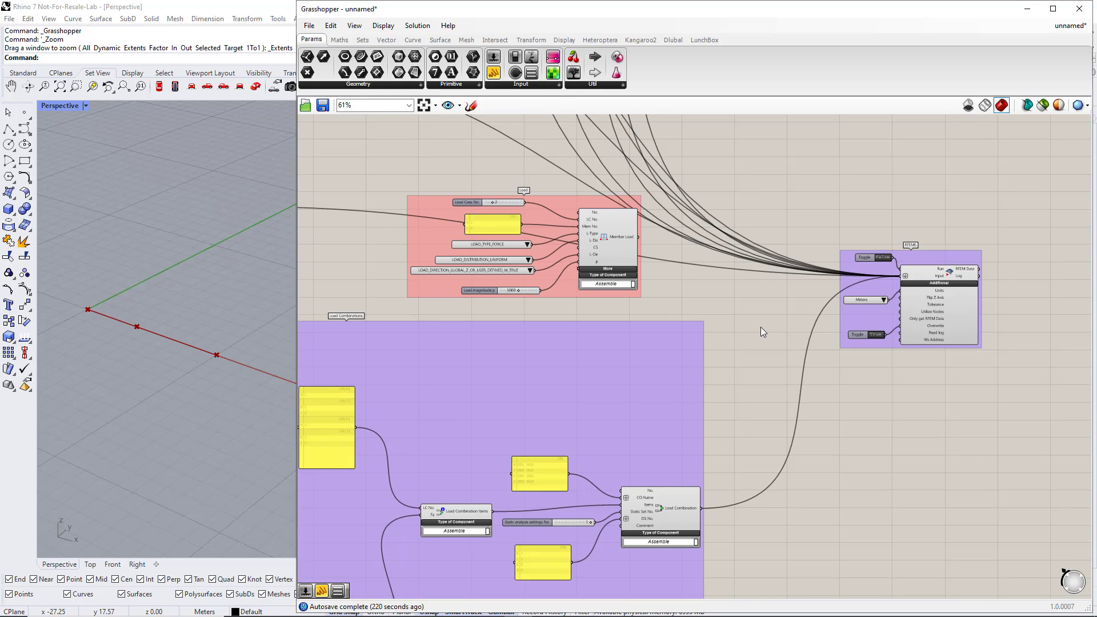
Step: Add the Member Load output to the RFEM6 component's Input and export the model by setting its Run toggle to True
right_drag(760, 327, 698, 326)
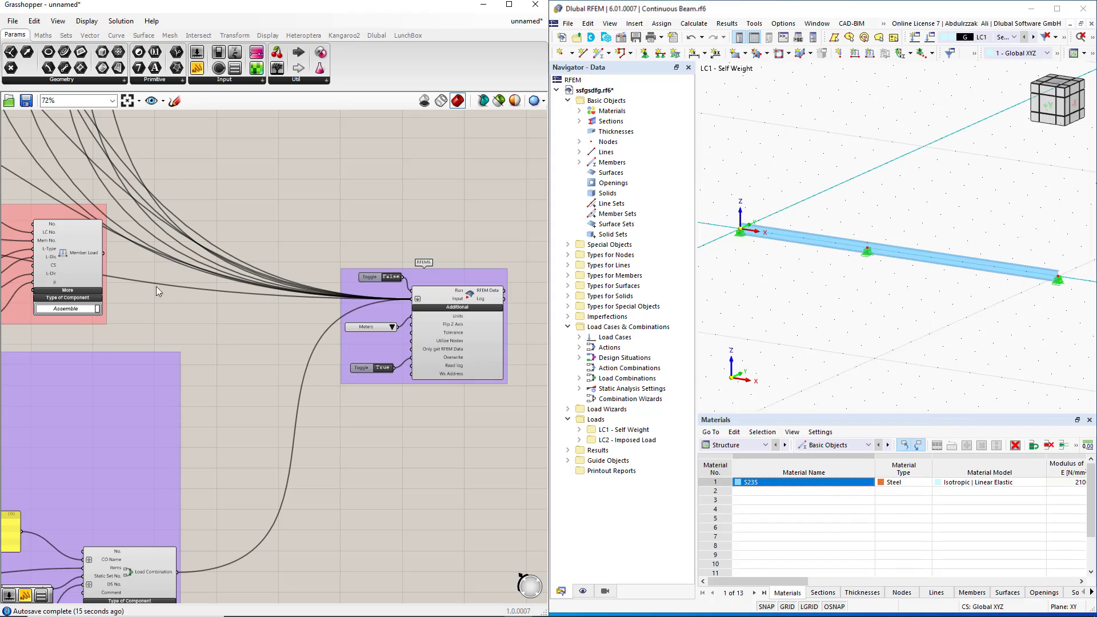
shift+drag(156, 286, 412, 298)
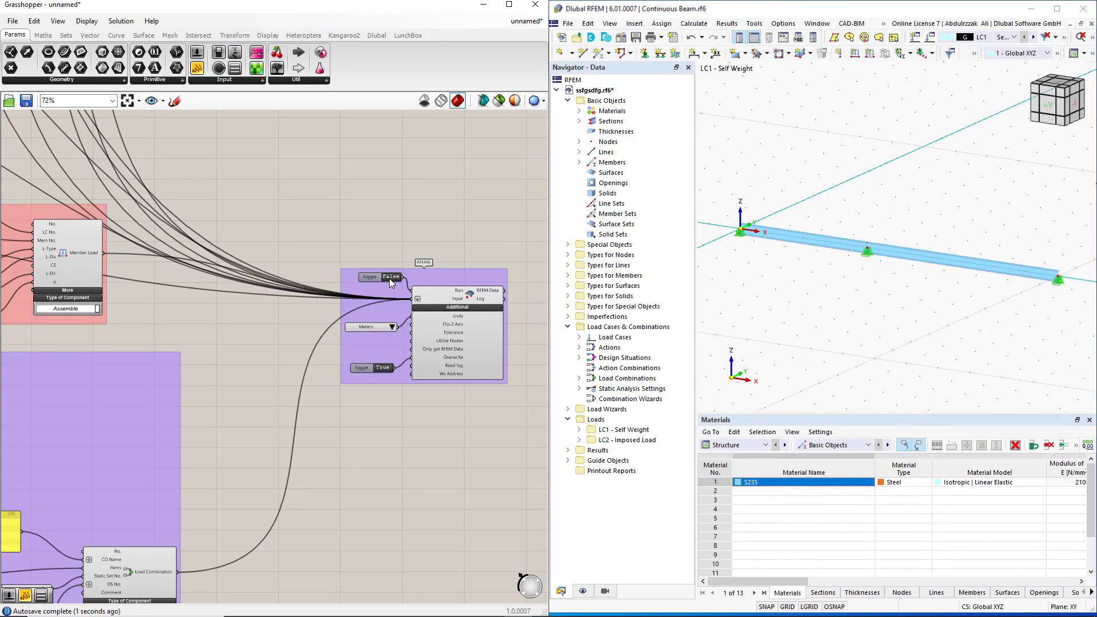
double_click(390, 277)
Step: Switch to RFEM and display the loads of load case LC2 - Imposed Load
click(906, 360)
click(886, 364)
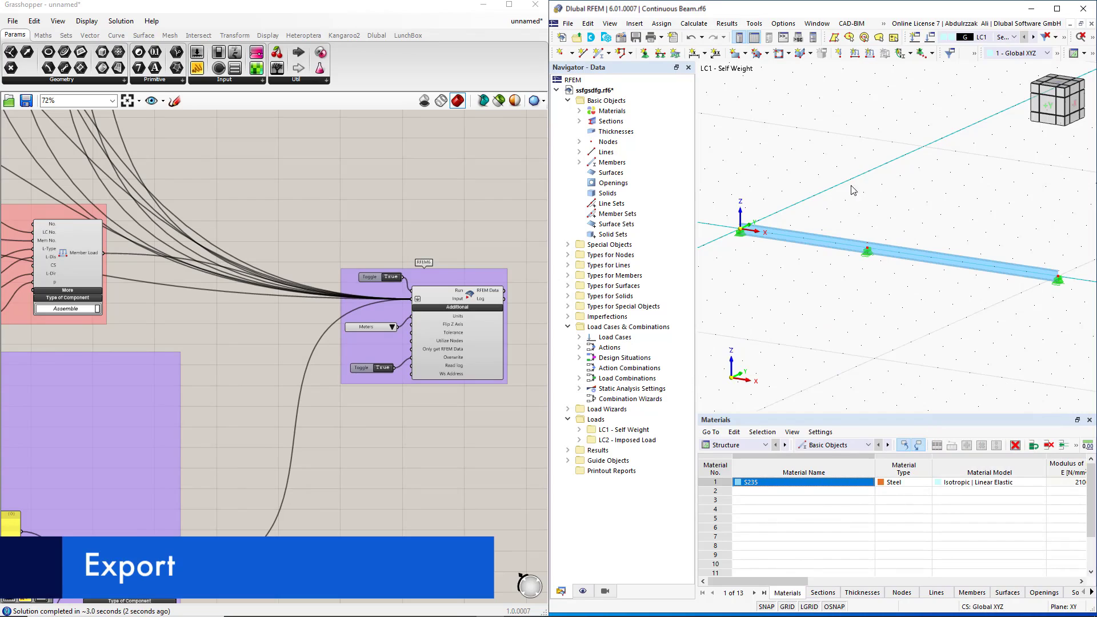
click(1008, 37)
click(1016, 57)
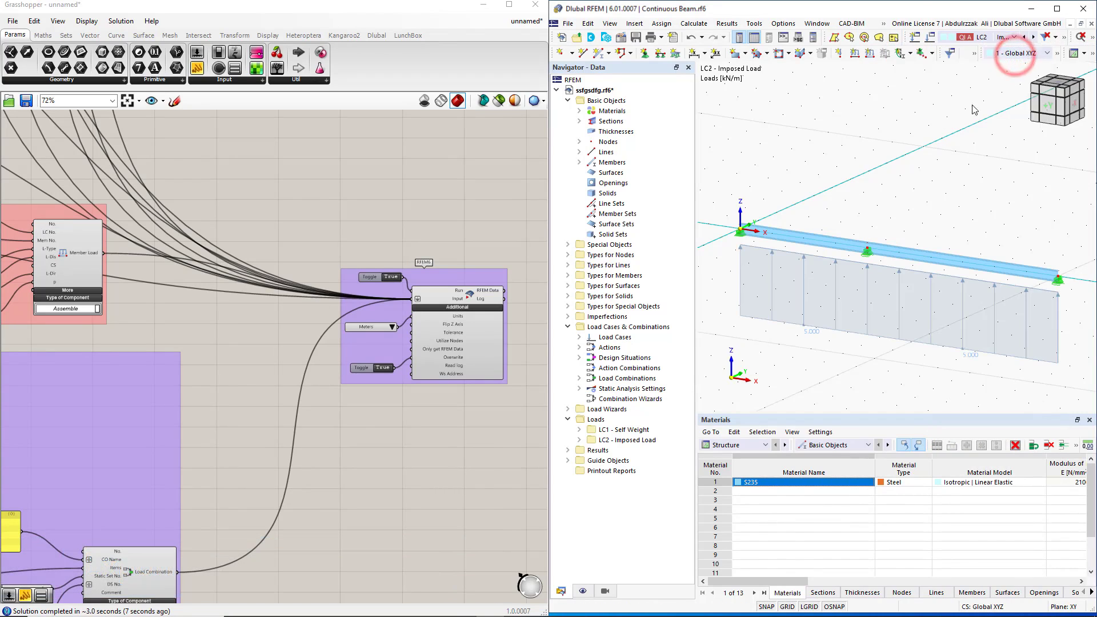
Step: In Grasshopper, add a Negative component below the load magnitude slider and wire it between the slider and the Member Load's p input
right_drag(274, 354, 489, 359)
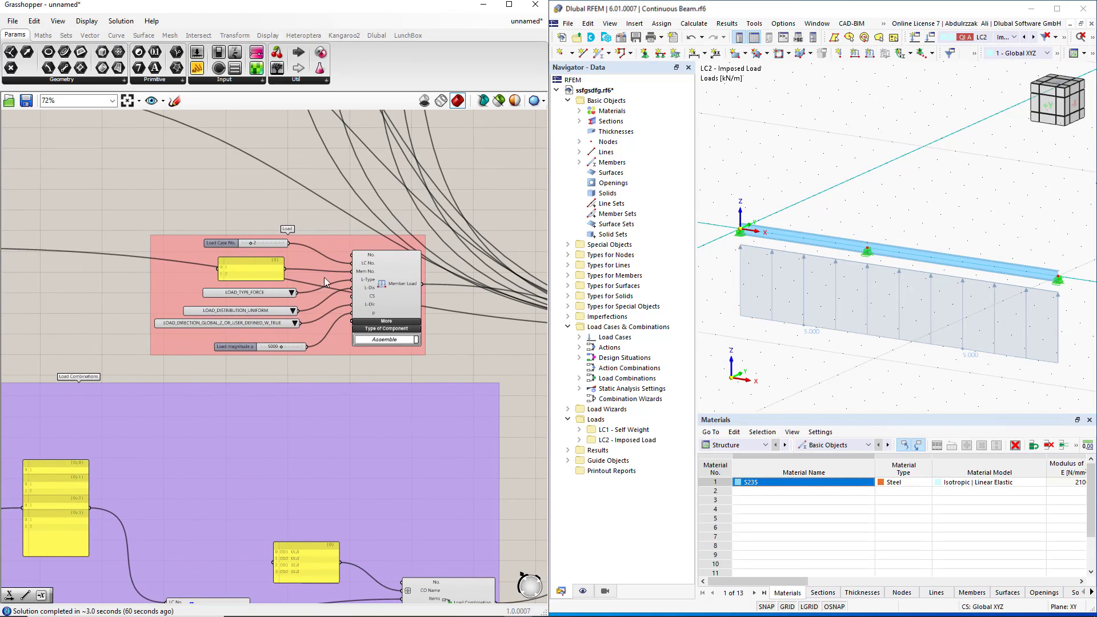
click(43, 34)
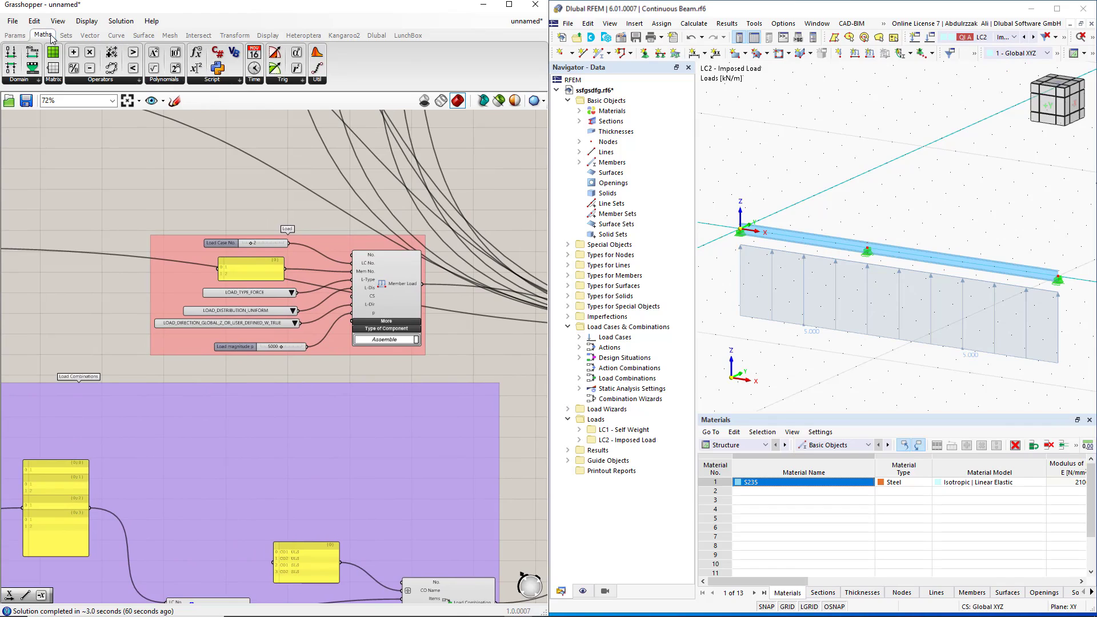
click(108, 80)
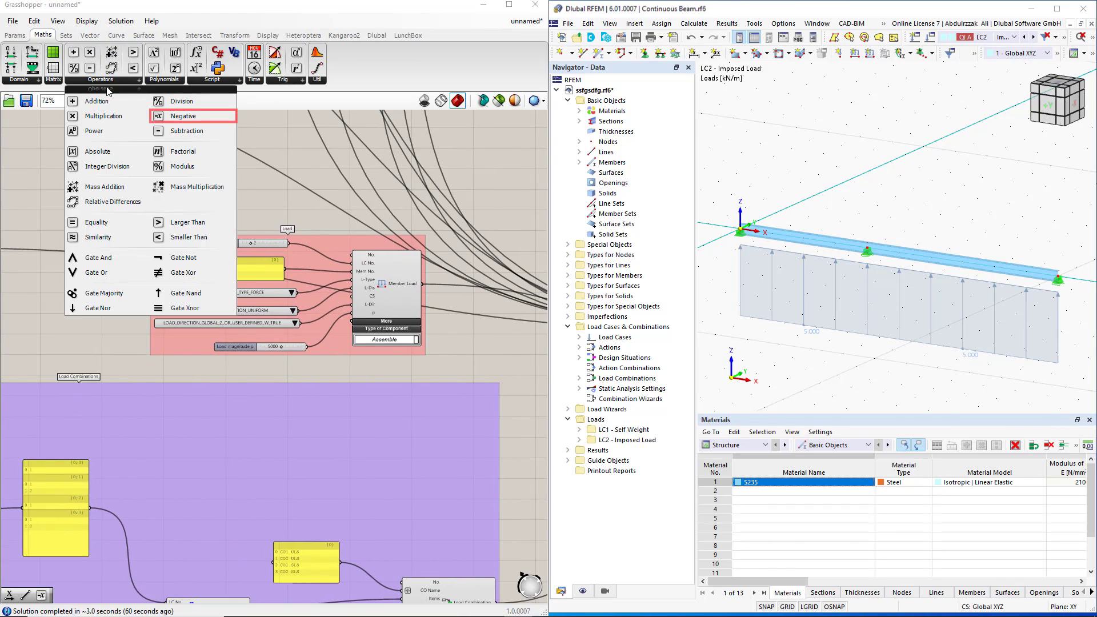
scroll(302, 397, up, 4)
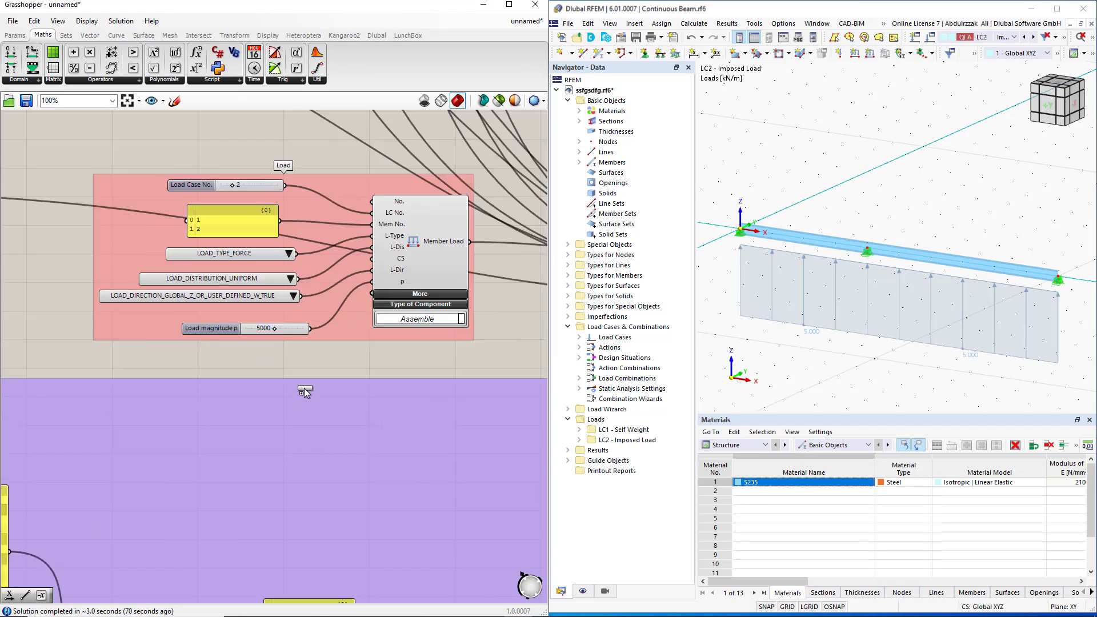
drag(314, 358, 314, 358)
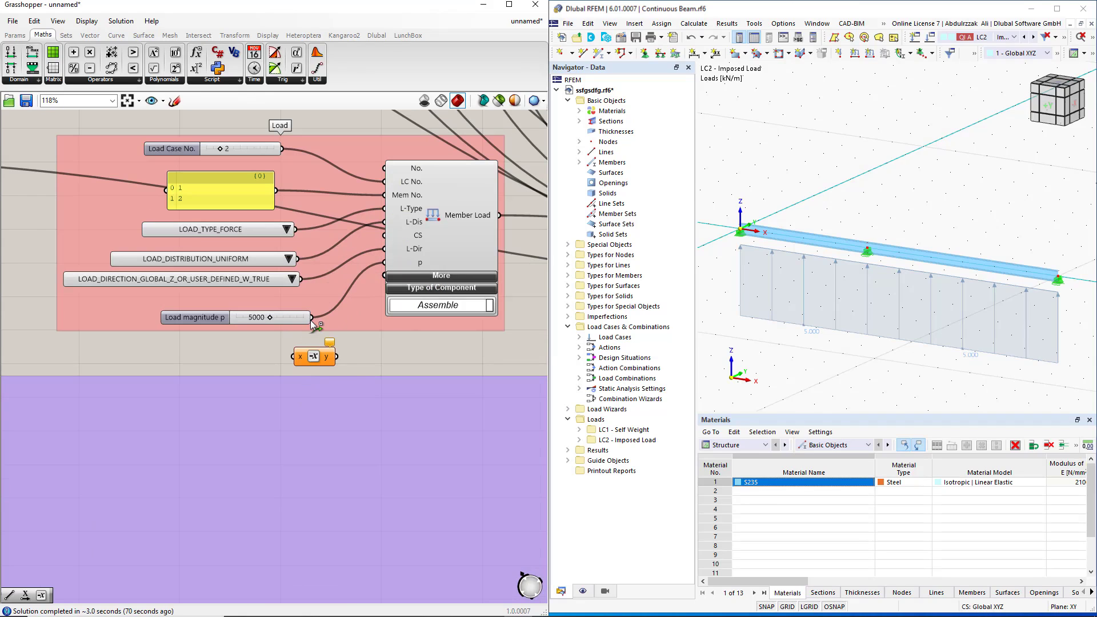
drag(311, 318, 391, 265)
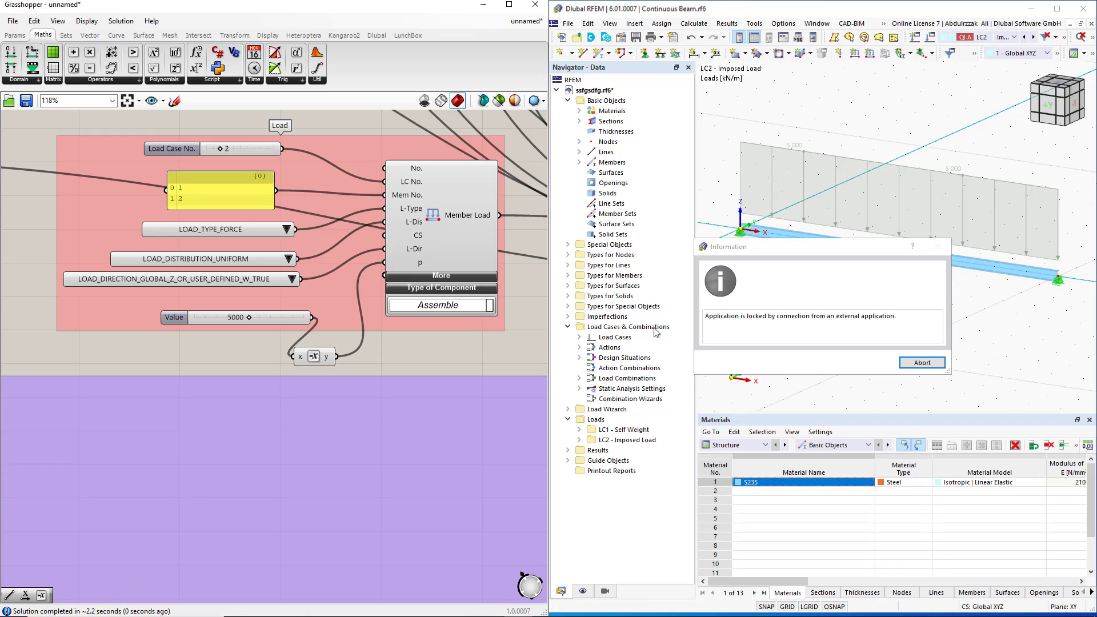
click(921, 363)
click(873, 370)
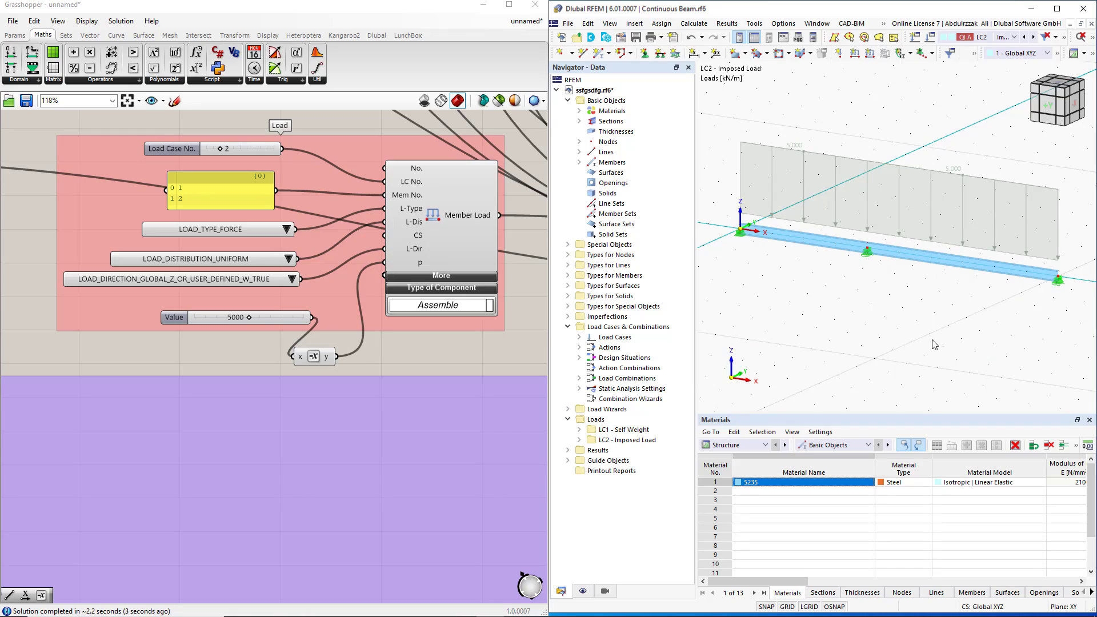